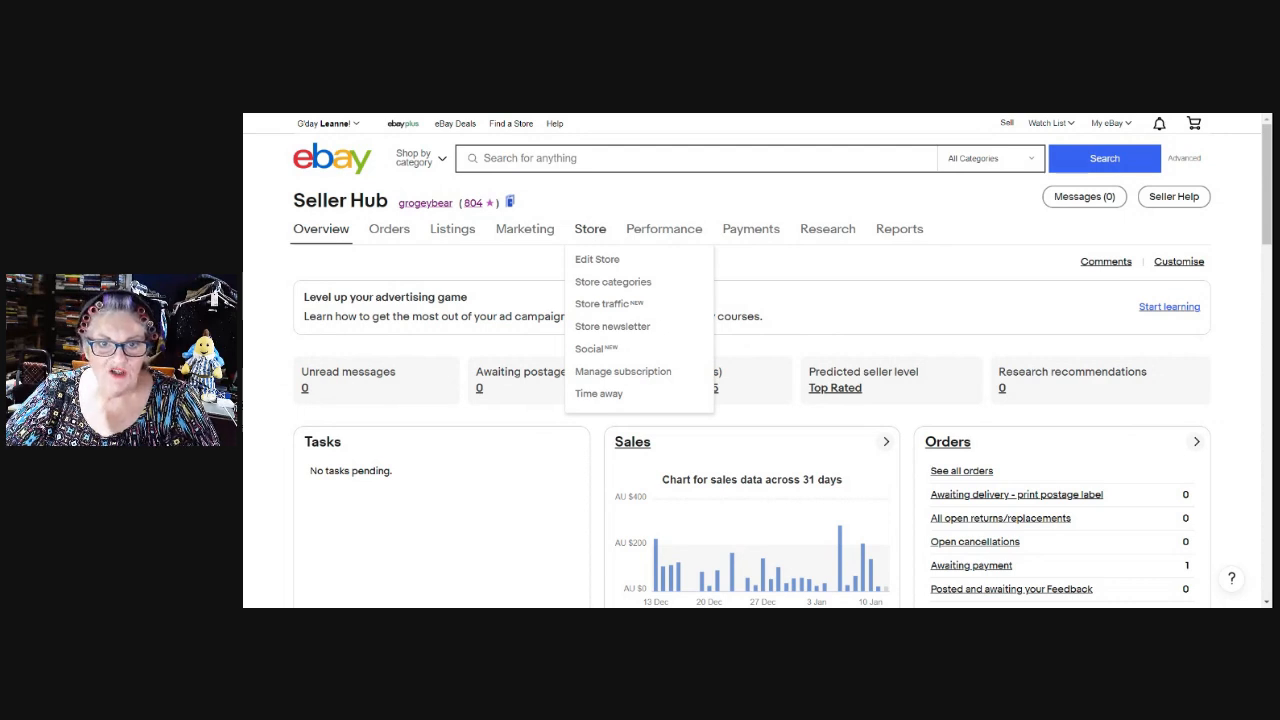
Open Store categories and review all 21 level-1 categories, All Things Vintage through Vinyl Records.
left_click(637, 288)
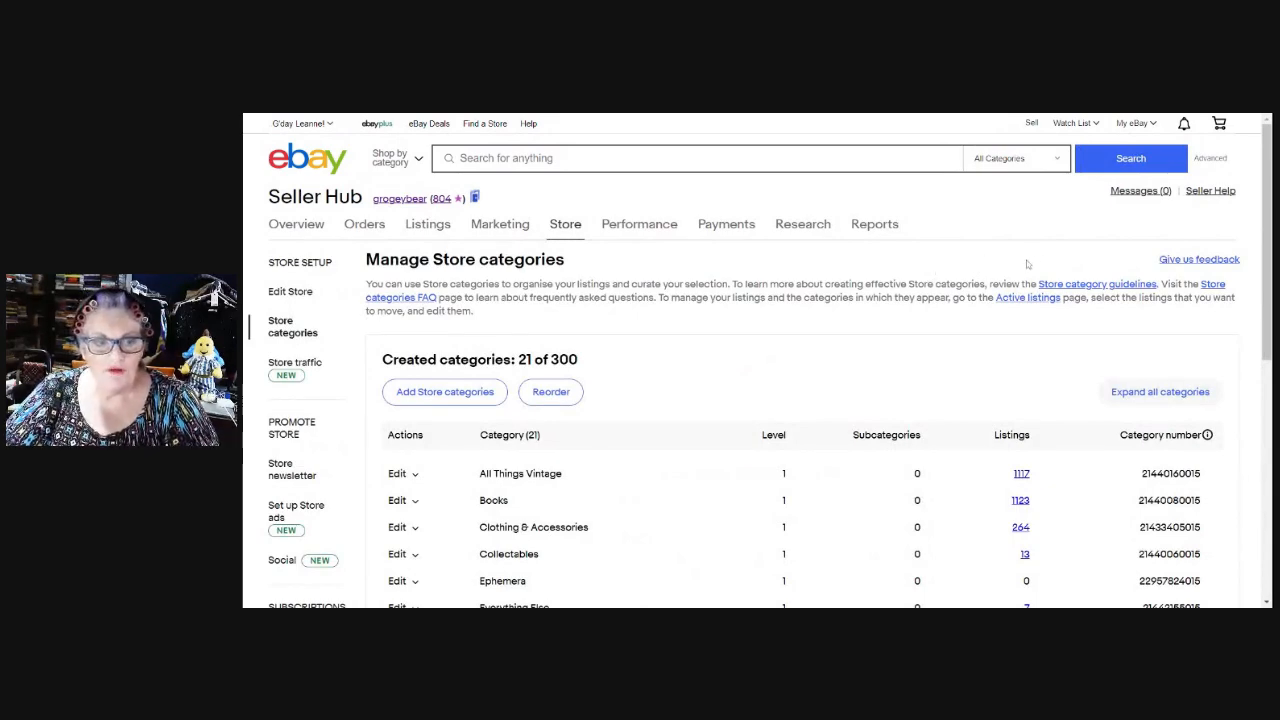
scroll(1029, 258, "down", 1)
scroll(986, 278, "down", 1)
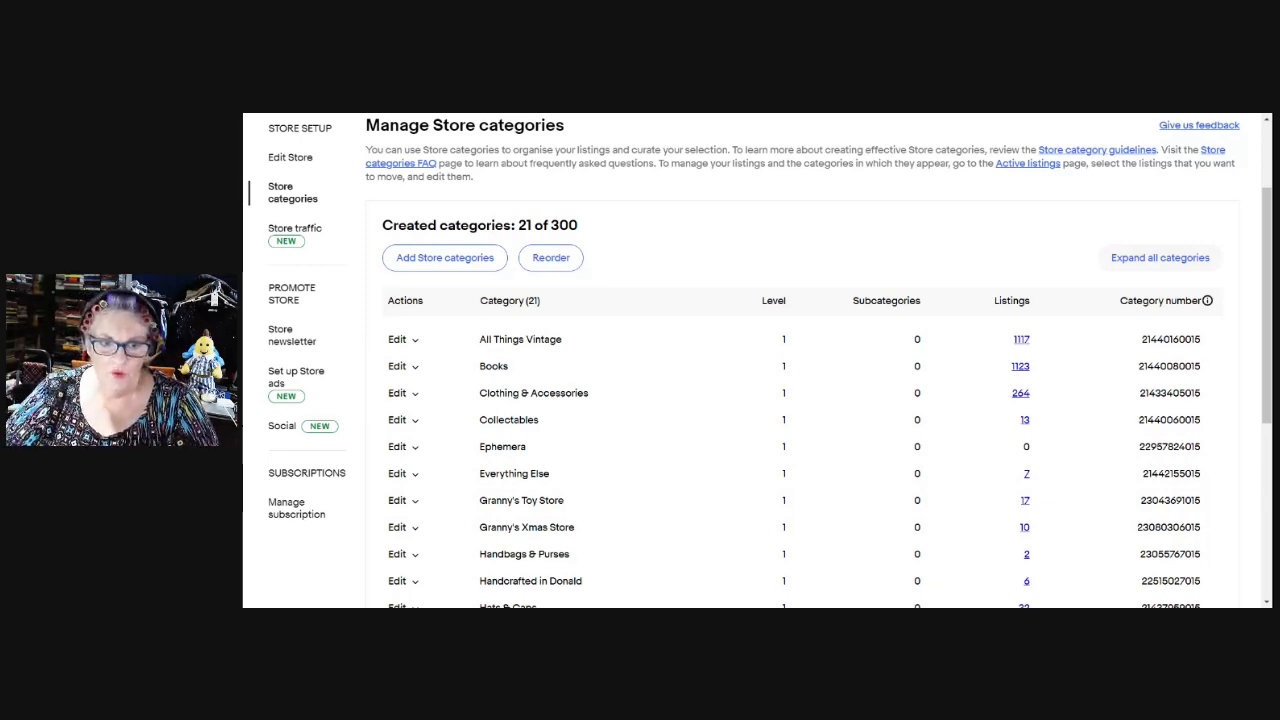
scroll(649, 415, "down", 3)
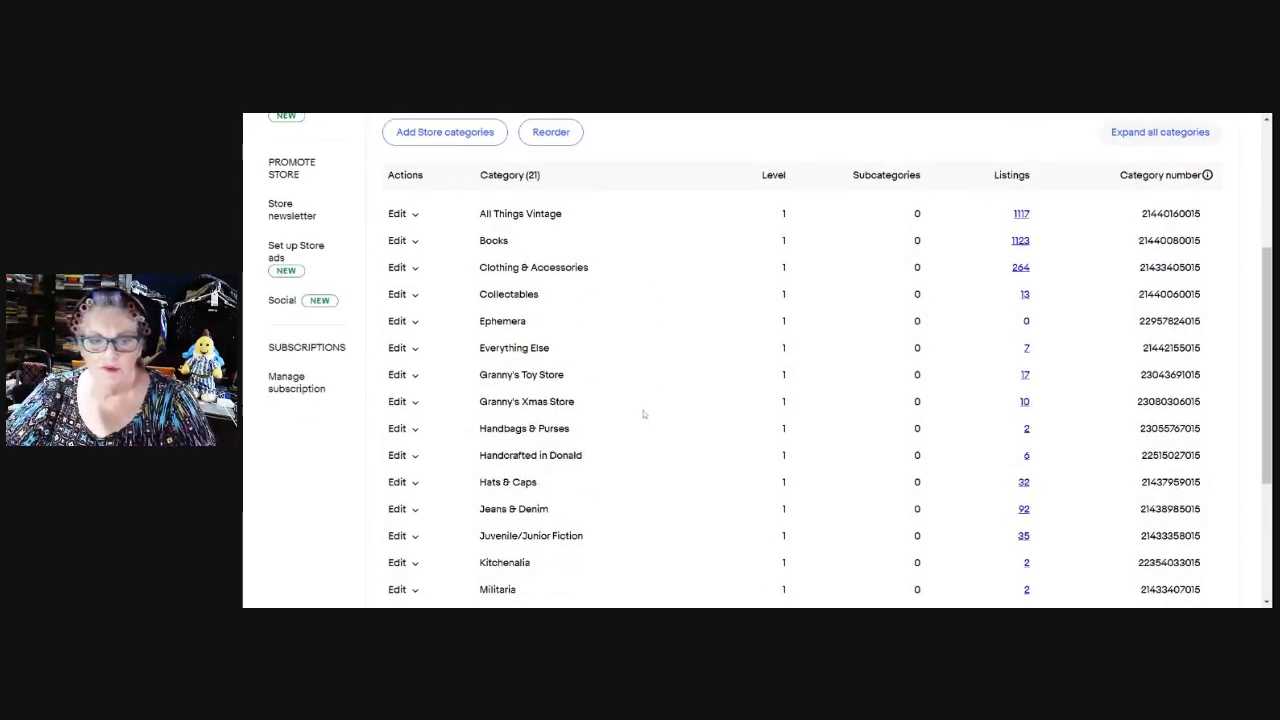
scroll(681, 375, "up", 1)
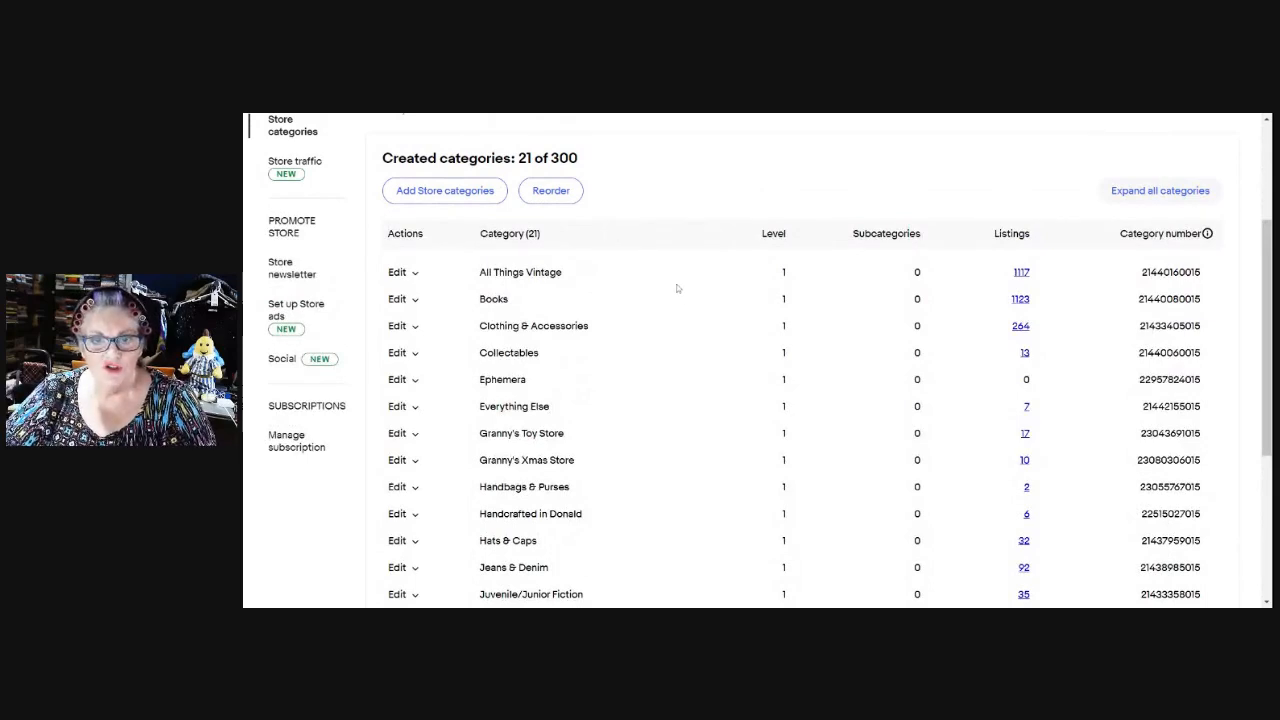
scroll(714, 288, "down", 1)
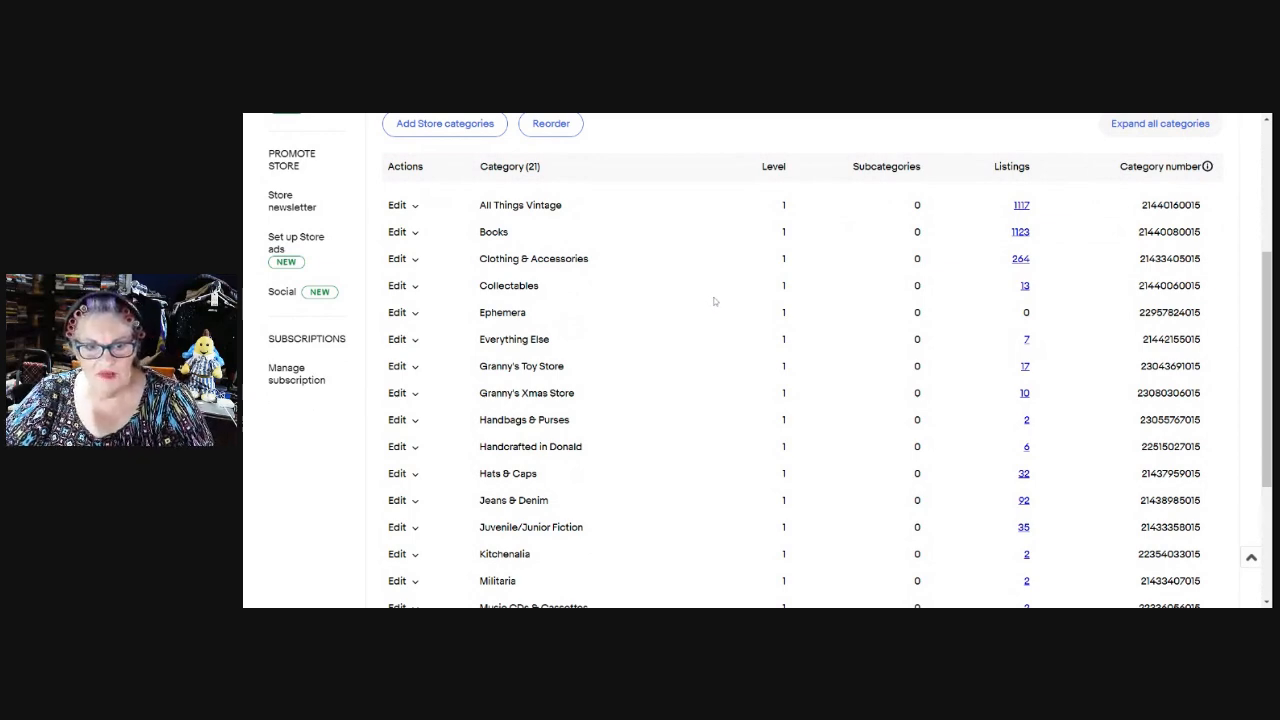
scroll(717, 292, "down", 2)
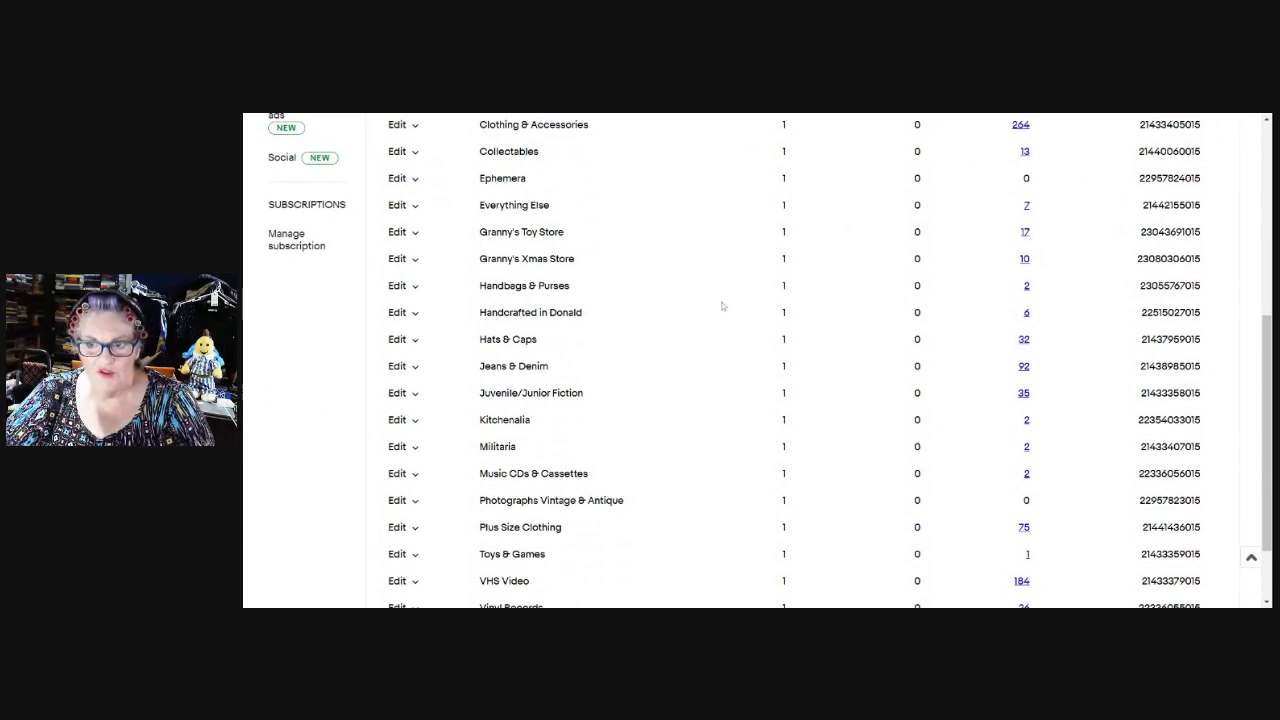
scroll(718, 318, "down", 2)
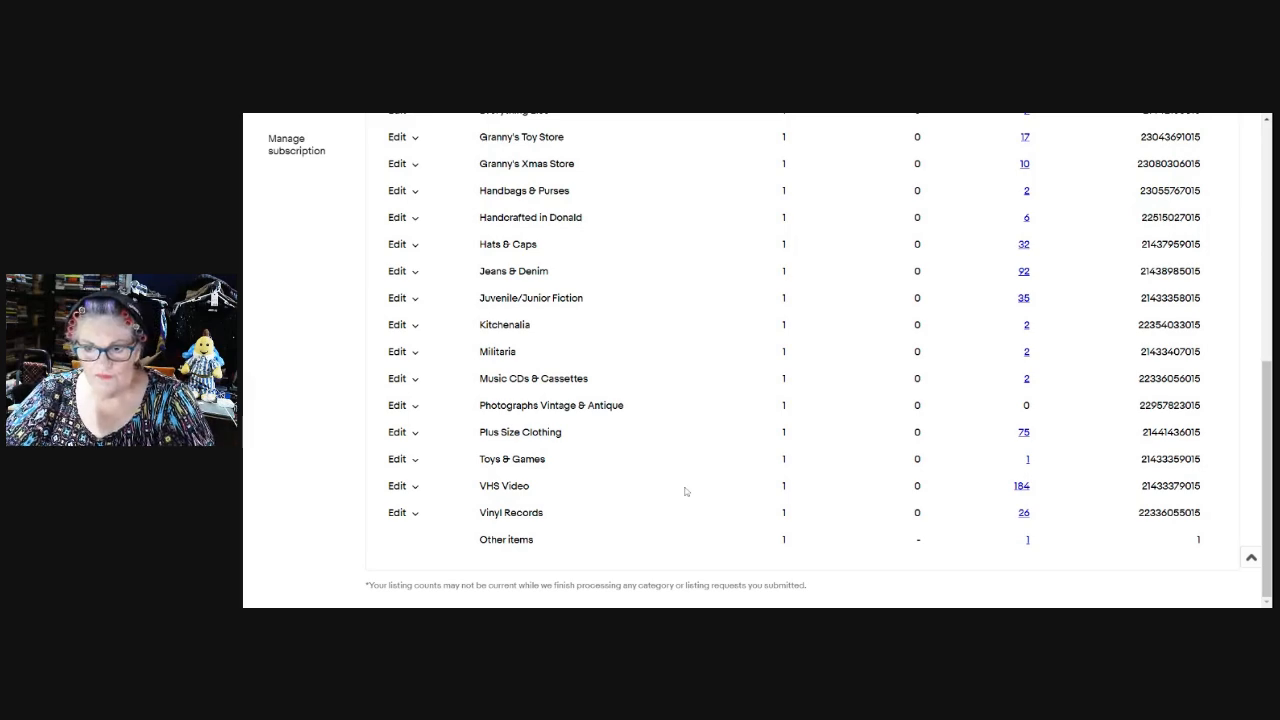
scroll(712, 478, "up", 5)
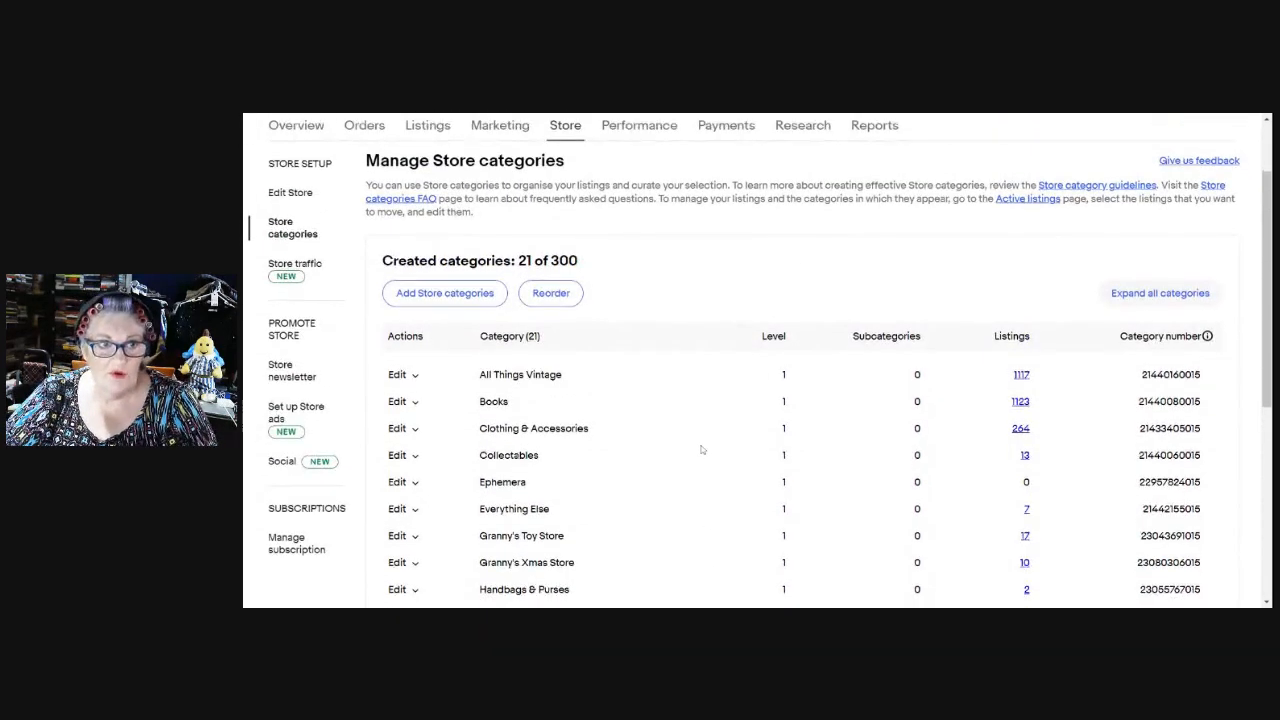
Check the category listing counts, then start the Add Store categories form.
scroll(696, 440, "down", 1)
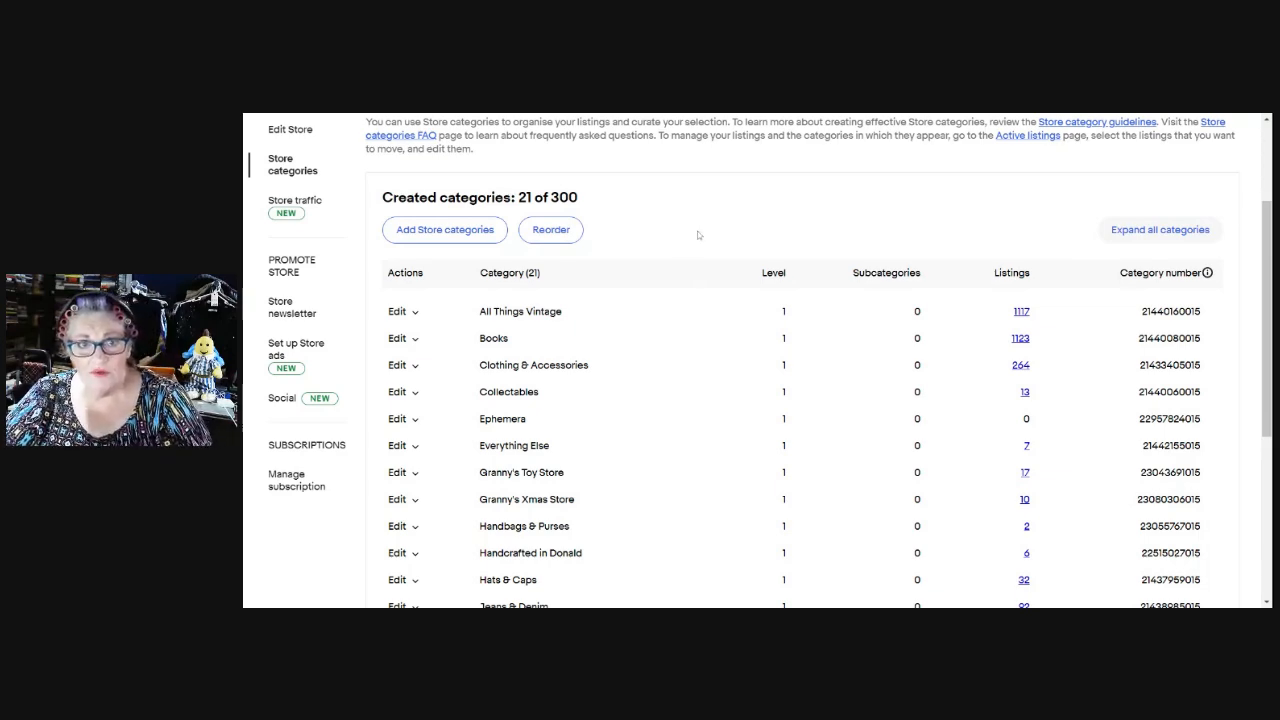
scroll(700, 252, "down", 1)
scroll(657, 251, "up", 1)
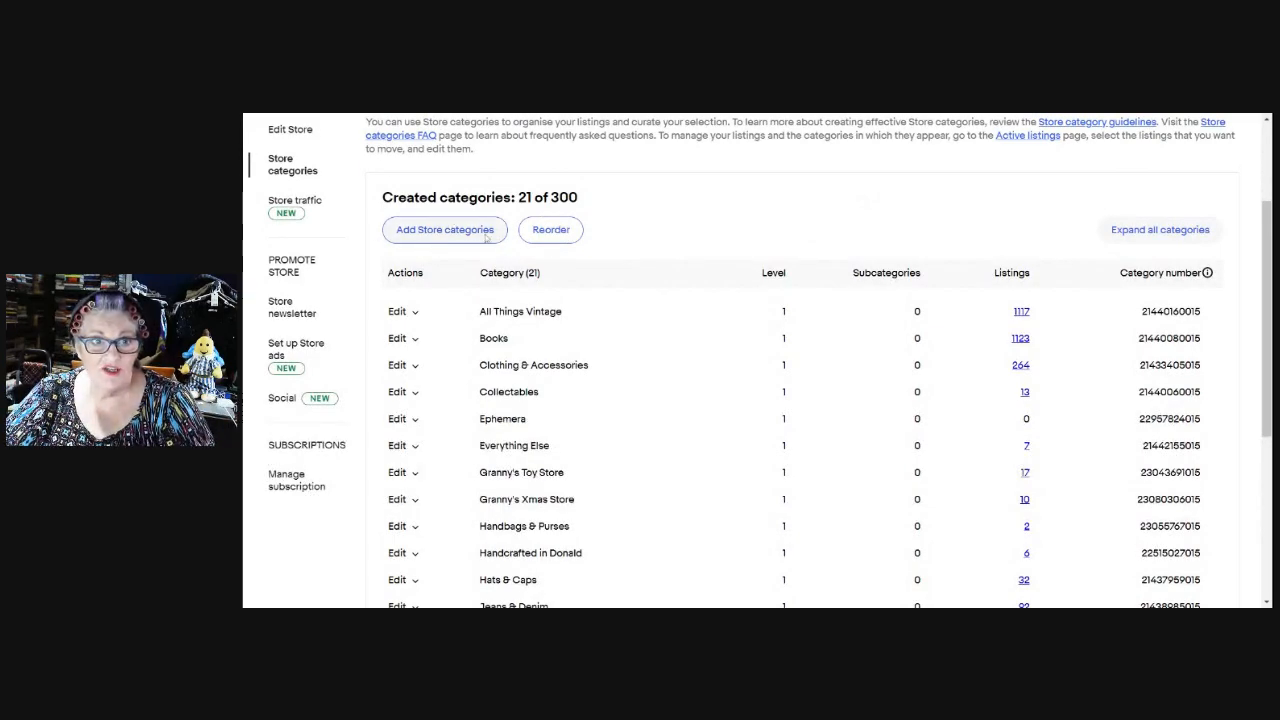
left_click(492, 238)
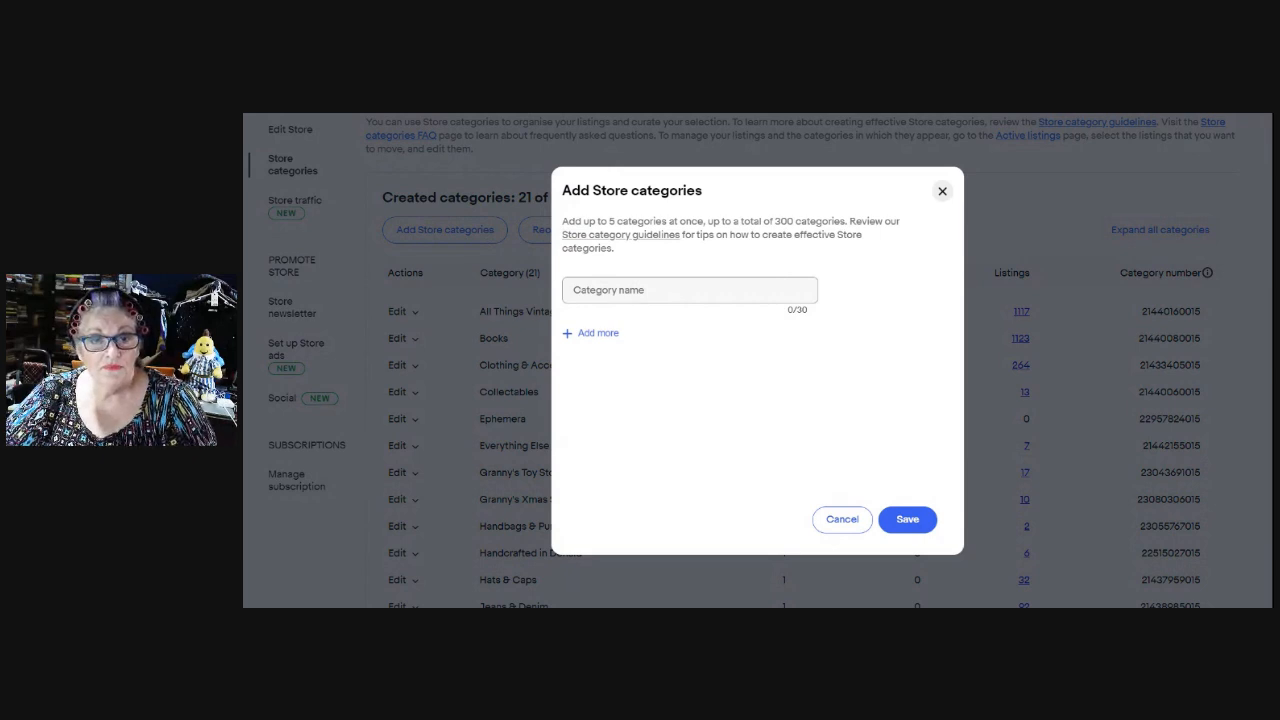
Create and save a new store category named 'Lint Rollers'.
left_click(660, 291)
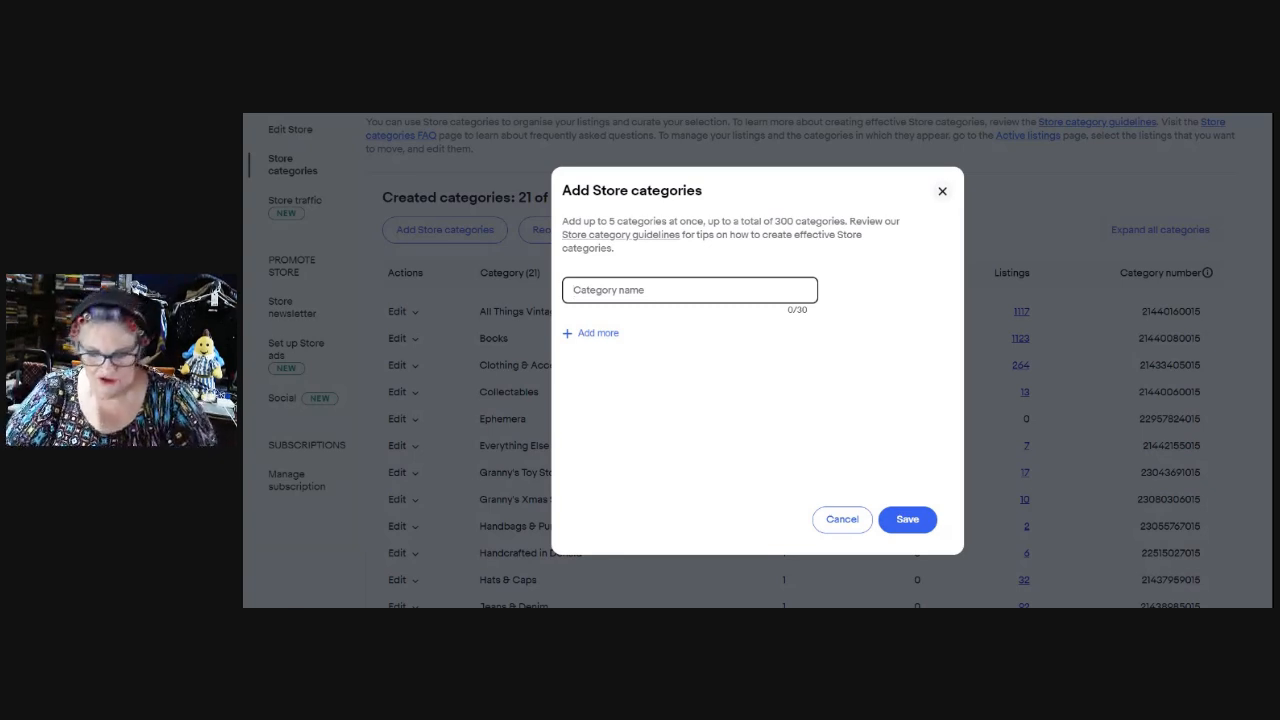
type("Lint")
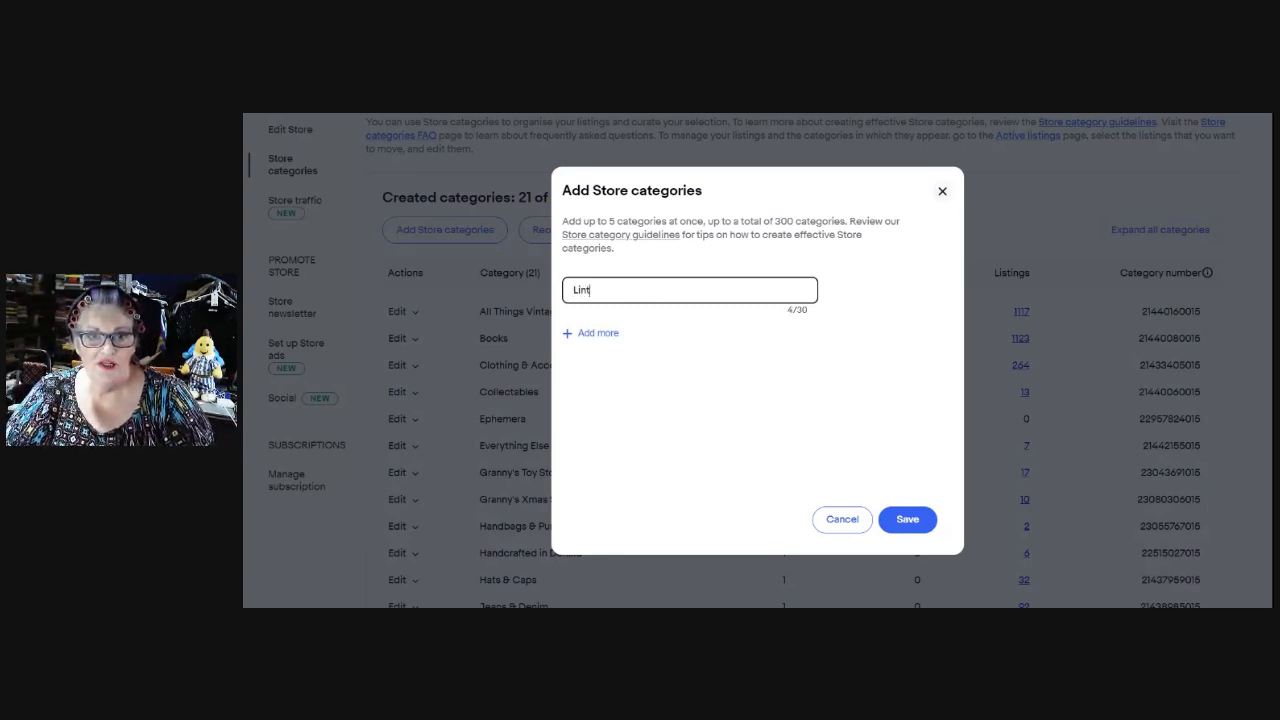
type(" Rollers")
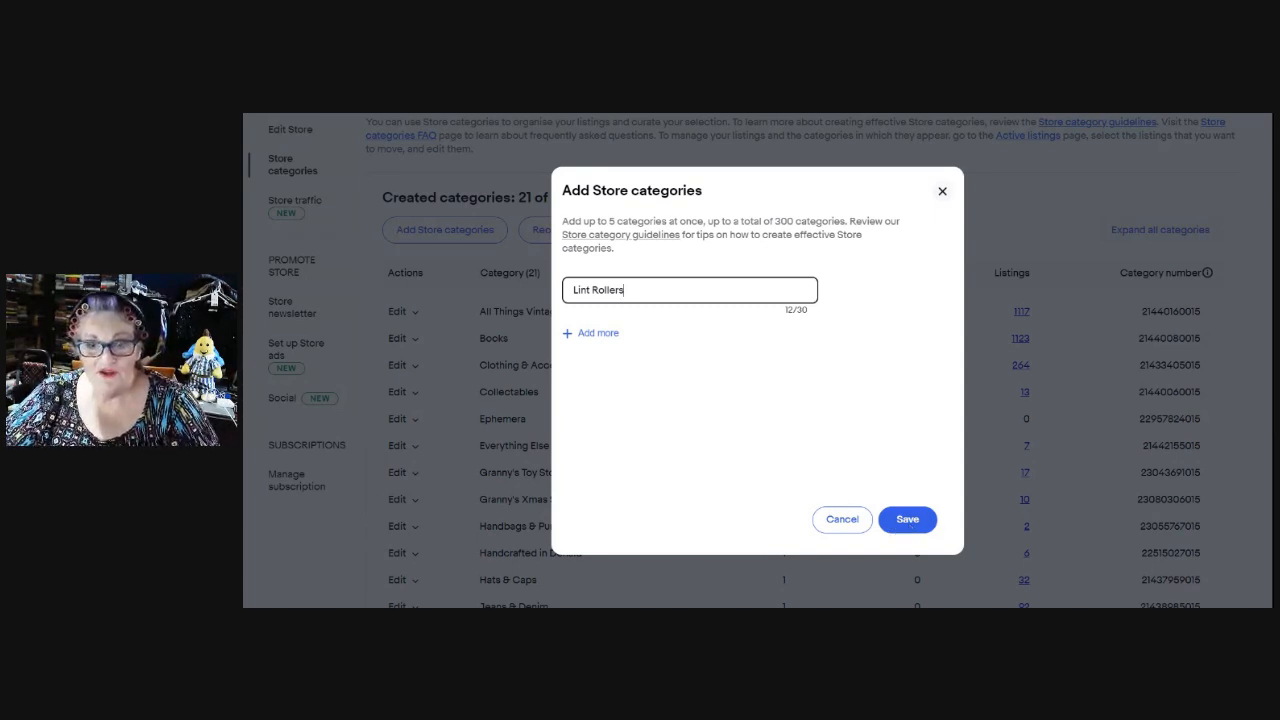
left_click(907, 520)
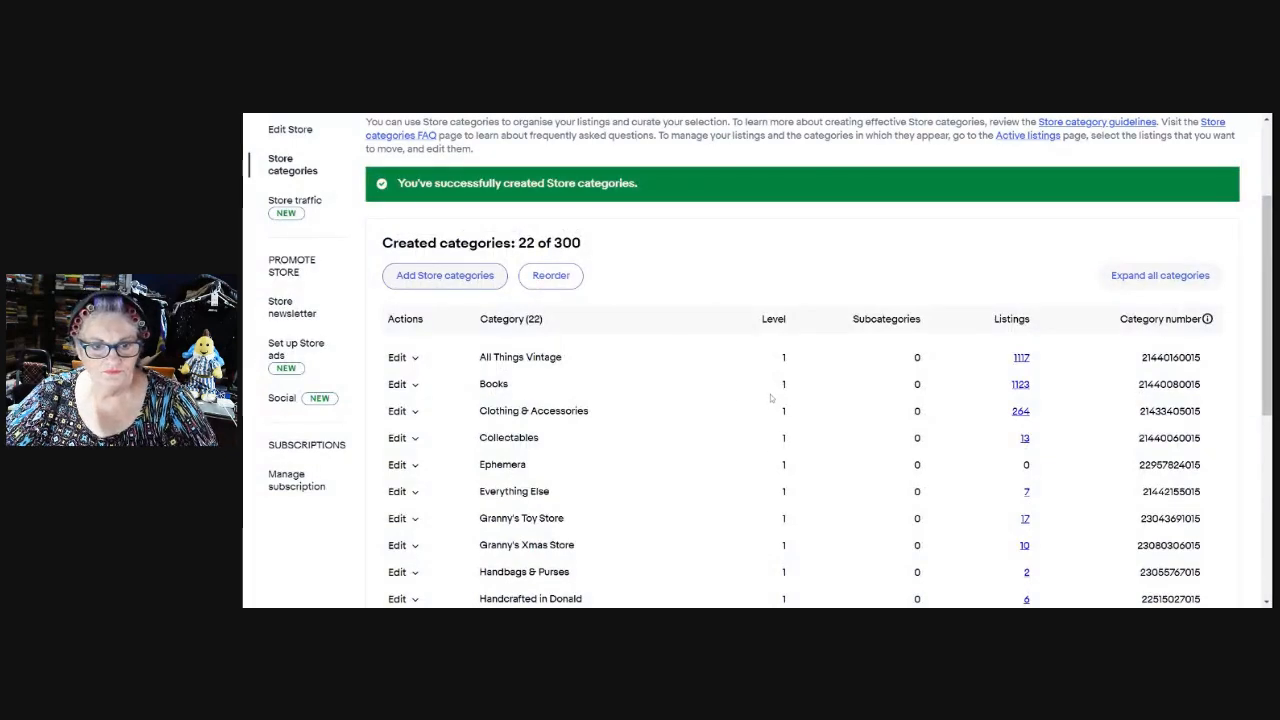
Add and save a Refills subcategory under Lint Rollers.
scroll(729, 357, "down", 5)
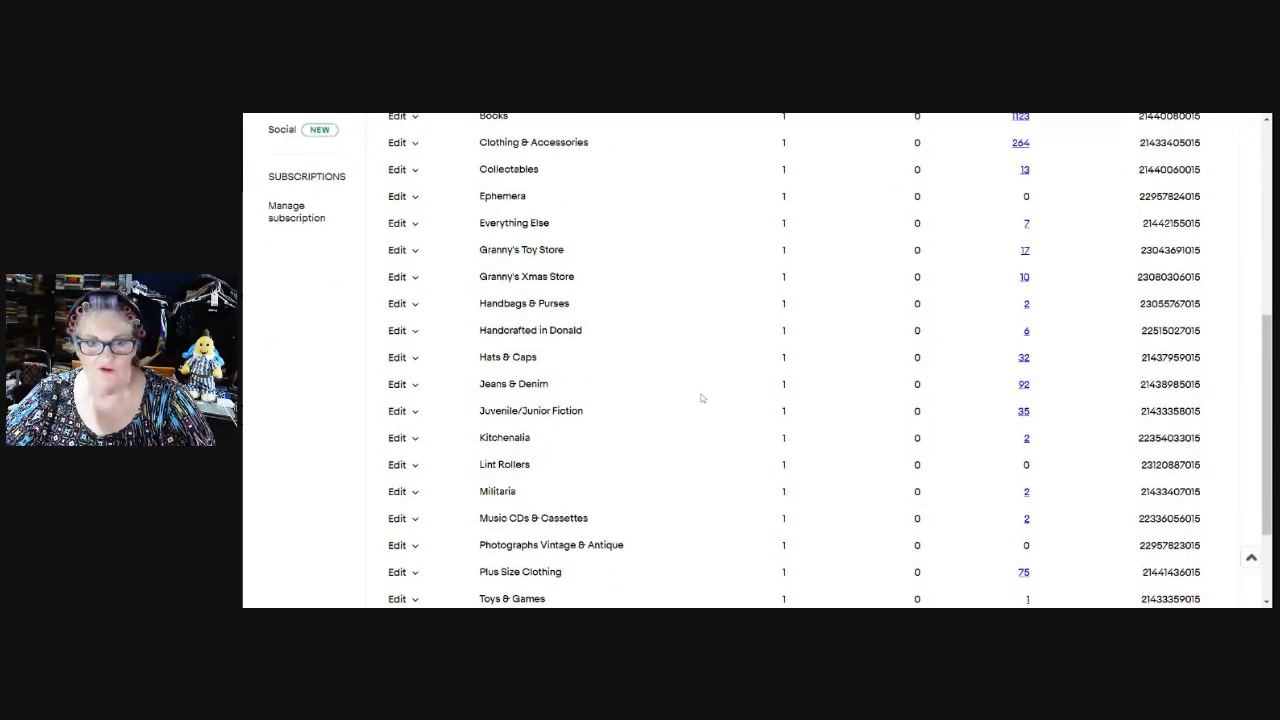
scroll(700, 397, "down", 1)
left_click(400, 398)
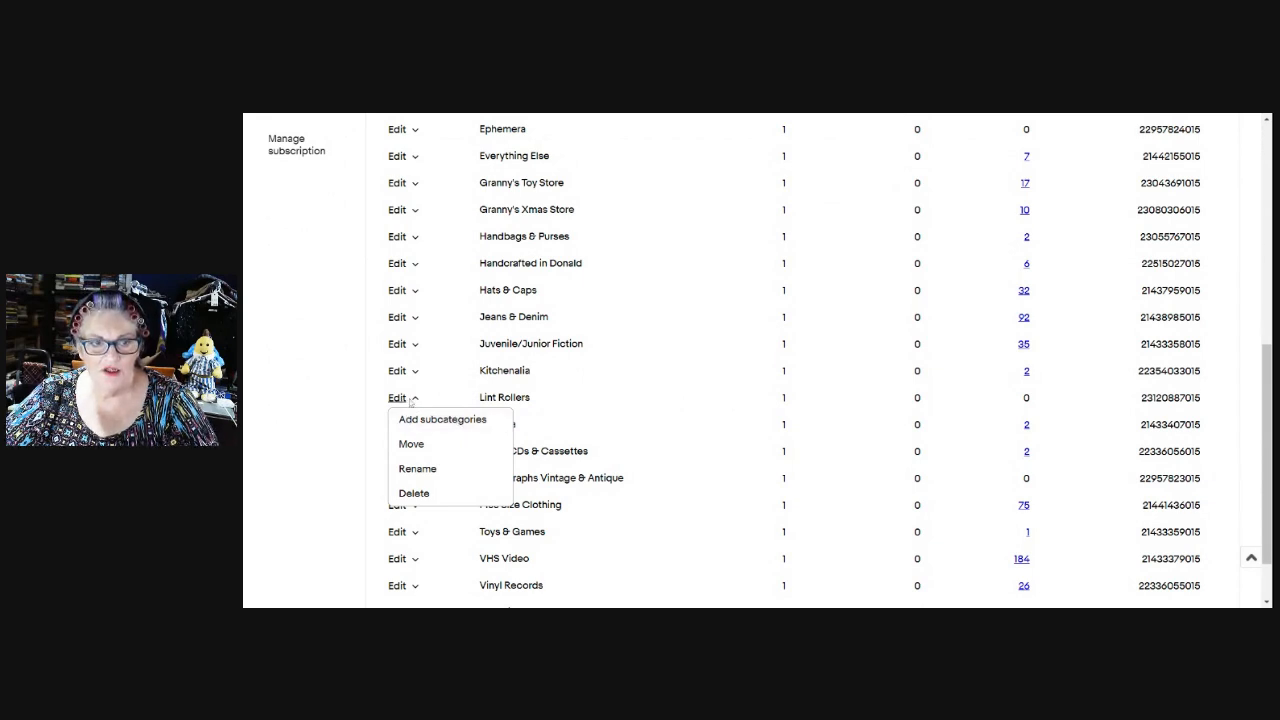
left_click(465, 421)
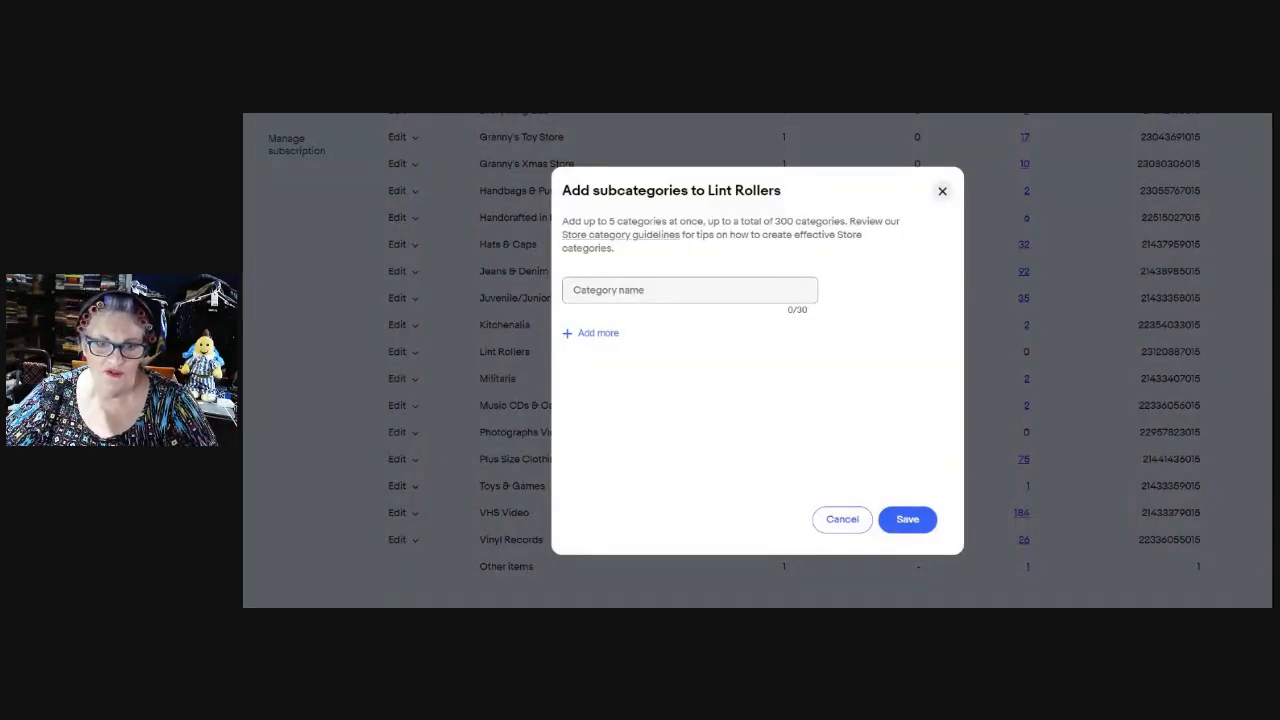
left_click(670, 290)
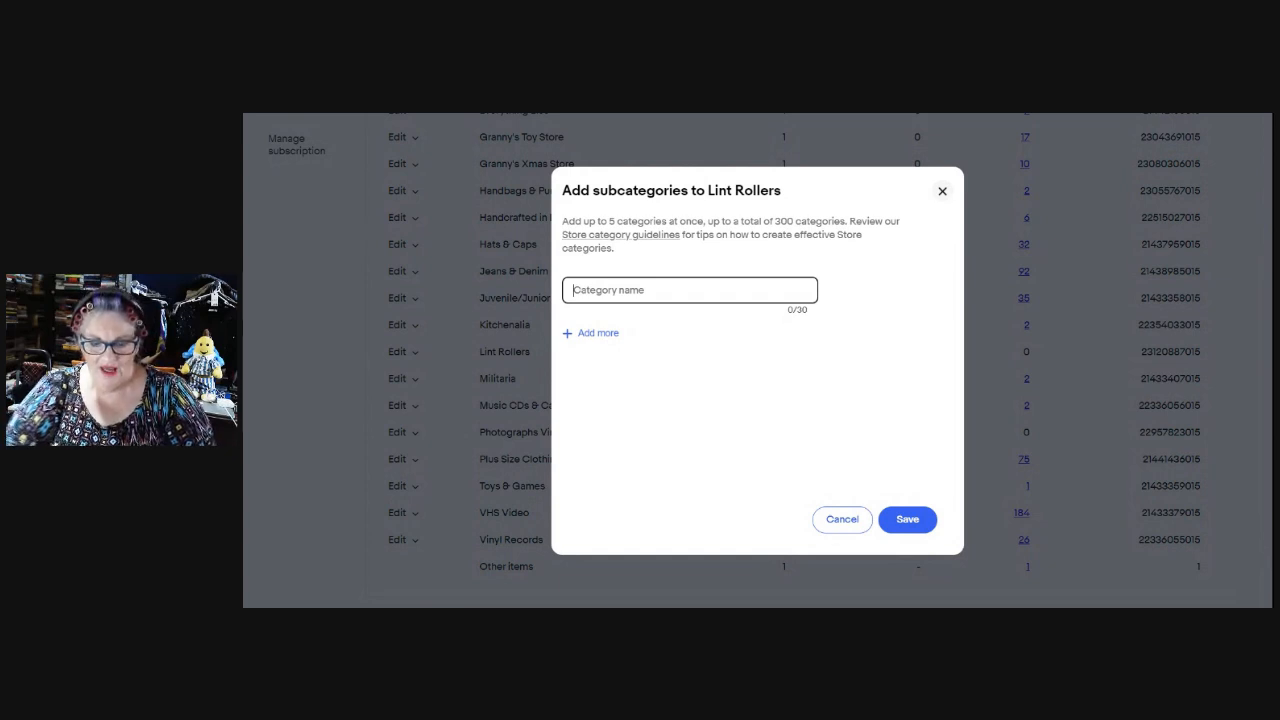
type("Refills")
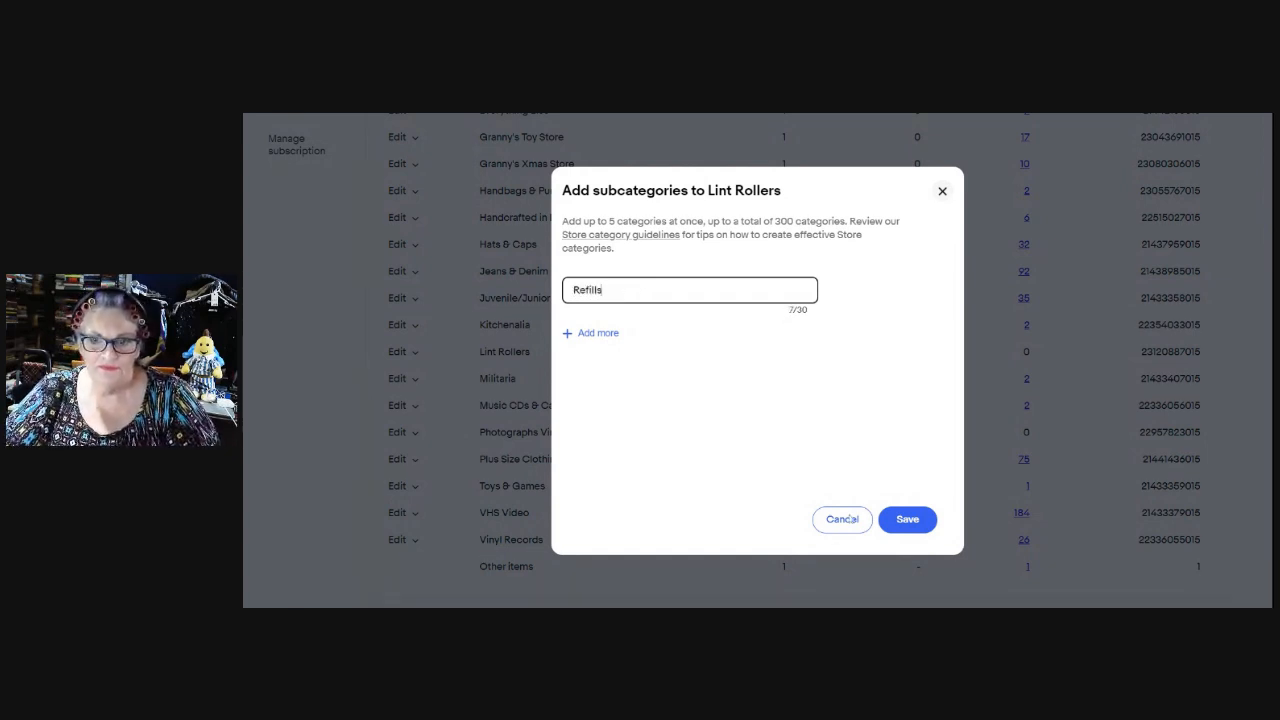
left_click(910, 525)
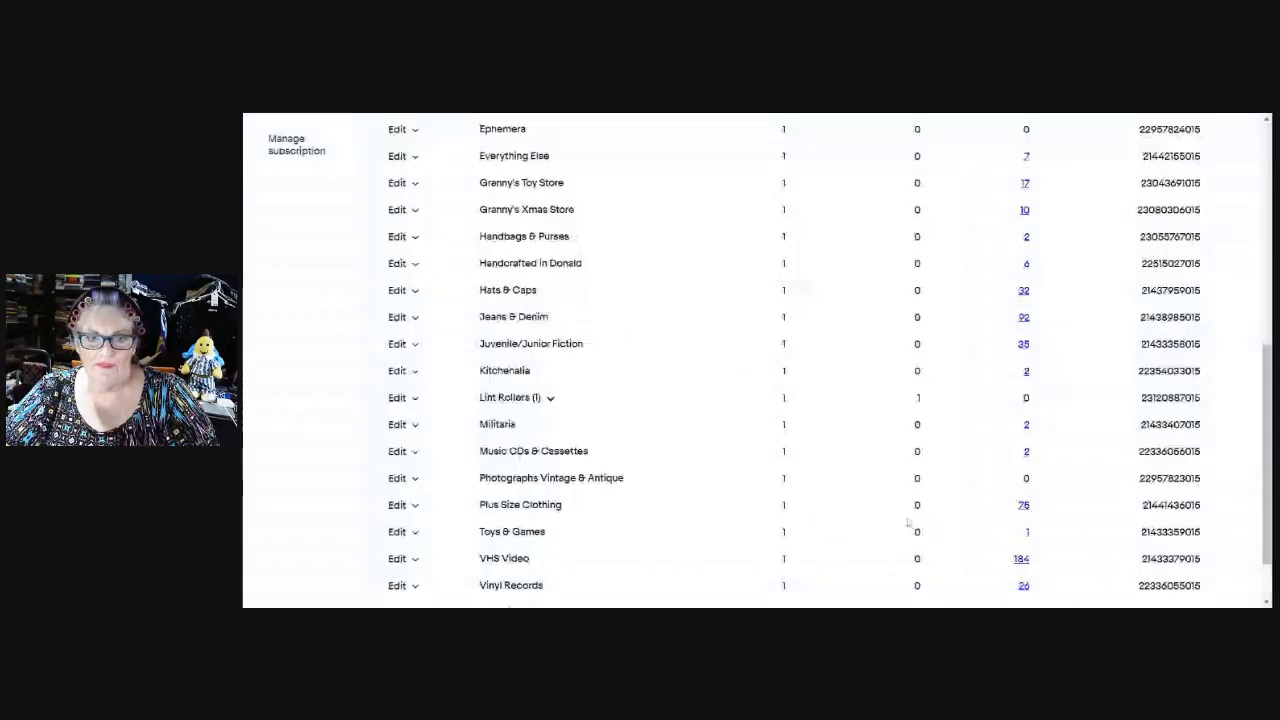
Add a Rollers subcategory under Lint Rollers and expand it to confirm both subcategories.
left_click(414, 398)
left_click(420, 418)
left_click(640, 291)
type("Rollers")
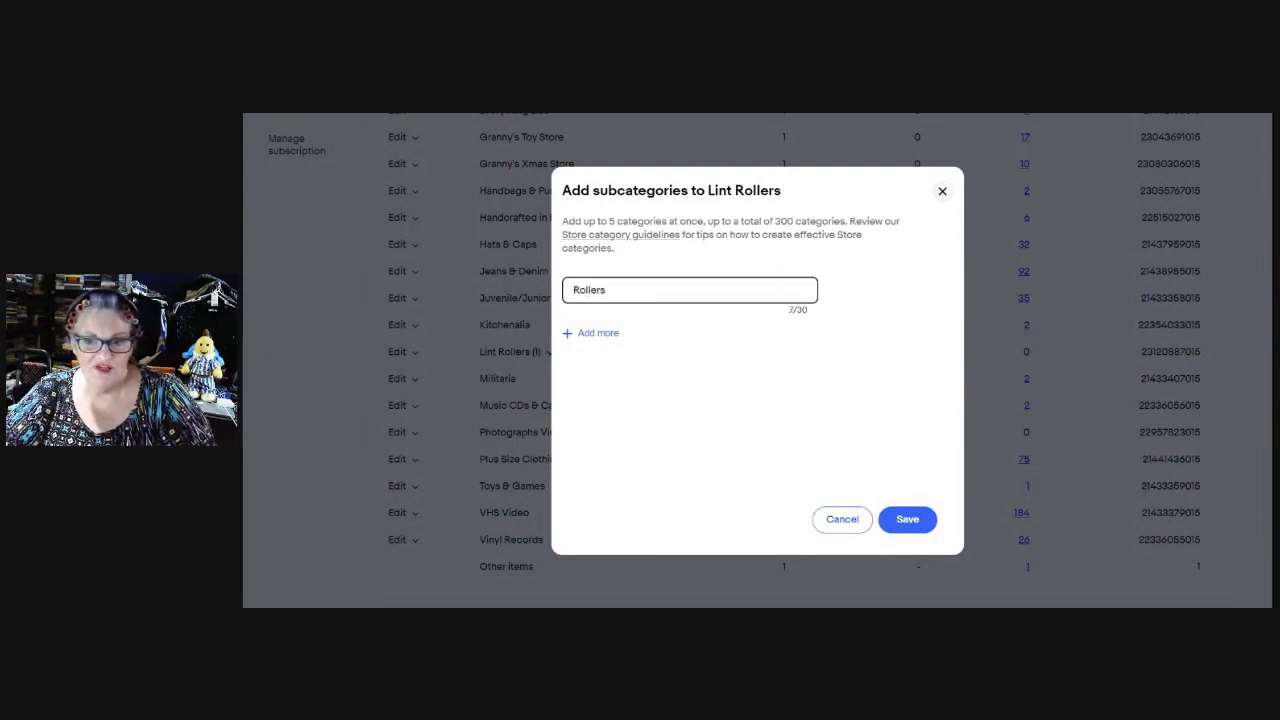
left_click(898, 526)
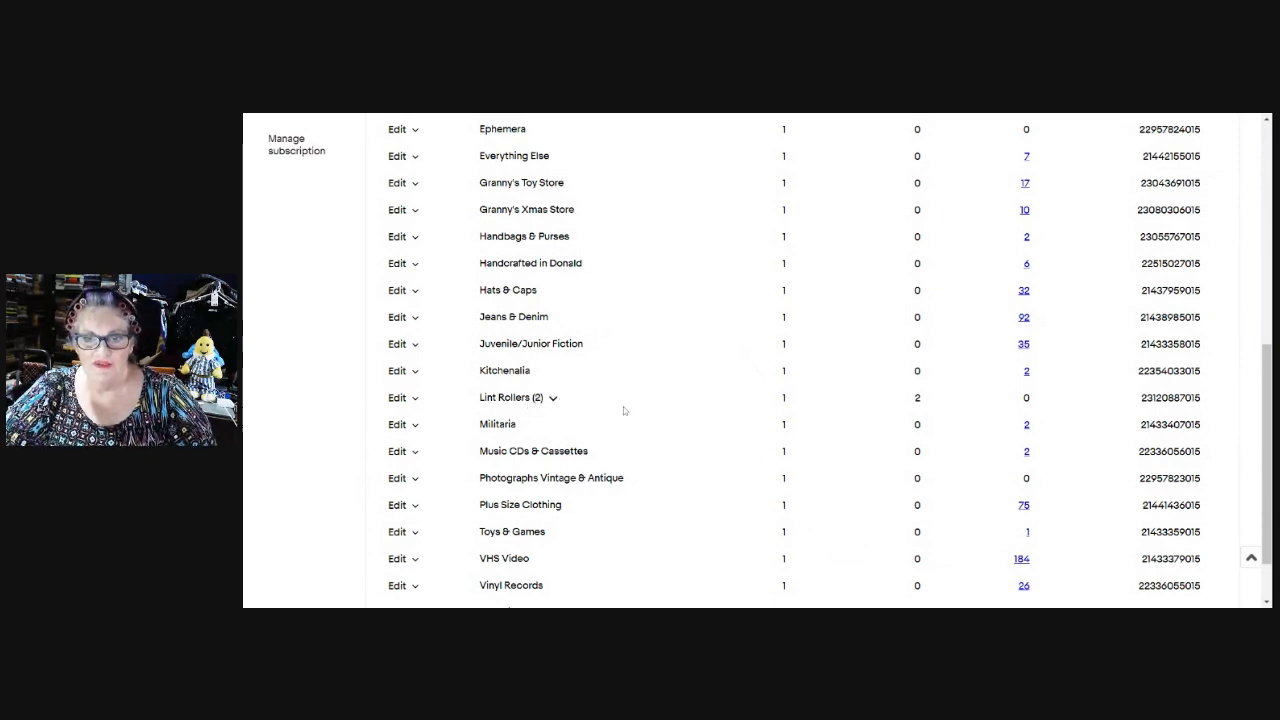
left_click(553, 398)
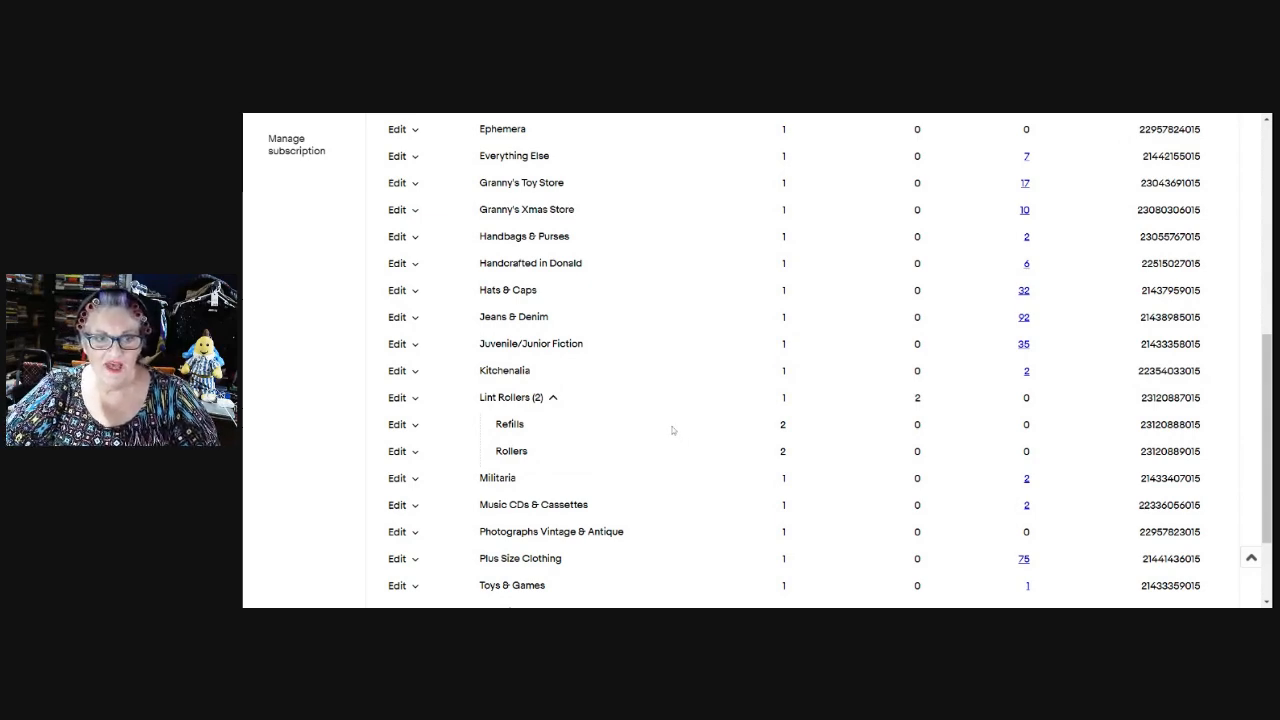
left_click(553, 398)
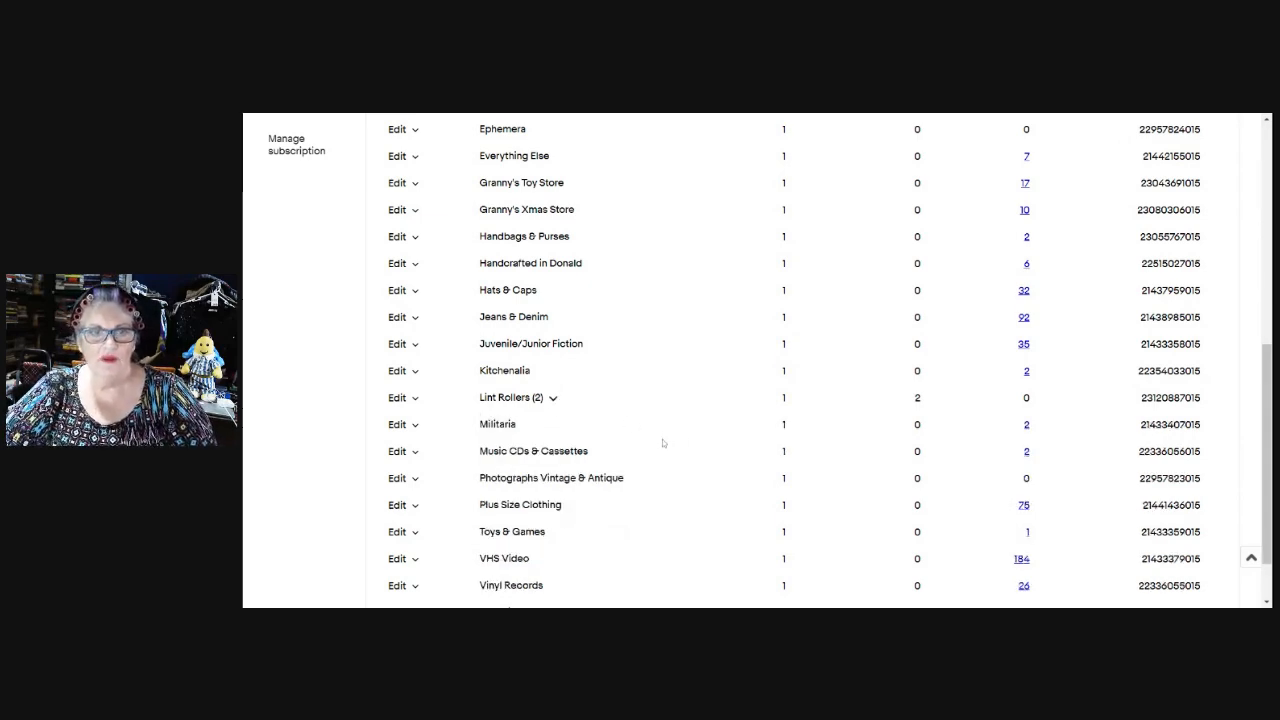
scroll(670, 425, "up", 3)
scroll(681, 416, "up", 2)
scroll(678, 408, "down", 1)
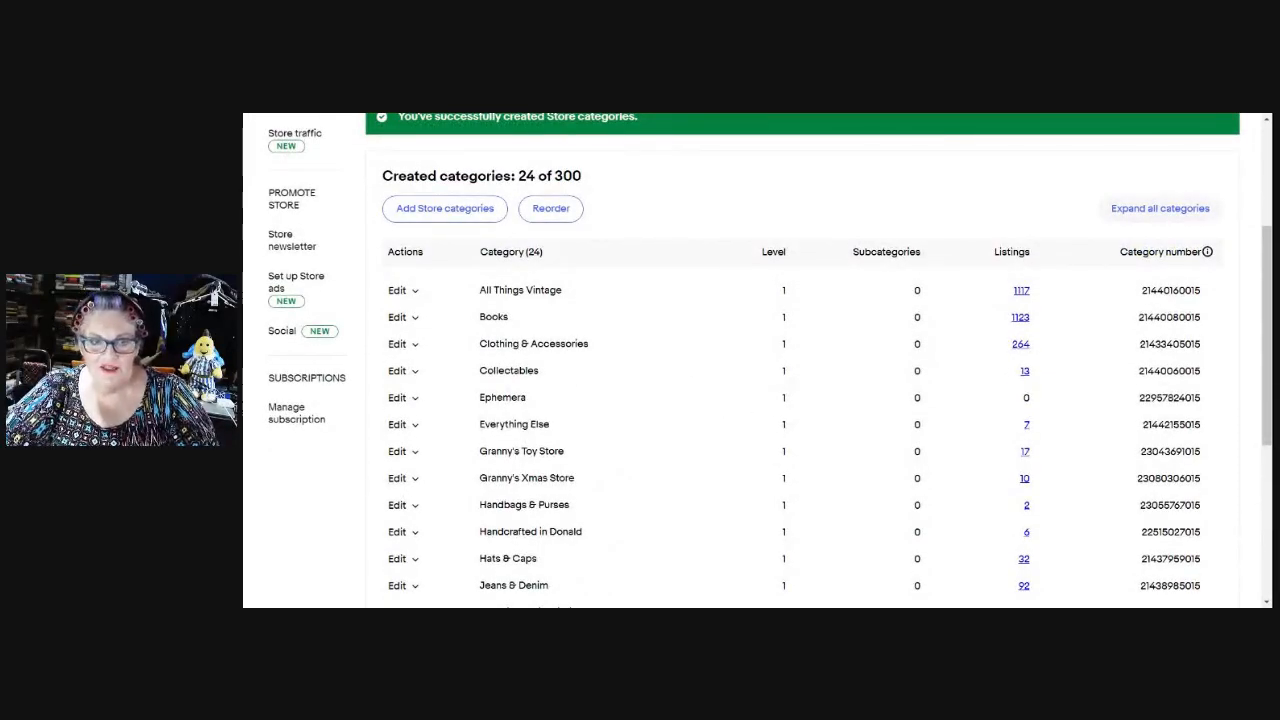
Close the Clothing & Accessories actions and scroll the 24-category list back to the top.
left_click(412, 345)
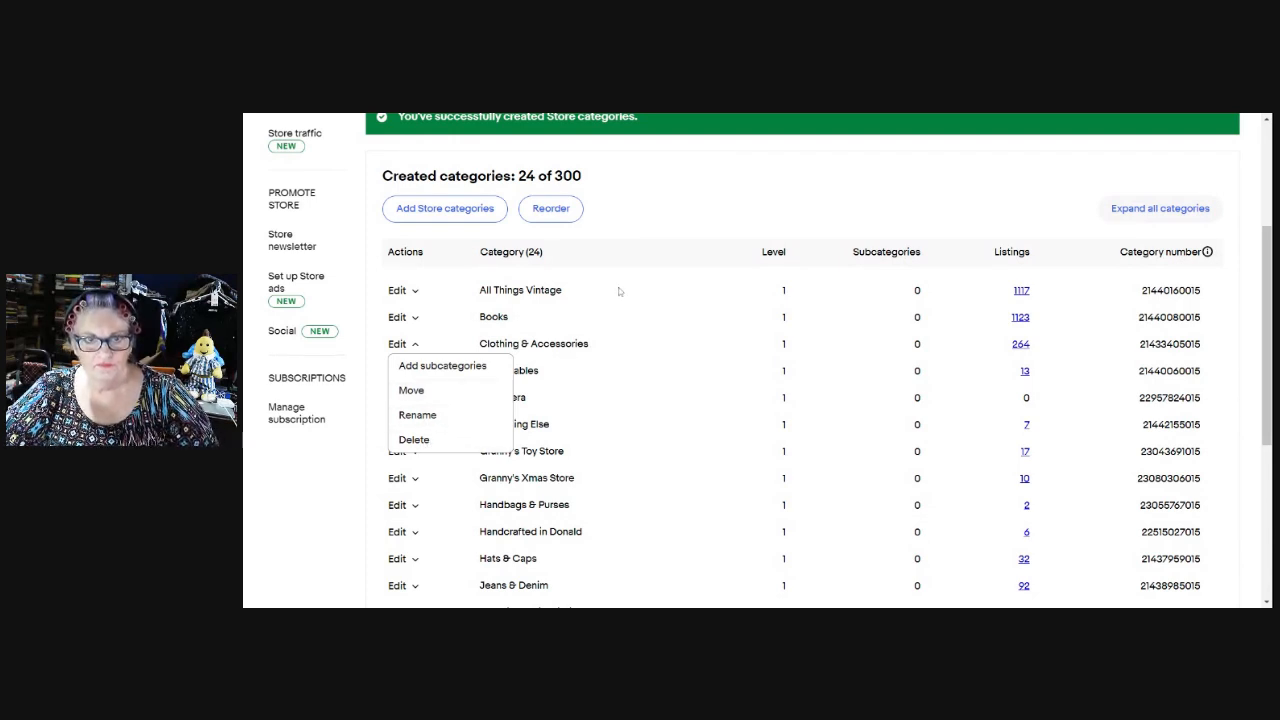
left_click(654, 221)
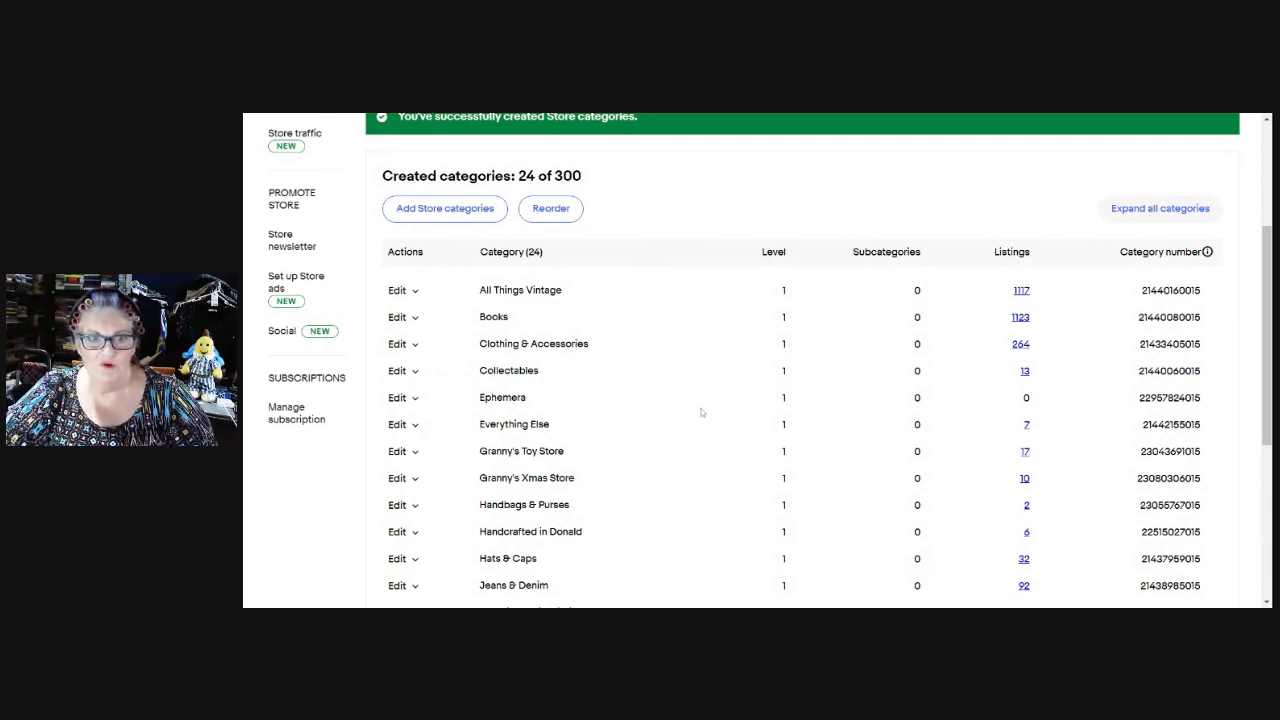
scroll(707, 403, "down", 2)
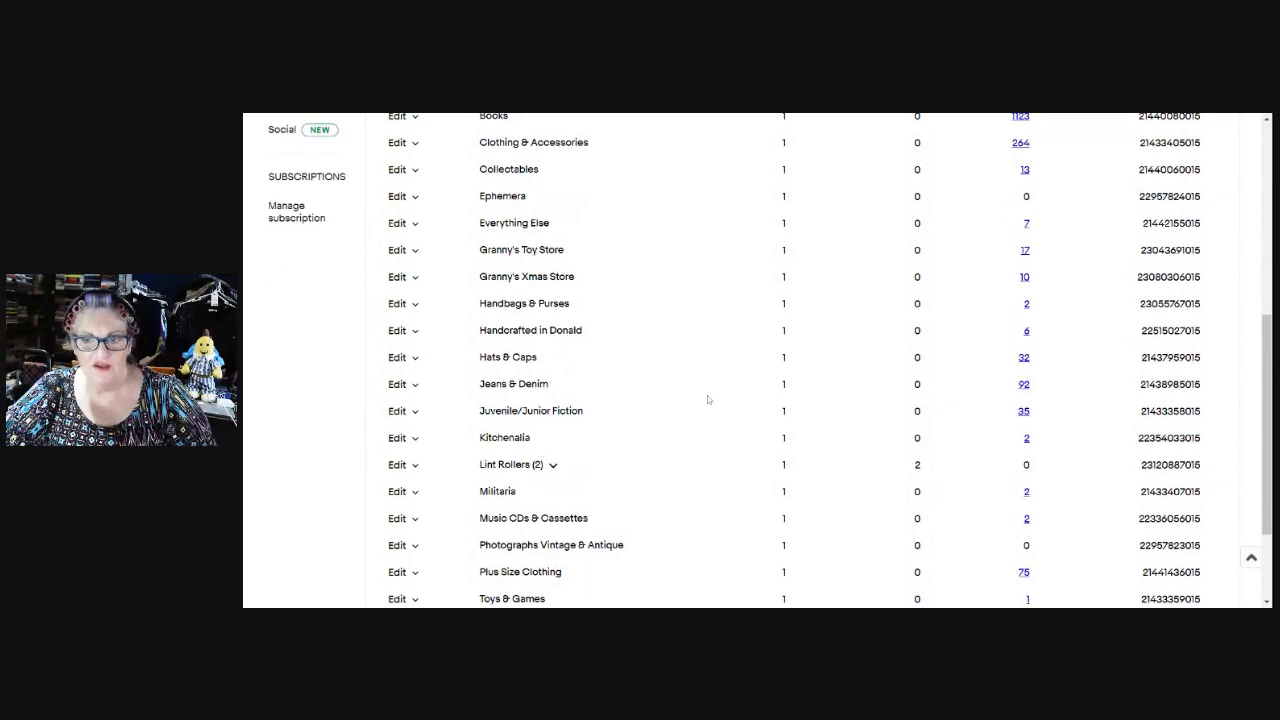
scroll(707, 400, "down", 2)
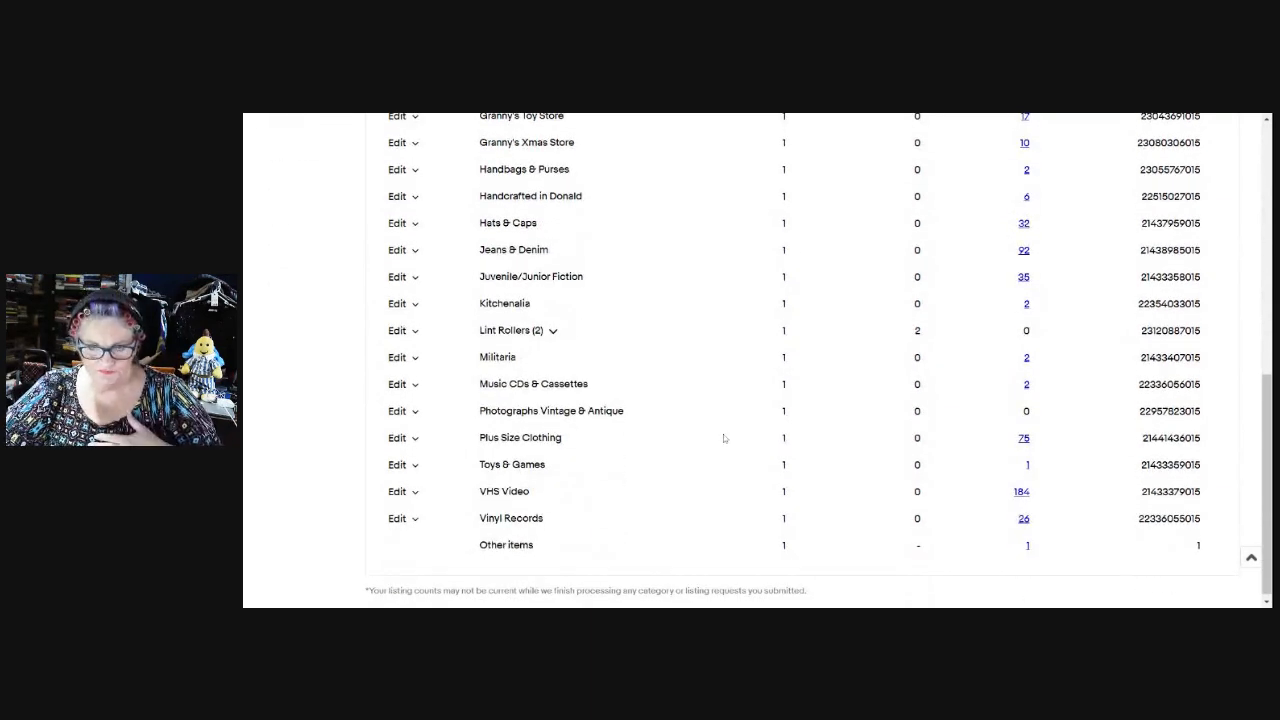
scroll(725, 433, "up", 4)
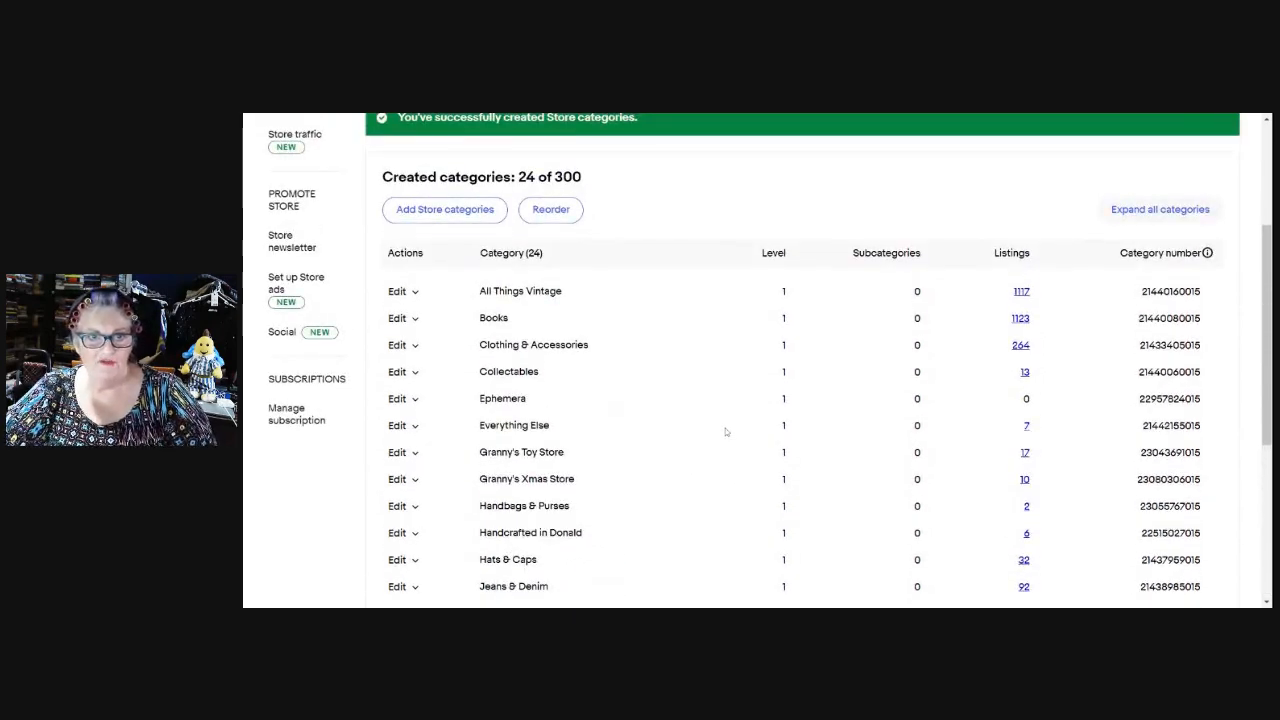
scroll(723, 428, "up", 1)
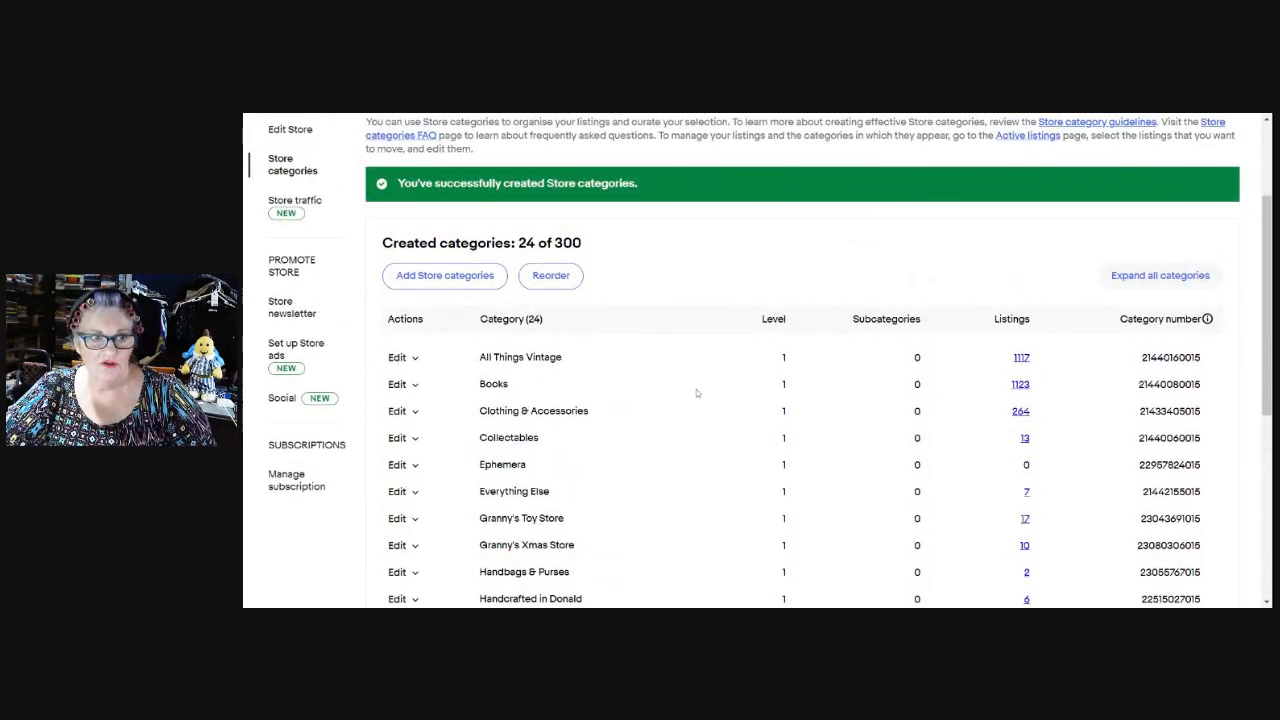
scroll(675, 379, "up", 2)
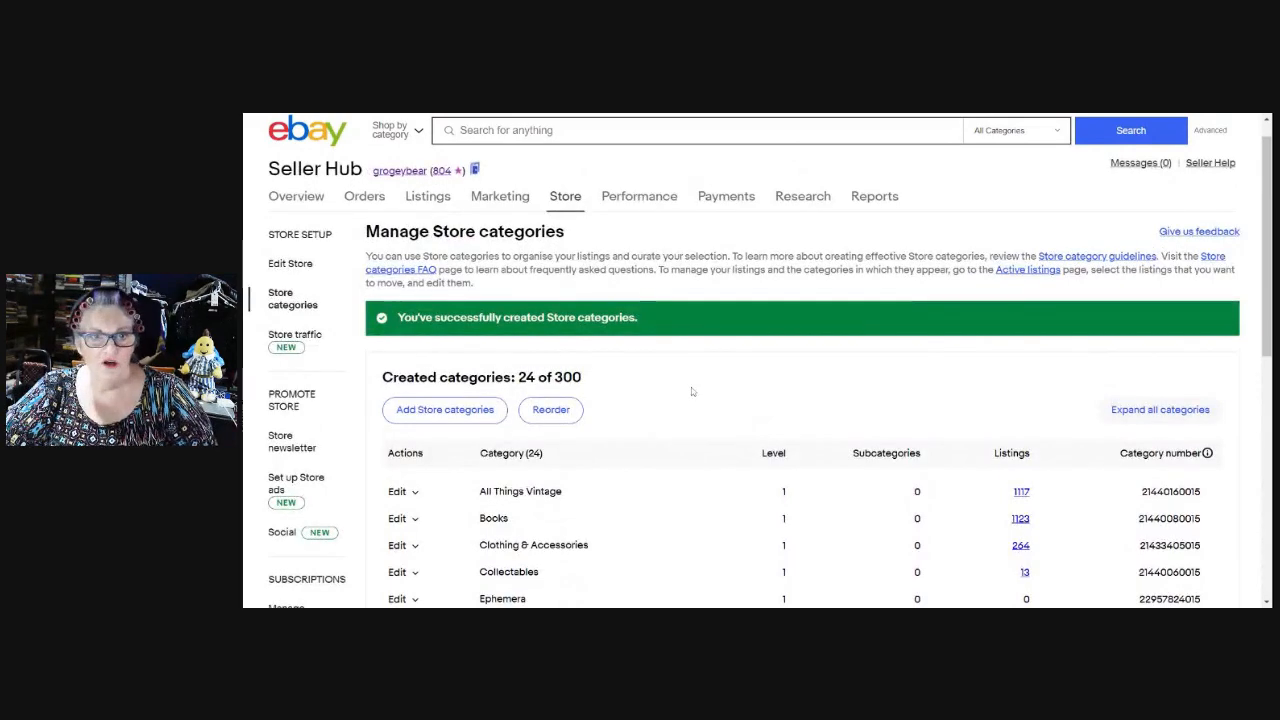
Open the Edit Store page and scroll down to the Featured categories section.
left_click(299, 259)
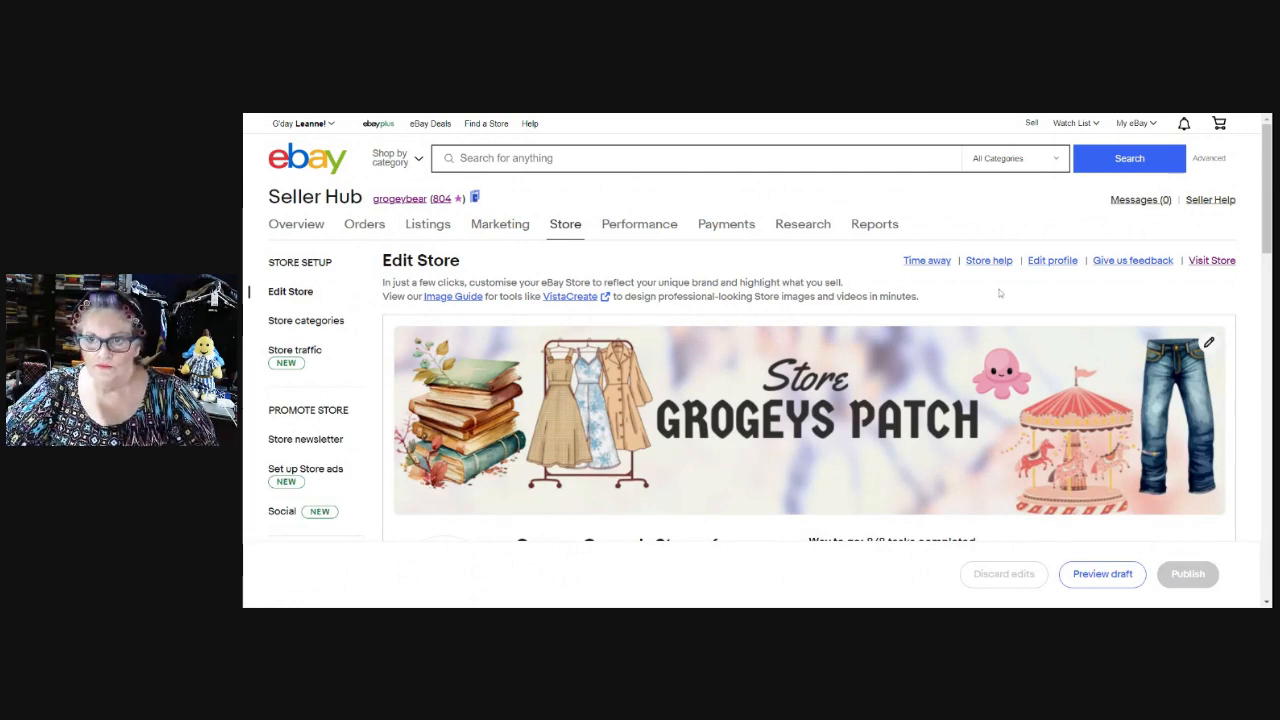
scroll(999, 293, "down", 3)
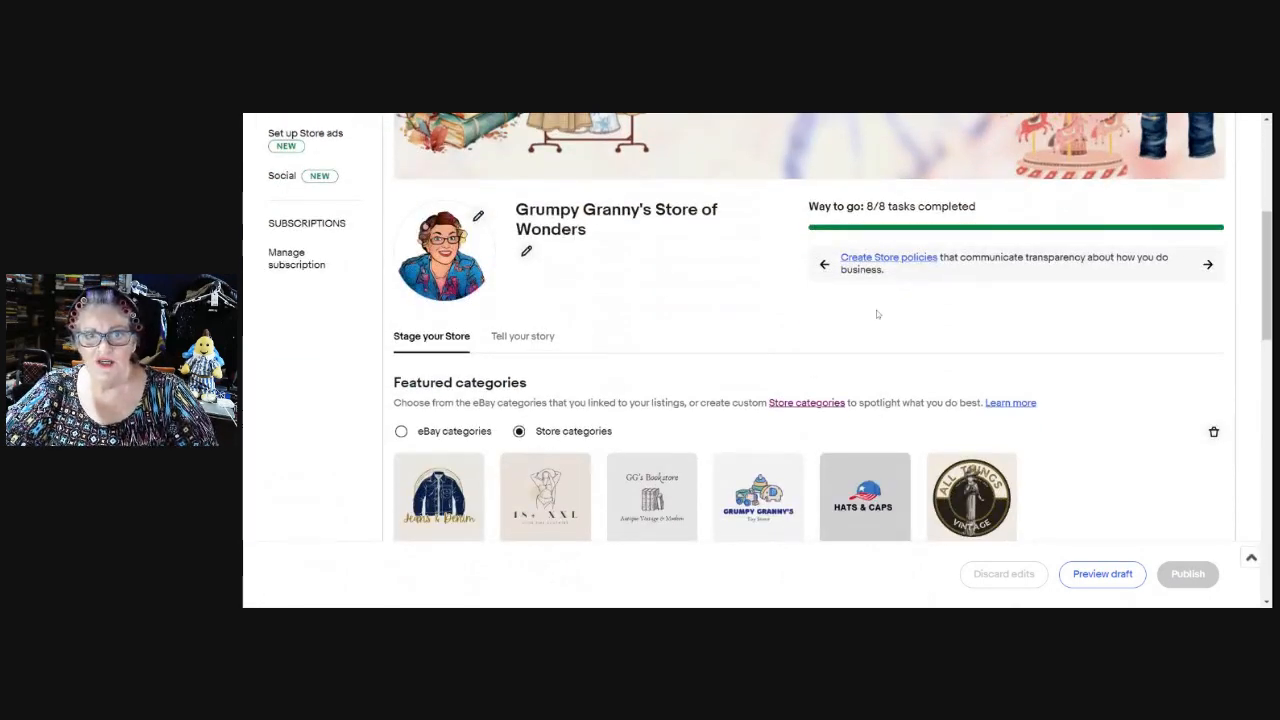
scroll(789, 266, "down", 1)
scroll(784, 277, "up", 2)
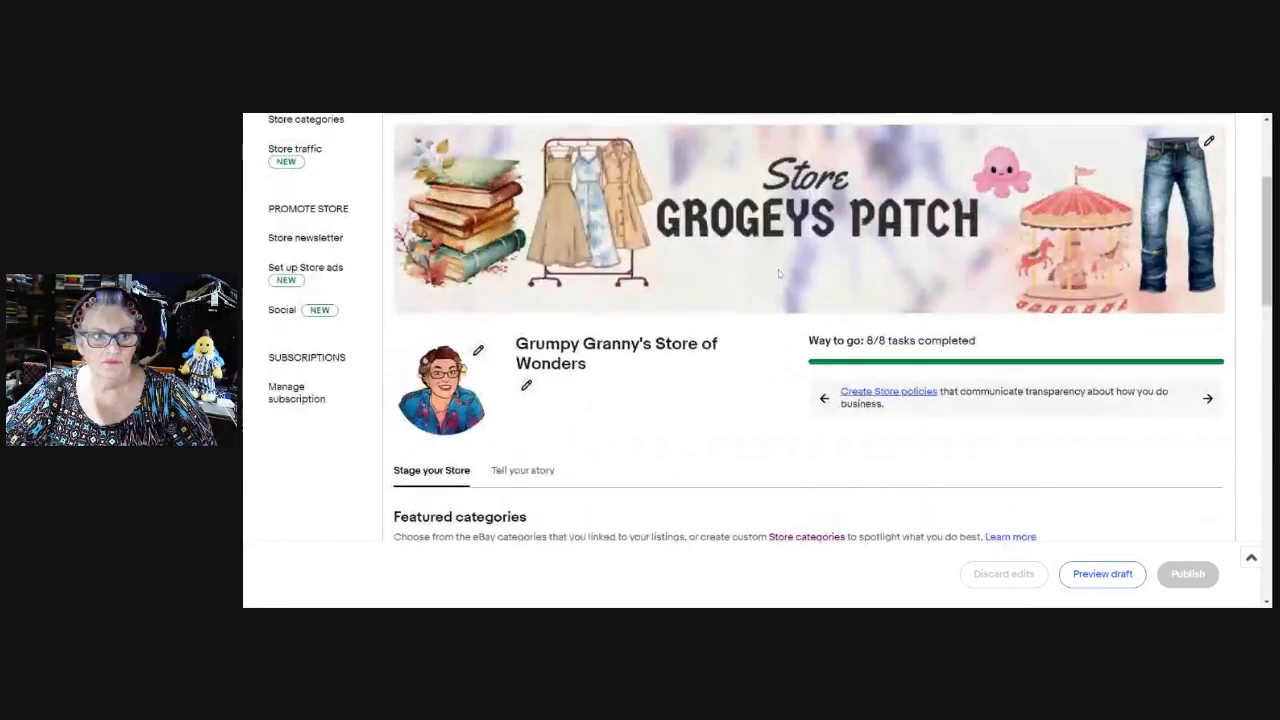
scroll(784, 277, "down", 1)
scroll(784, 277, "up", 1)
scroll(781, 280, "down", 2)
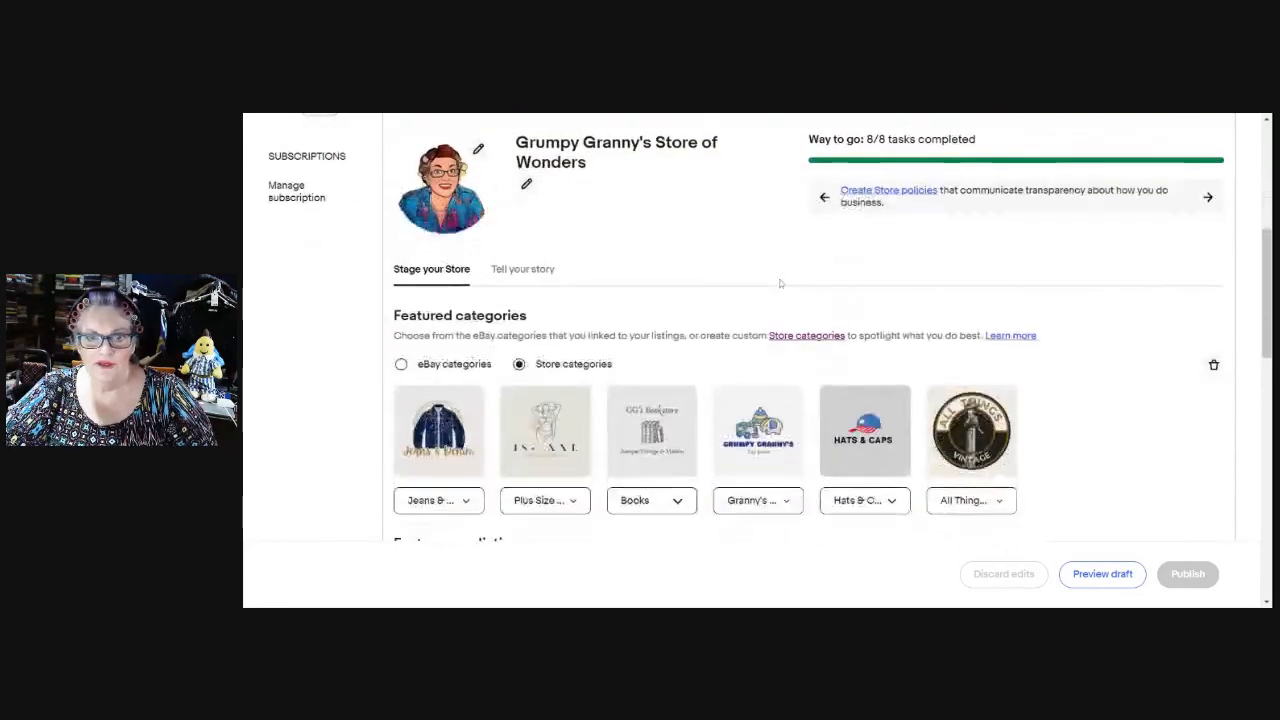
scroll(781, 284, "down", 1)
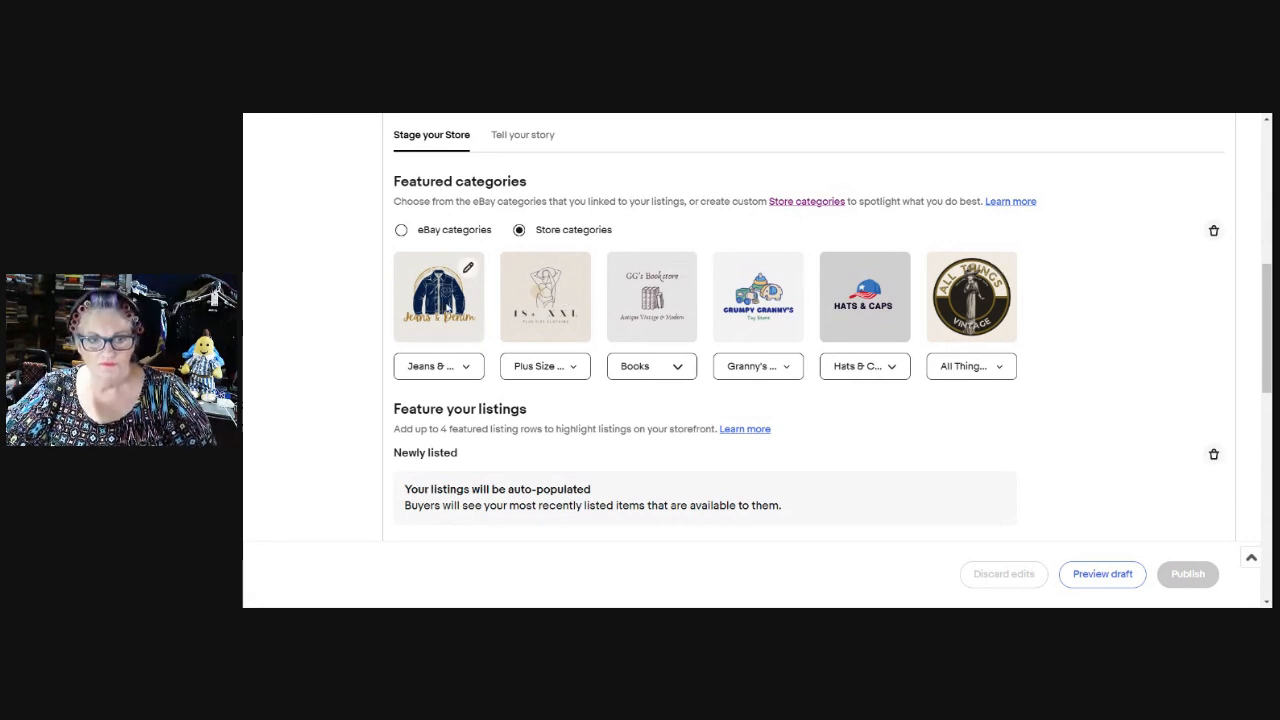
Review the first featured category options and keep Jeans & Denim selected.
left_click(470, 368)
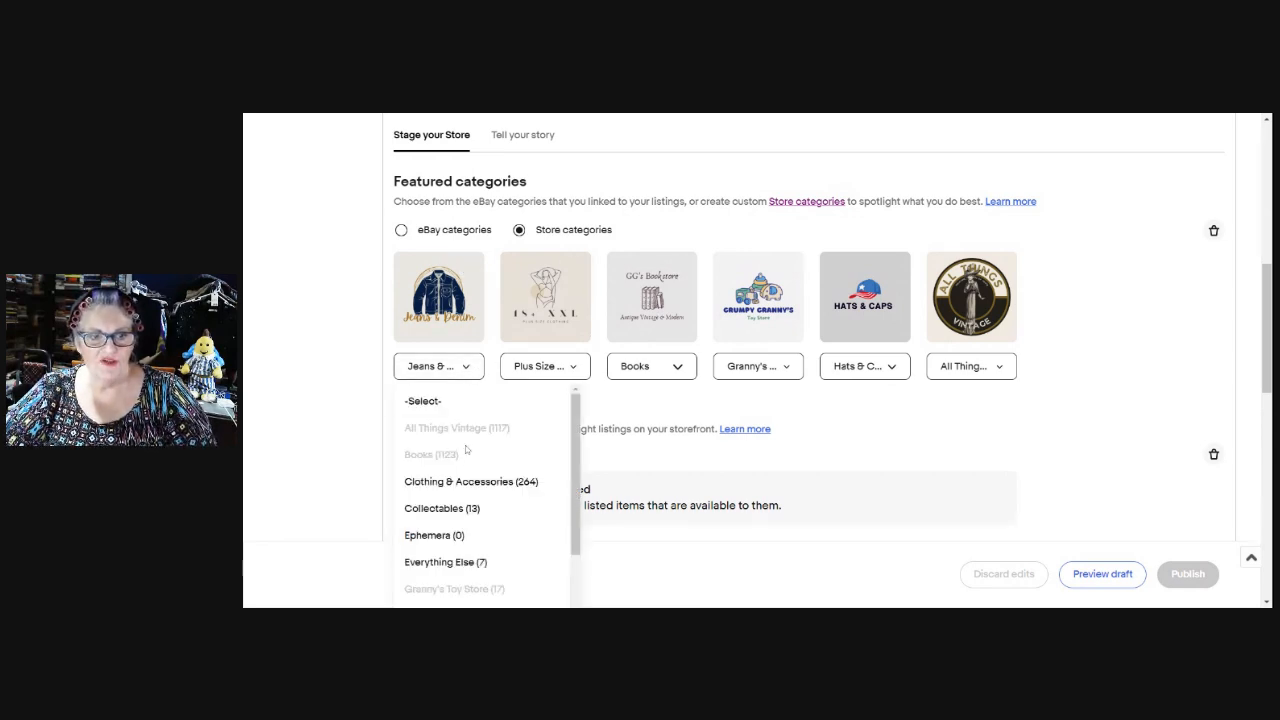
scroll(463, 510, "down", 3)
scroll(463, 525, "down", 3)
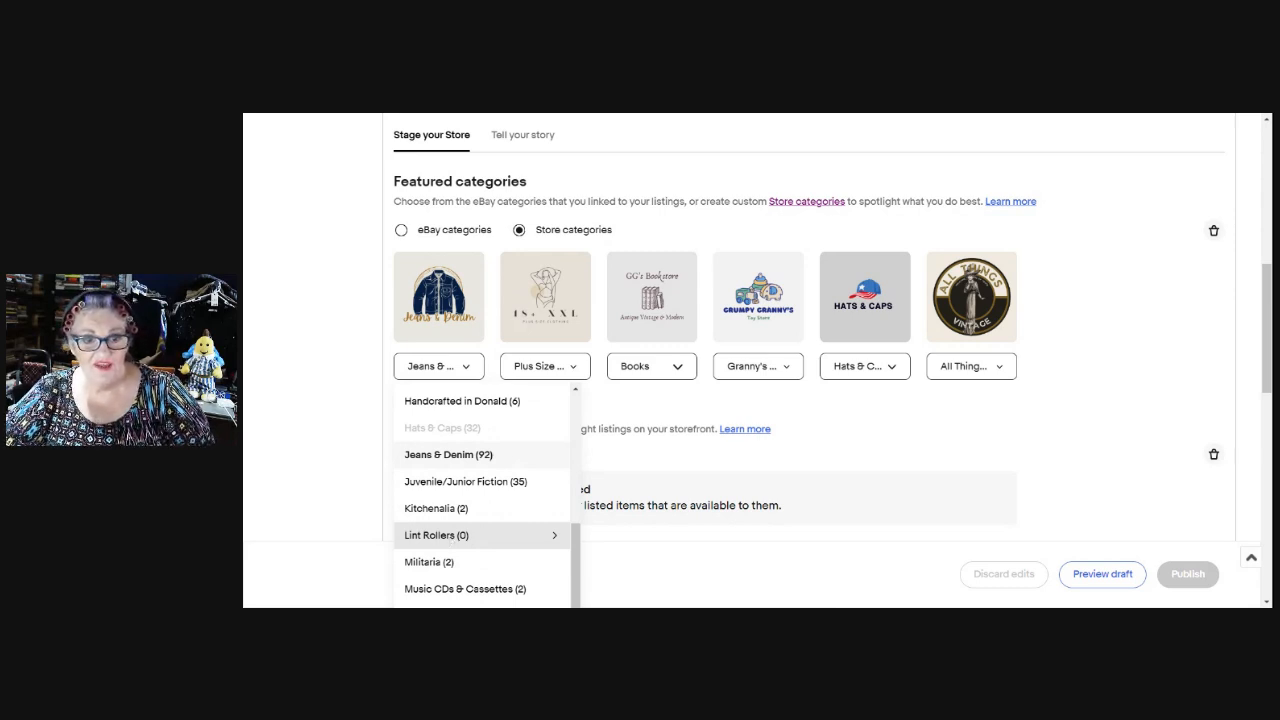
left_click(452, 370)
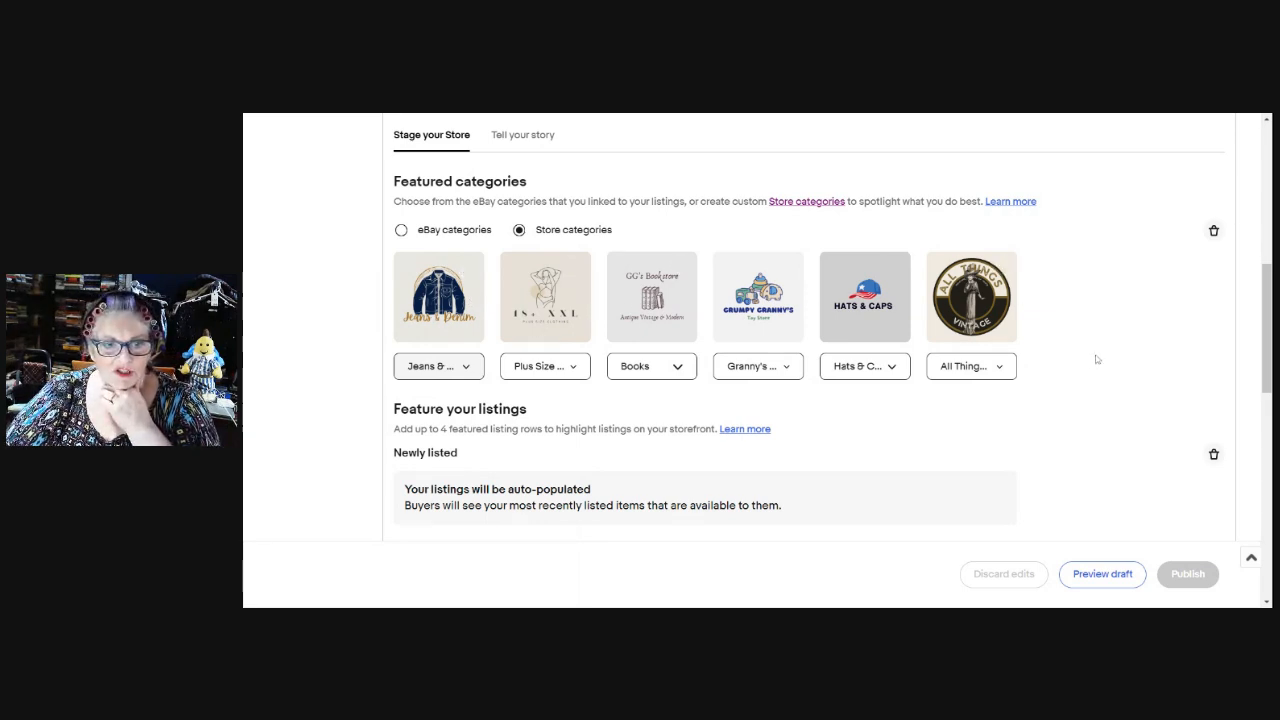
scroll(1096, 365, "down", 2)
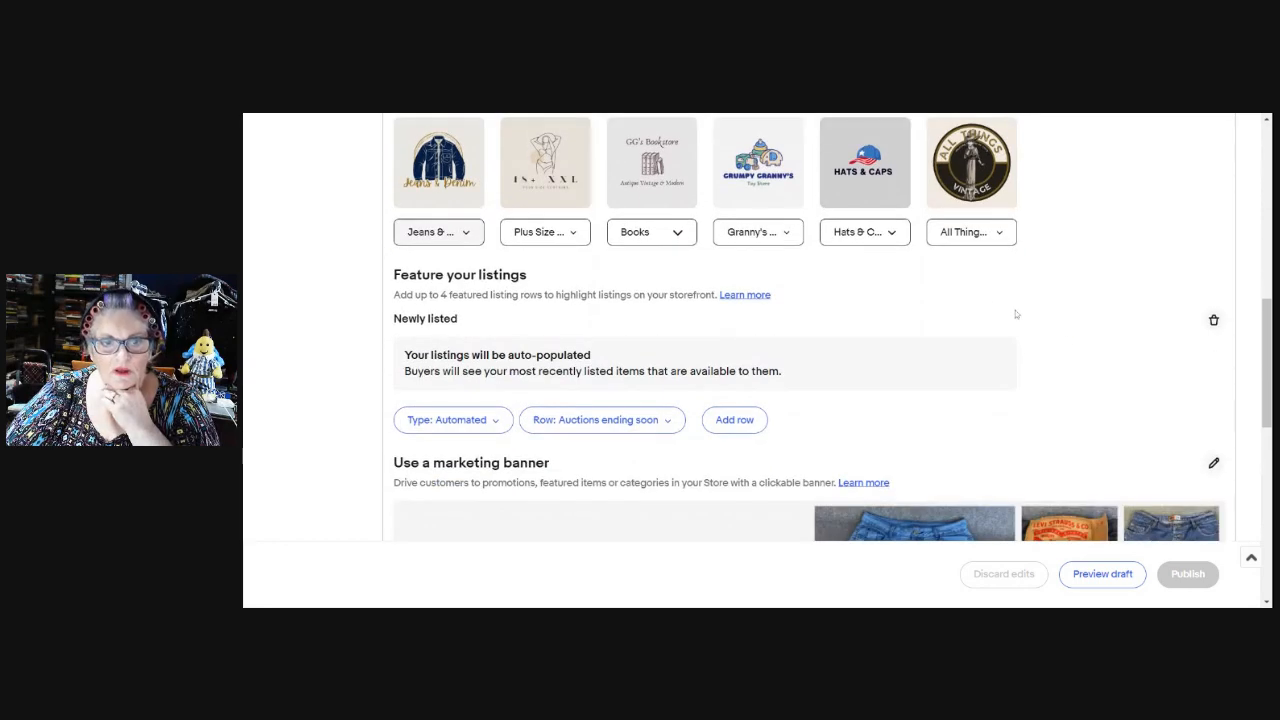
scroll(1024, 340, "up", 6)
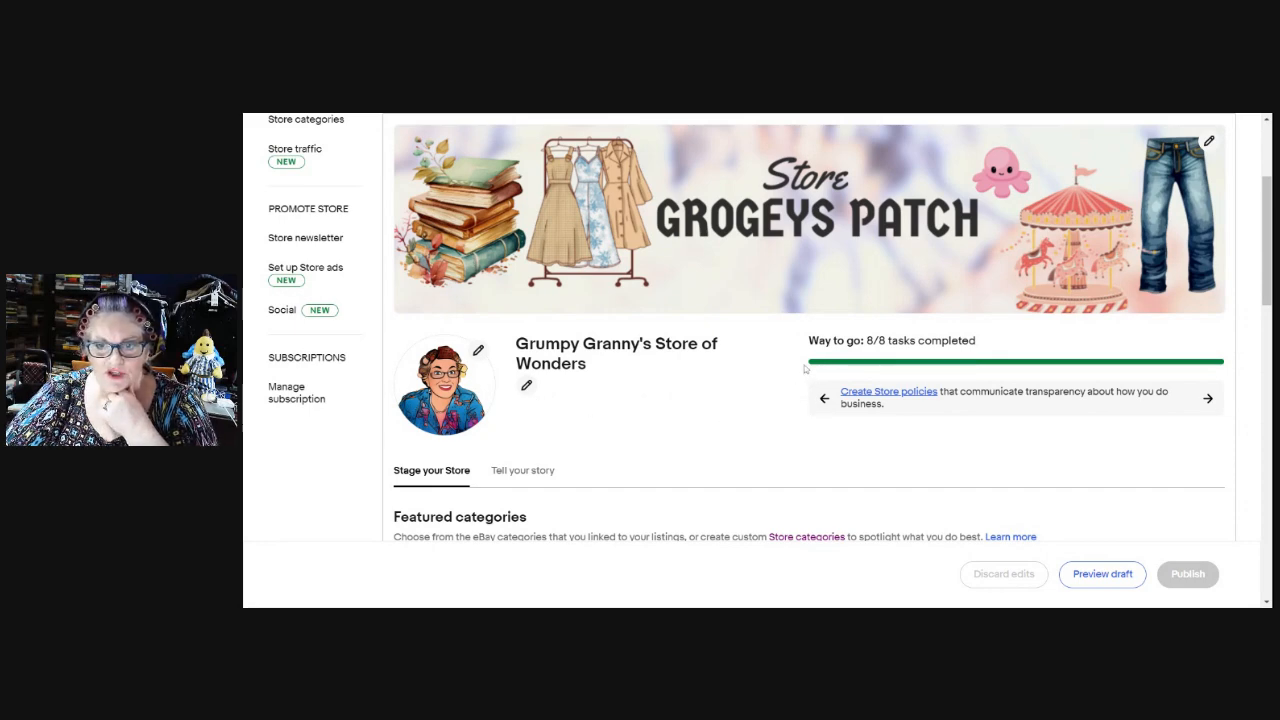
scroll(804, 368, "down", 1)
scroll(804, 368, "down", 1)
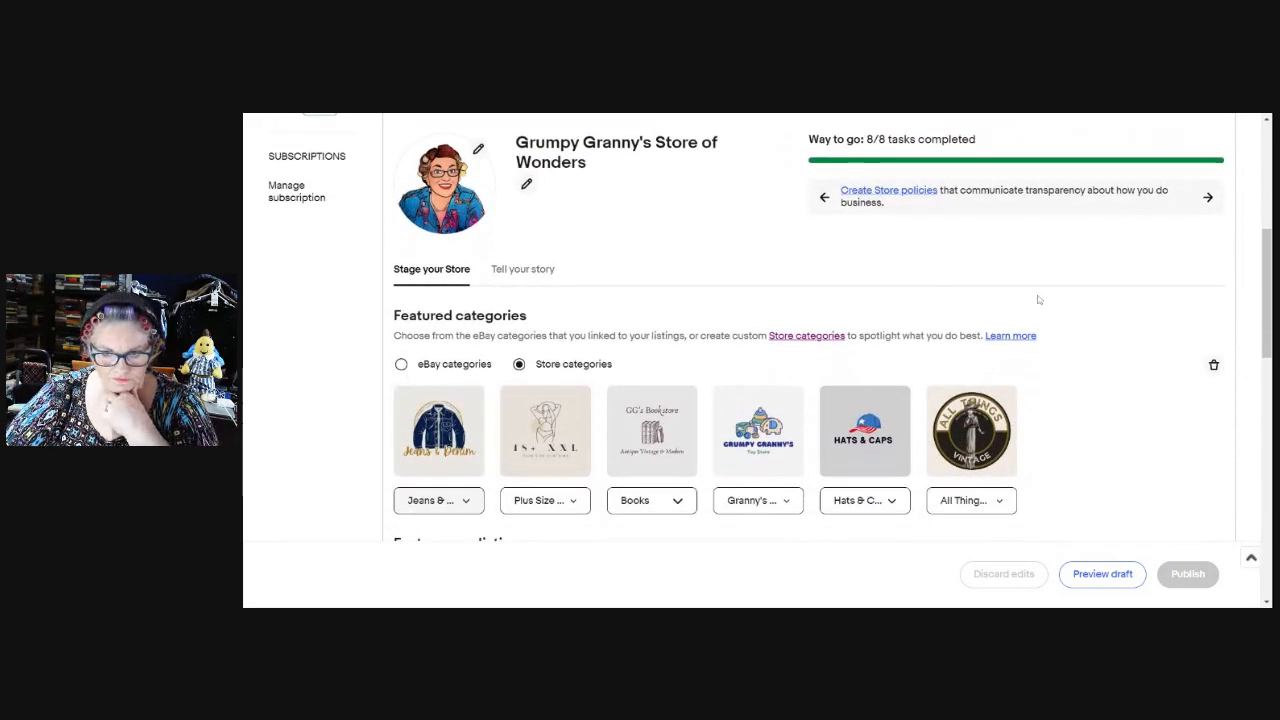
scroll(1110, 340, "down", 1)
scroll(1120, 325, "down", 2)
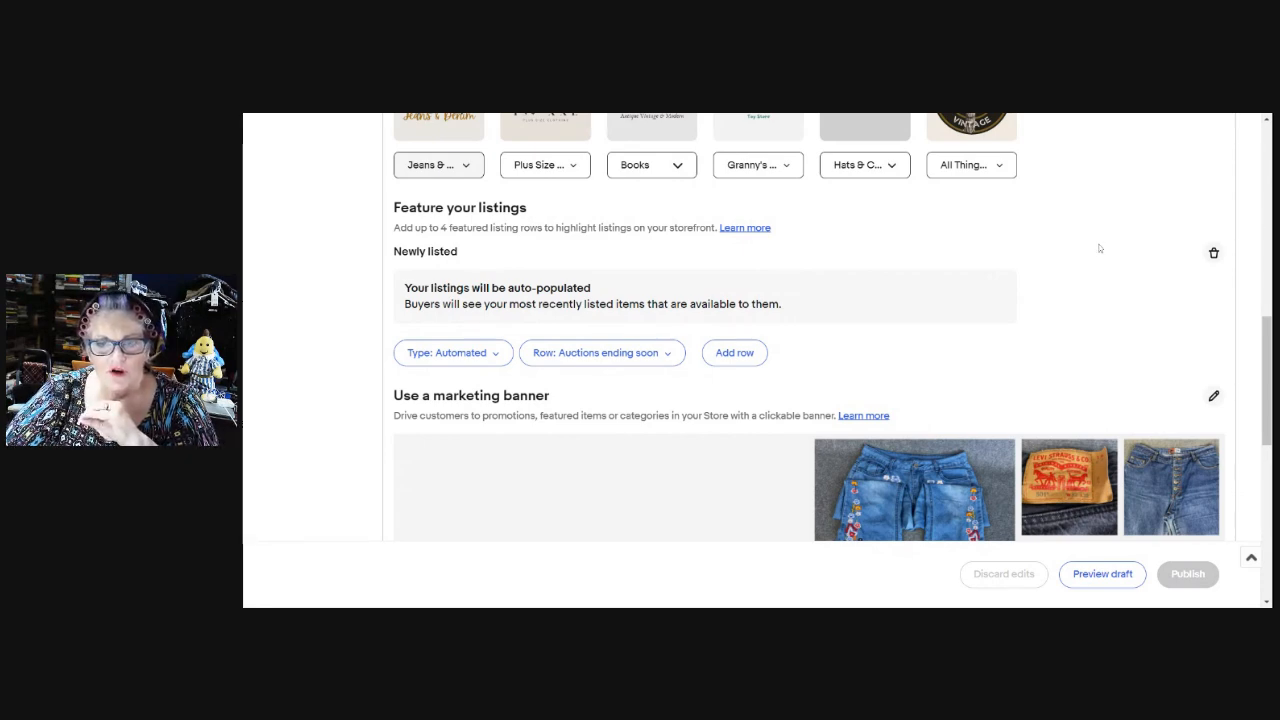
scroll(1096, 250, "up", 4)
scroll(1100, 258, "up", 4)
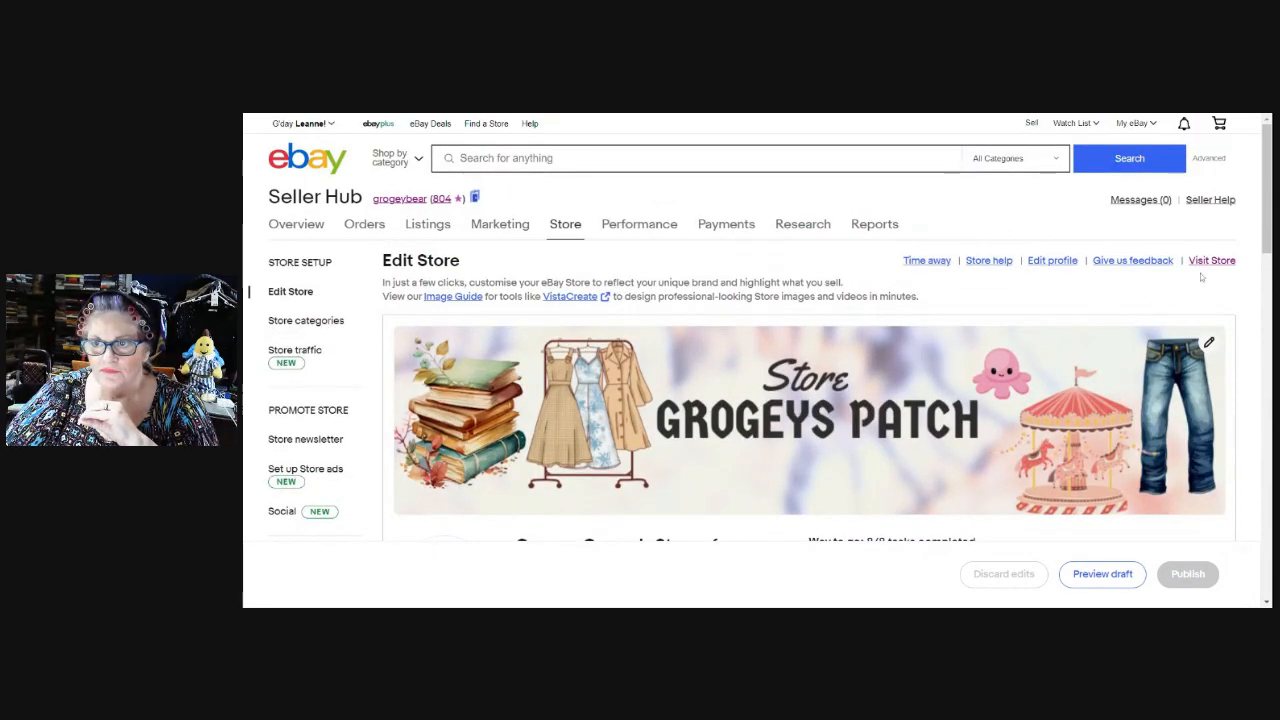
Browse the live store's Featured categories and Newly listed carousels down to the 'Gotta Love Recycled Denim' banner.
left_click(1209, 262)
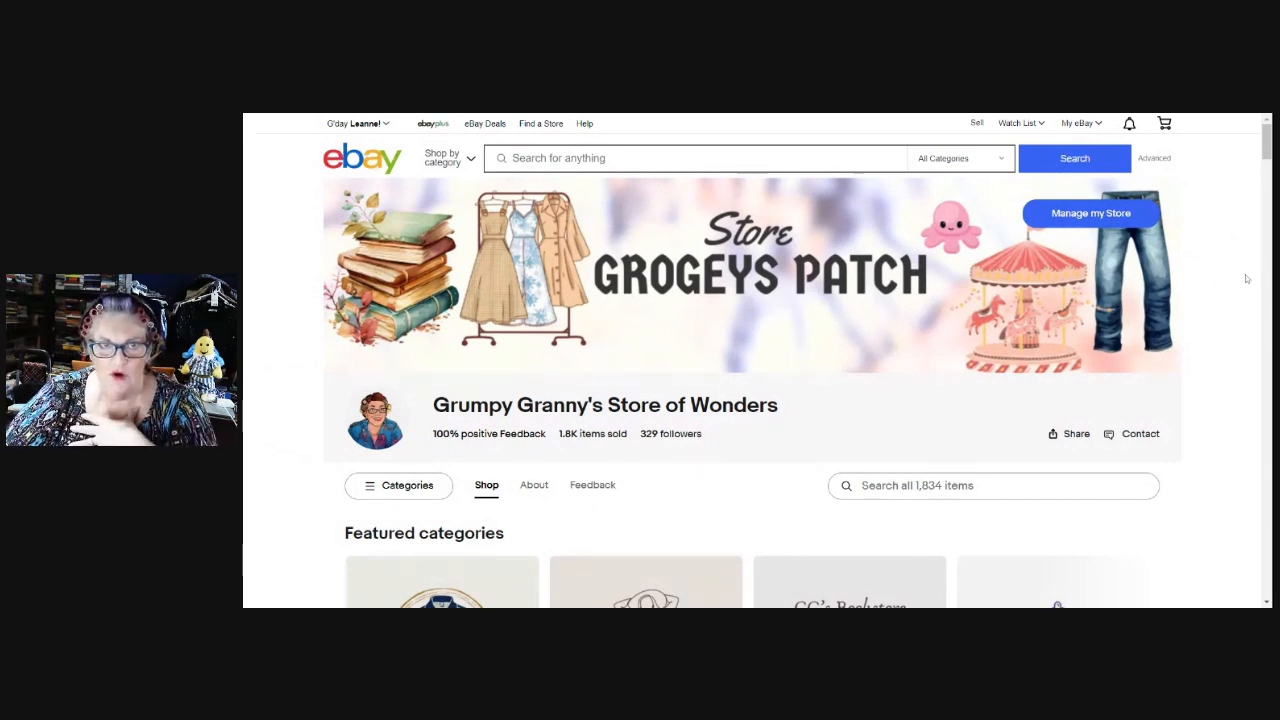
scroll(1247, 279, "down", 3)
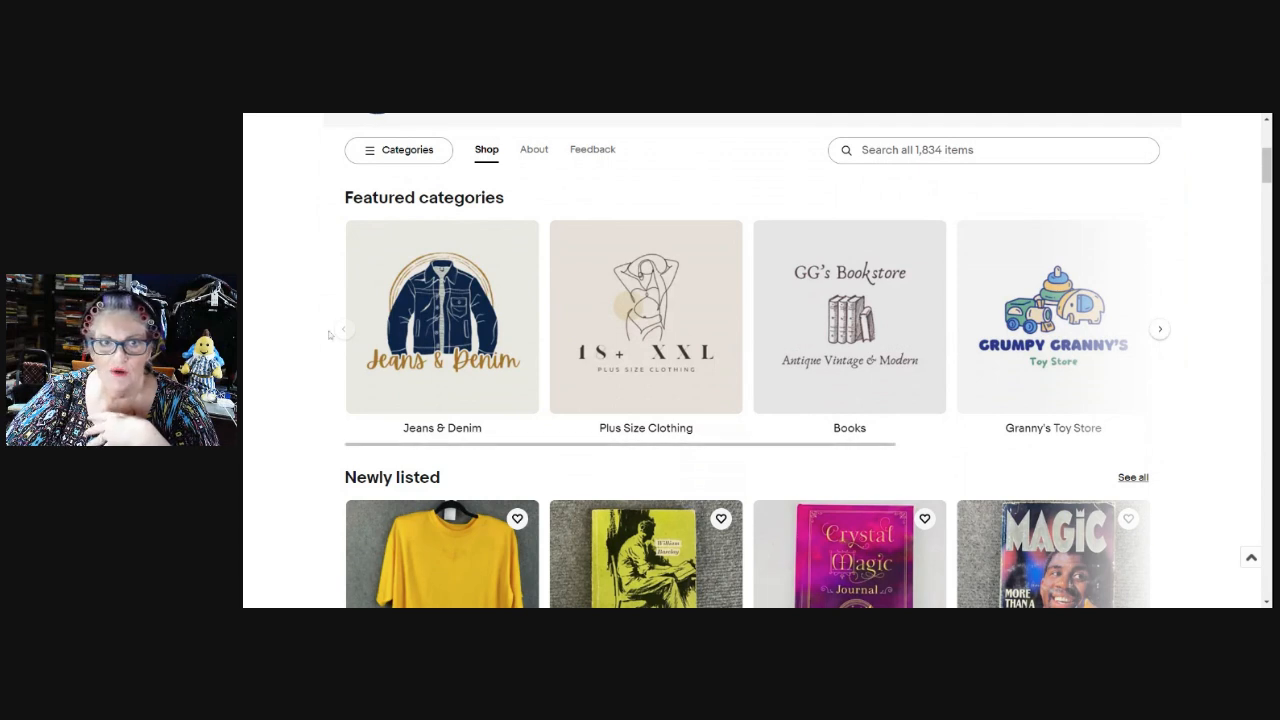
left_click(1160, 329)
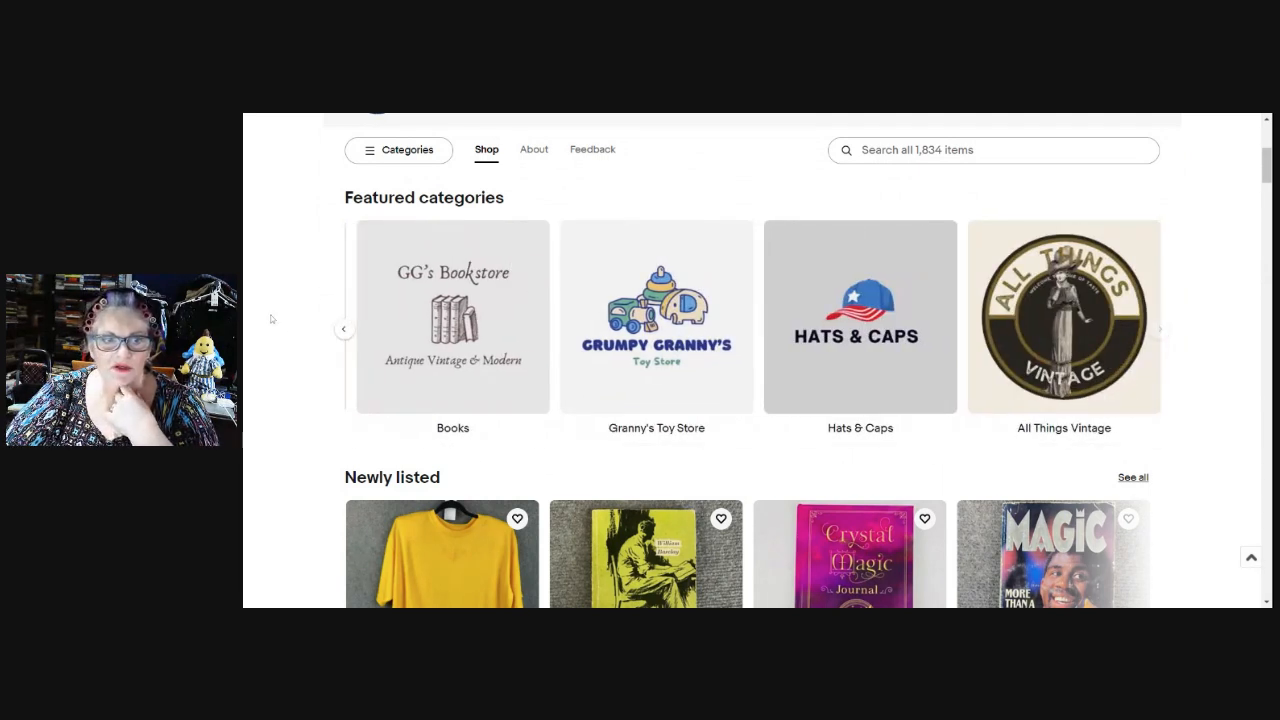
left_click(344, 331)
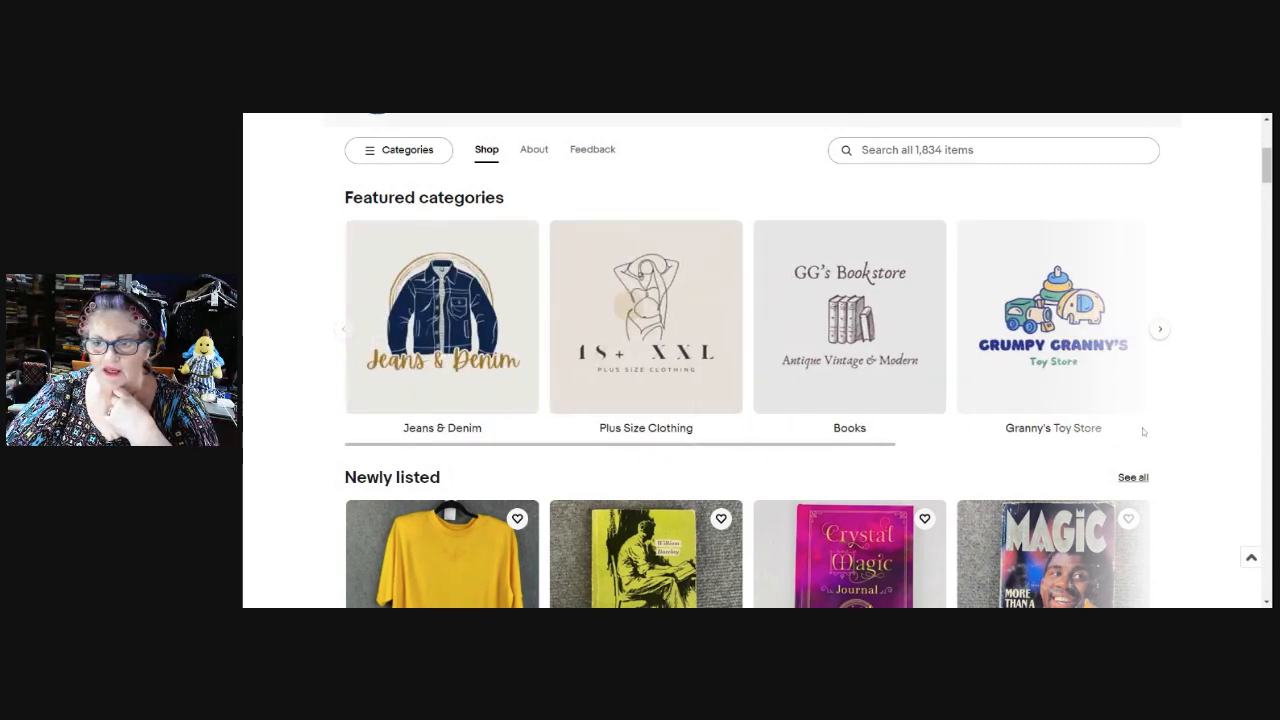
scroll(1197, 395, "down", 2)
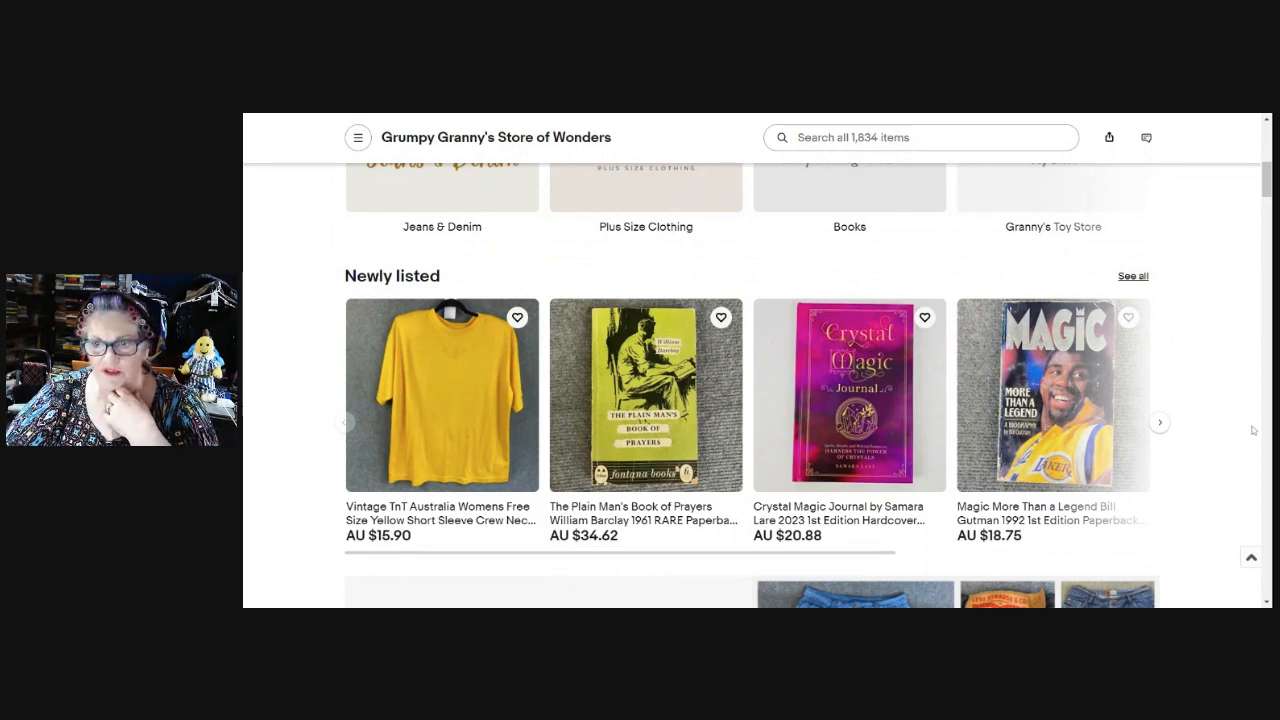
left_click(1160, 425)
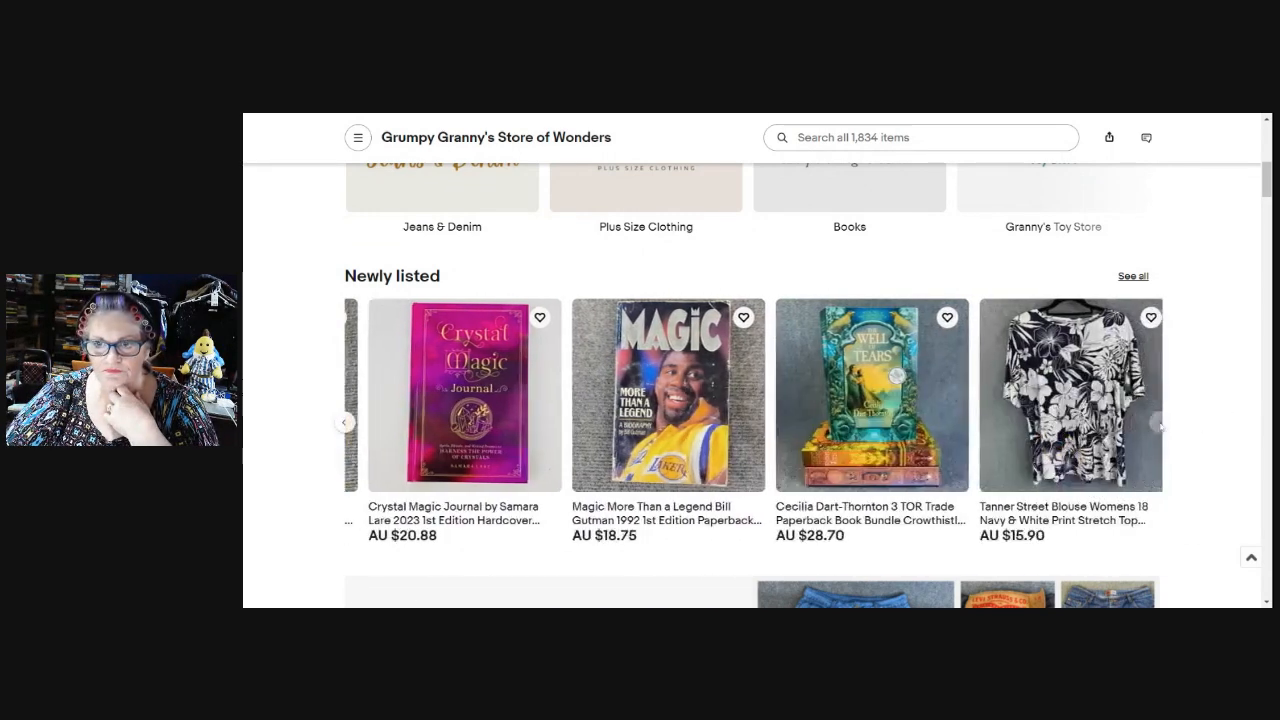
scroll(1160, 427, "down", 5)
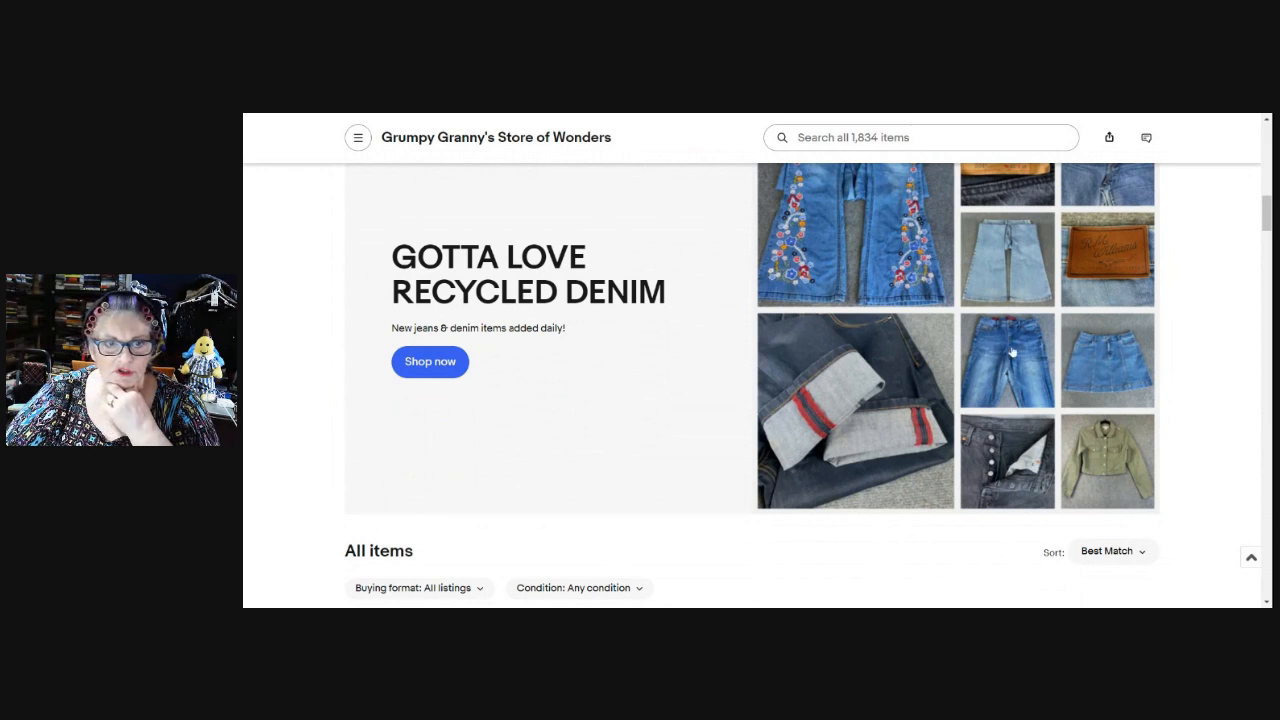
scroll(1005, 346, "up", 1)
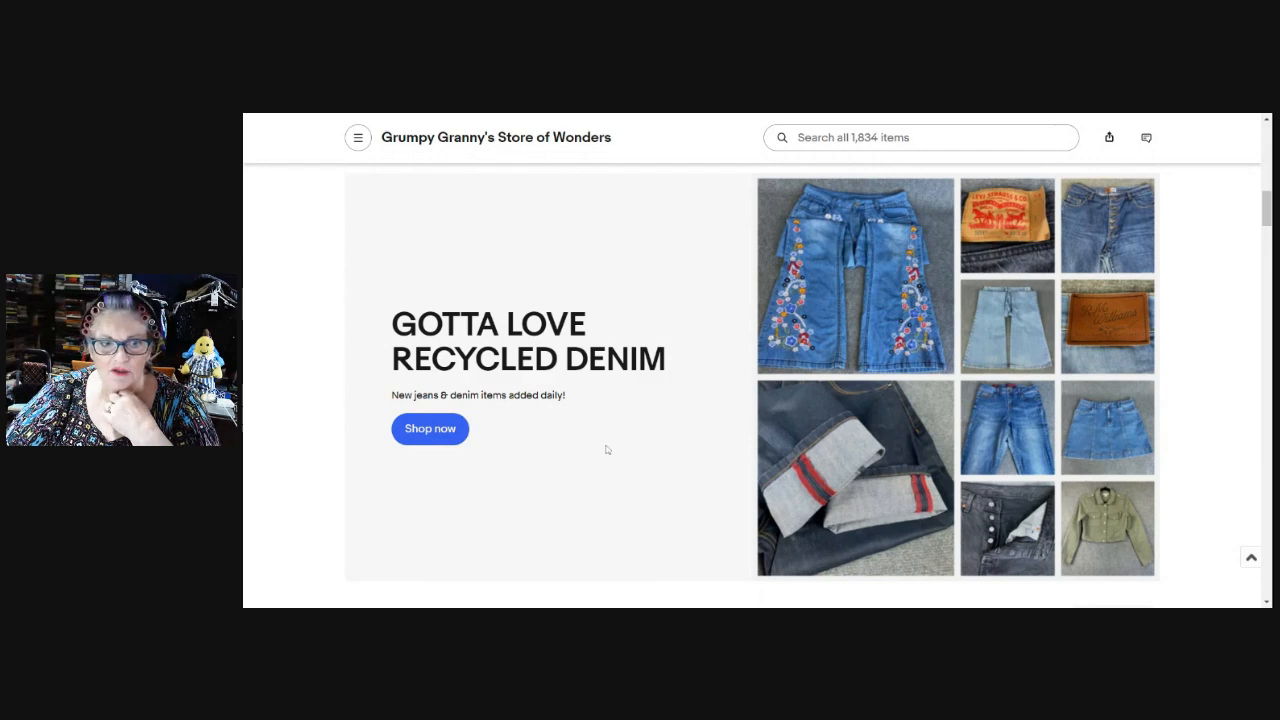
scroll(1203, 366, "down", 2)
scroll(1203, 366, "down", 1)
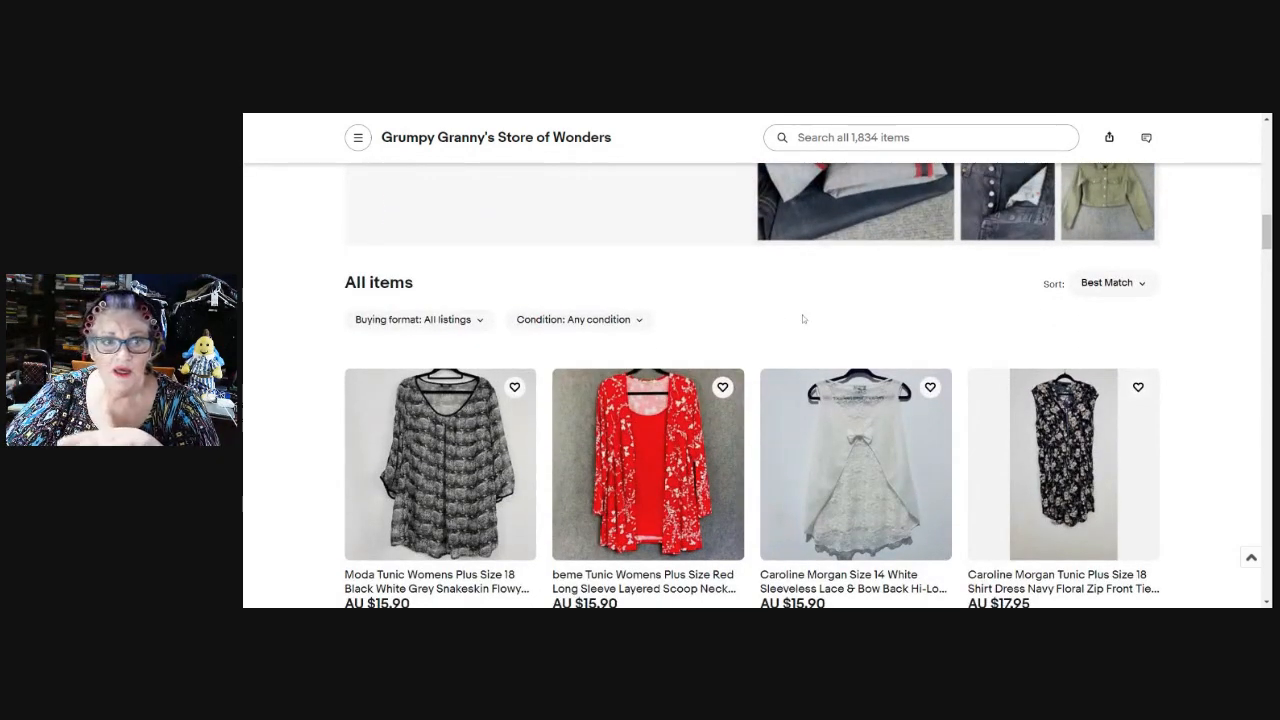
scroll(1205, 366, "down", 5)
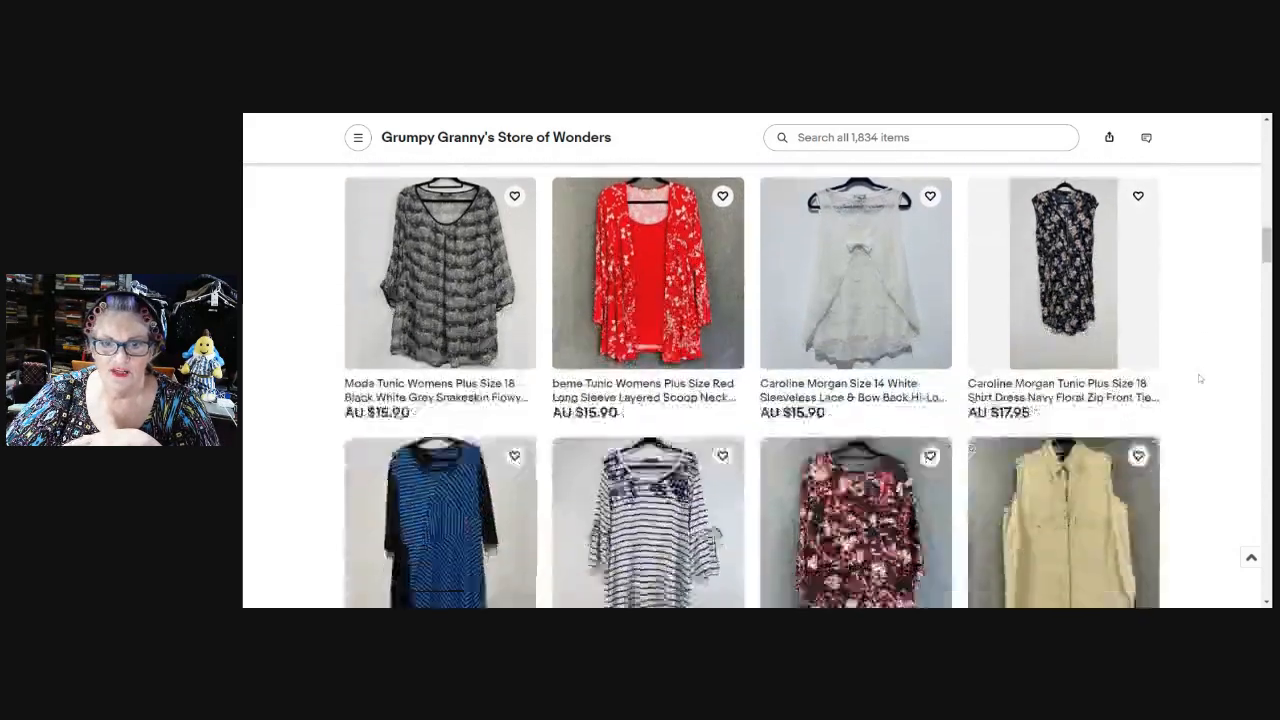
scroll(1198, 381, "down", 5)
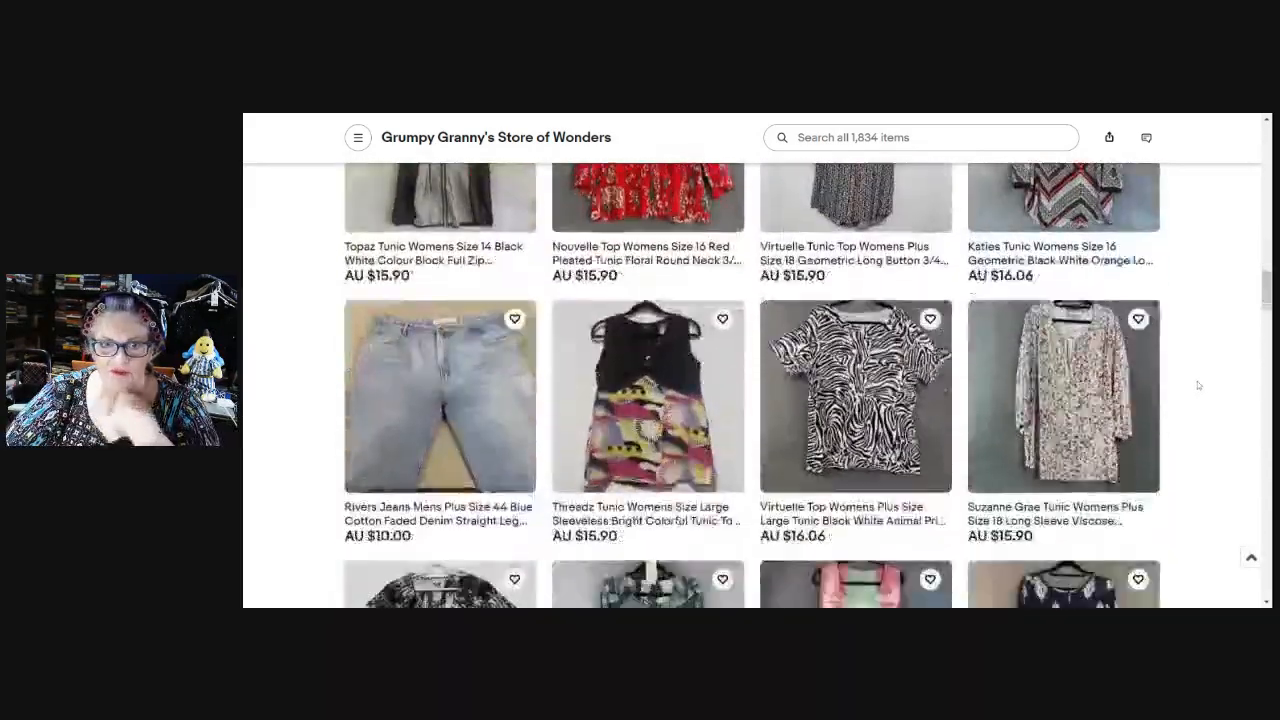
scroll(1198, 388, "down", 4)
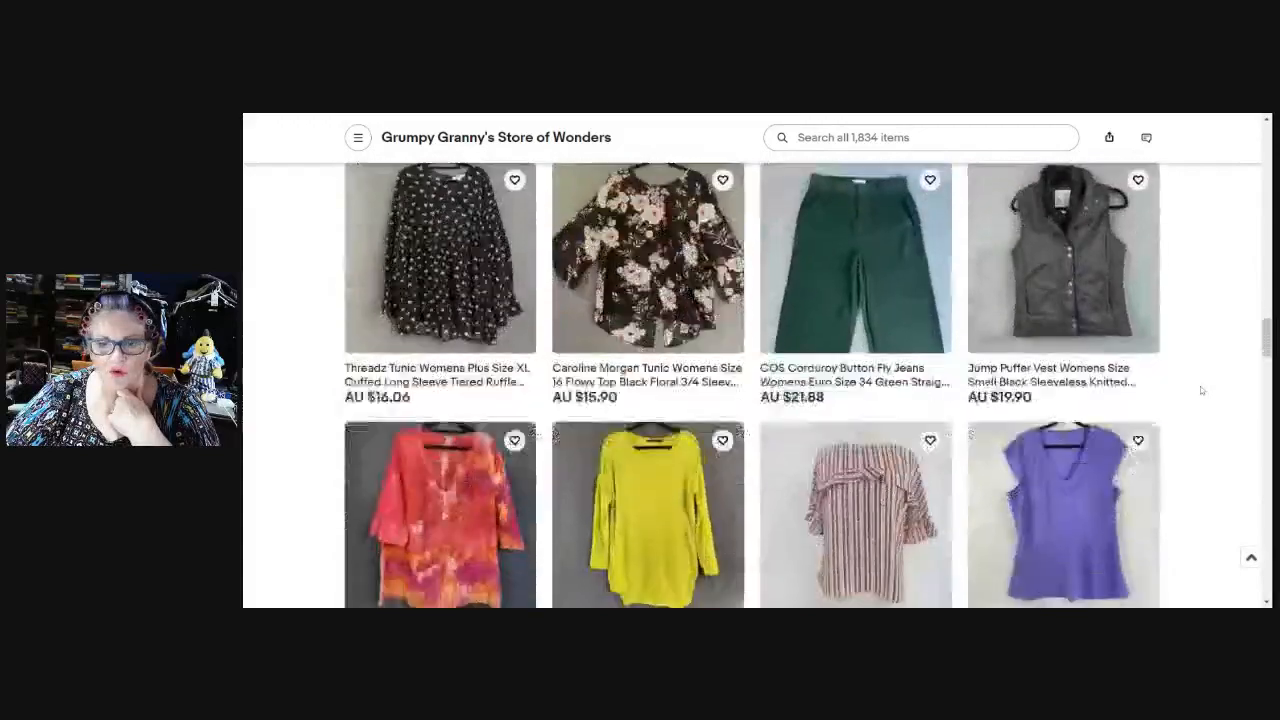
left_click(1250, 559)
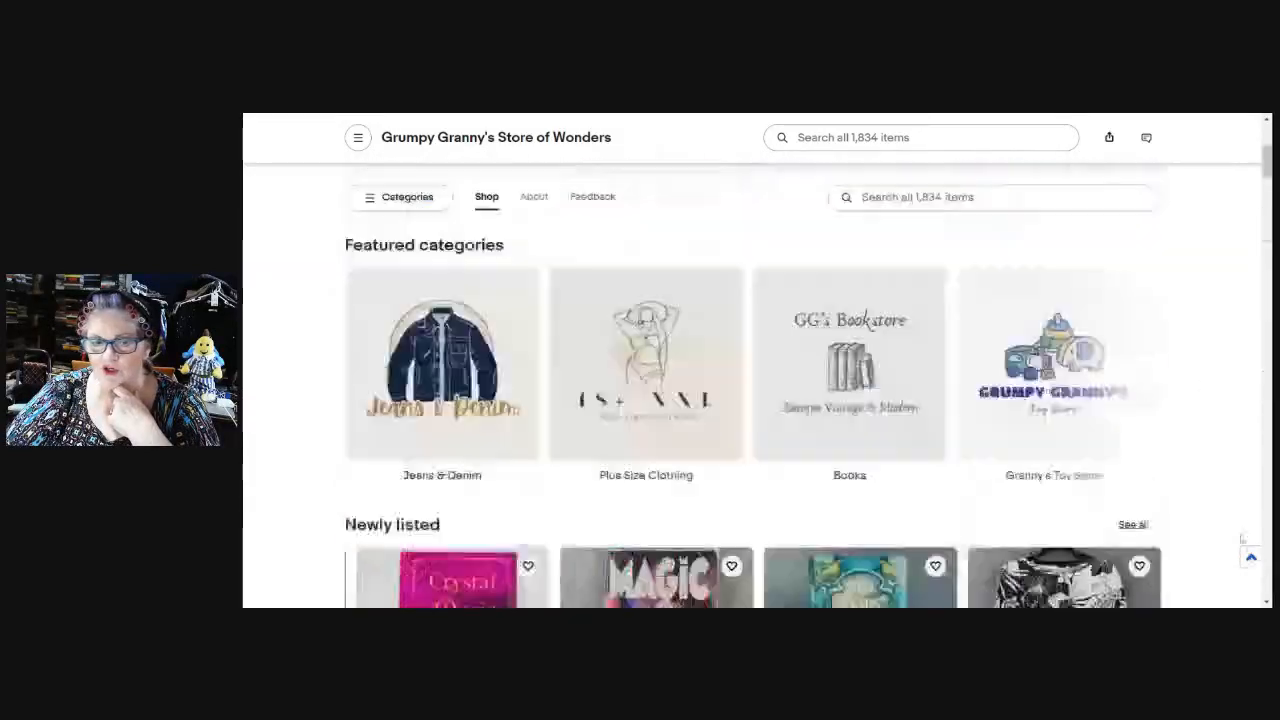
scroll(726, 334, "down", 2)
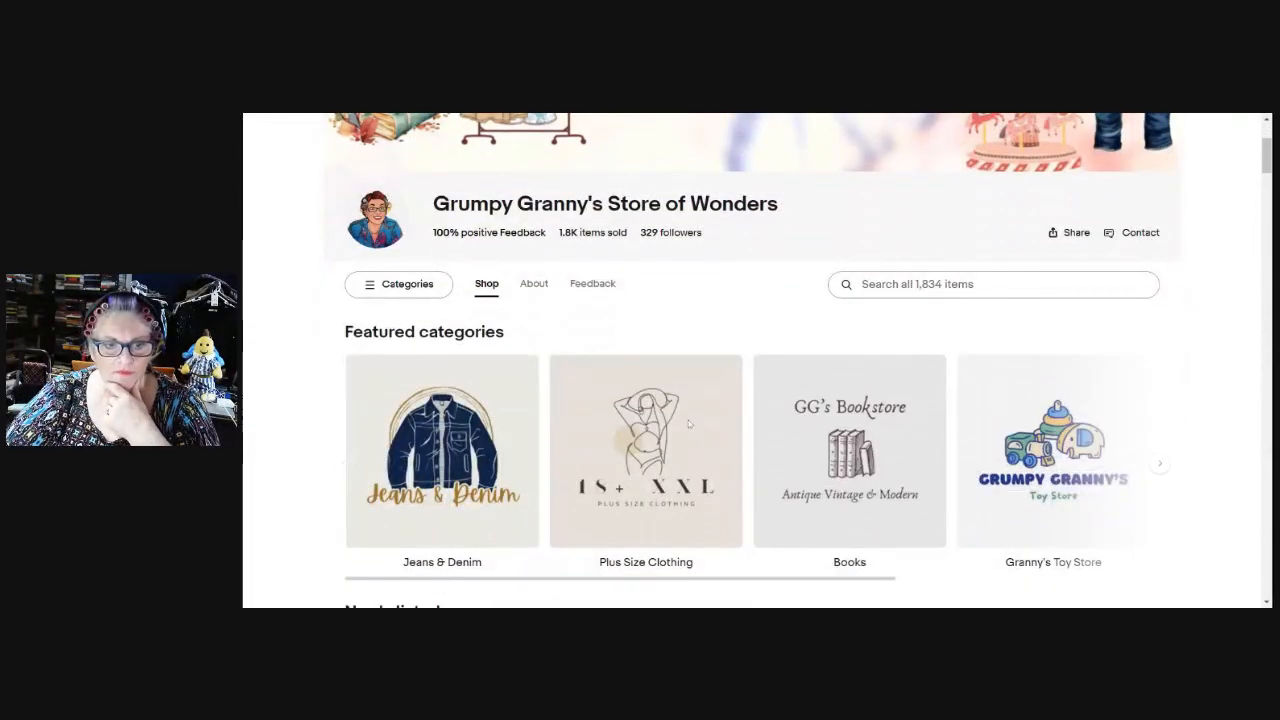
scroll(797, 340, "up", 1)
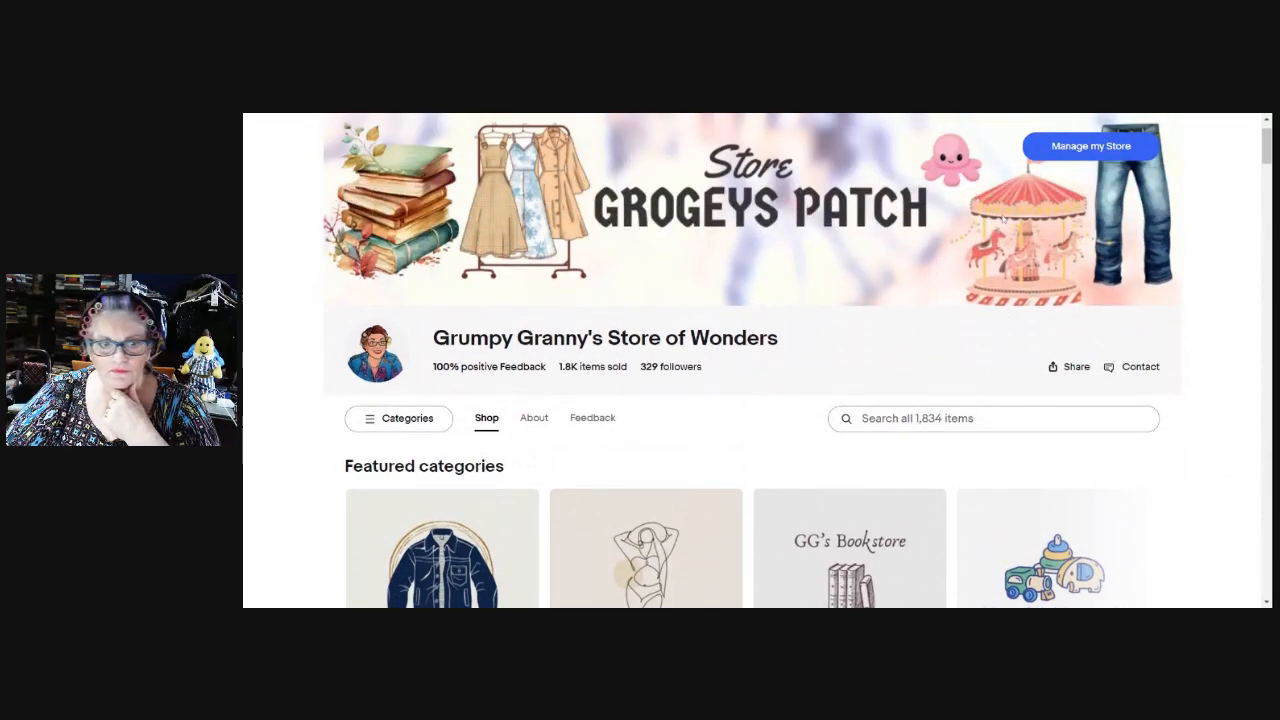
In the store editor, set the Feature your listings row Type to Manual, titled Featured items.
left_click(1087, 150)
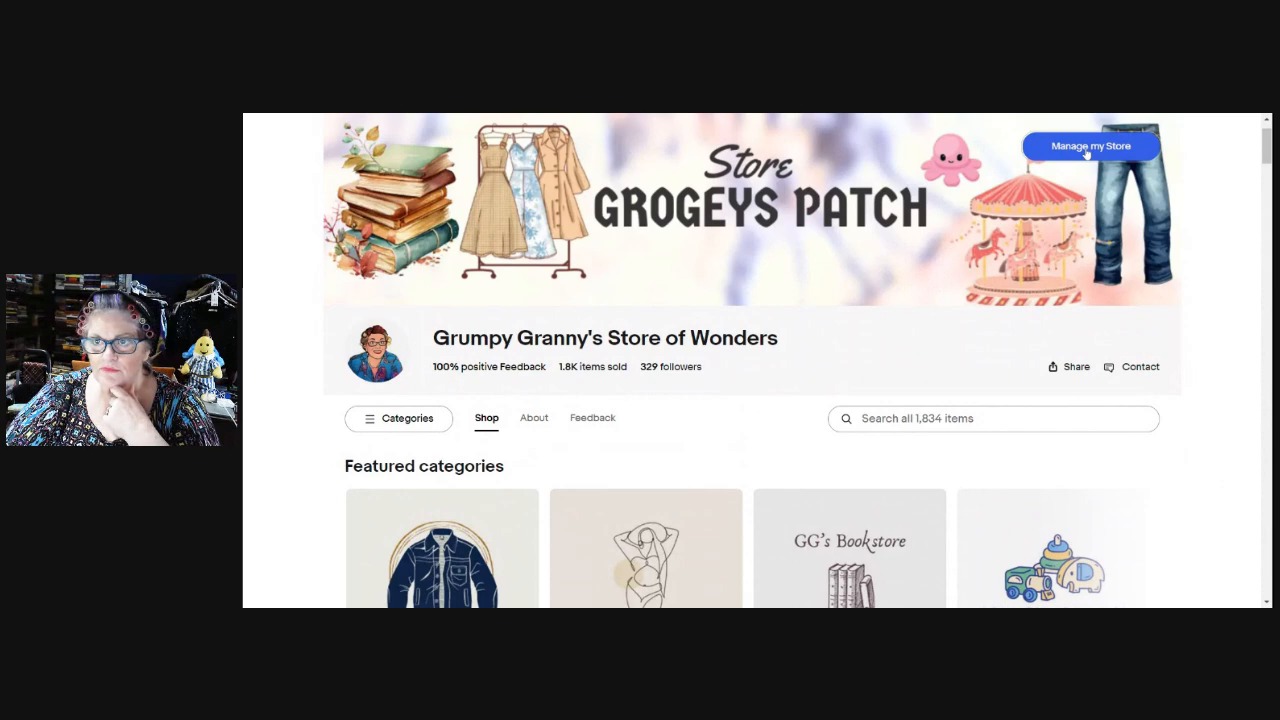
scroll(940, 250, "down", 1)
scroll(922, 268, "down", 7)
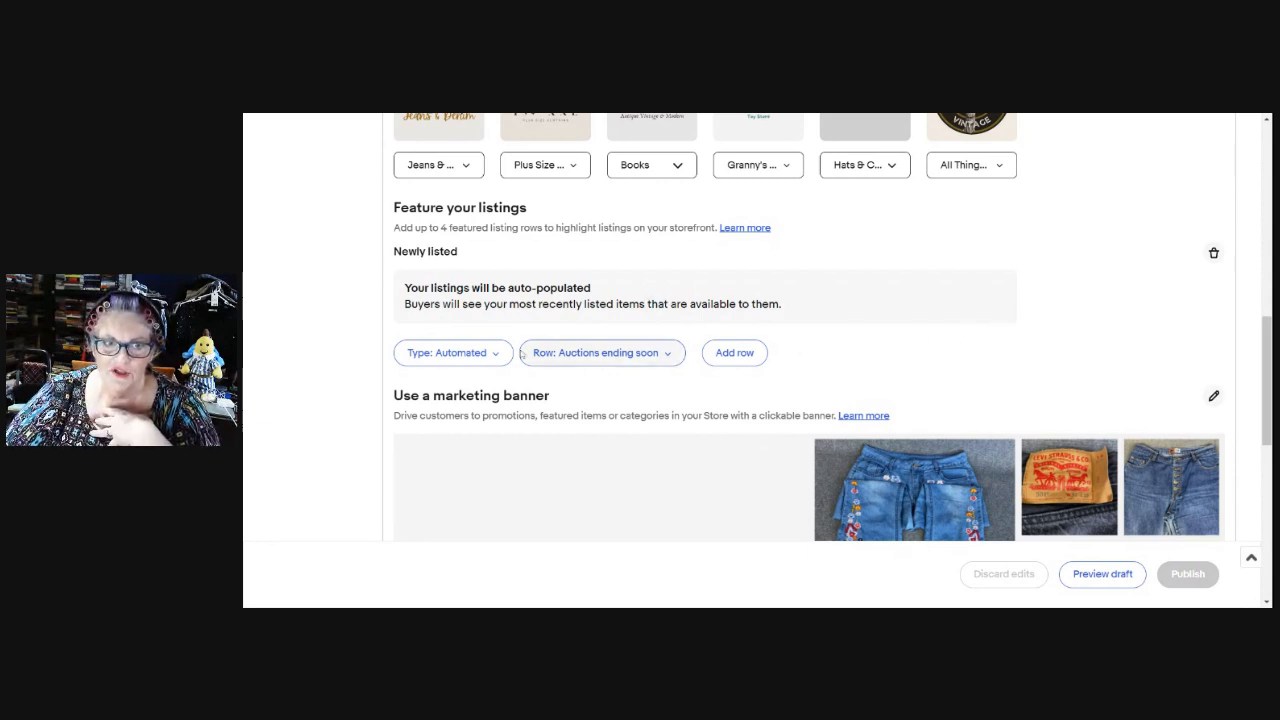
left_click(495, 357)
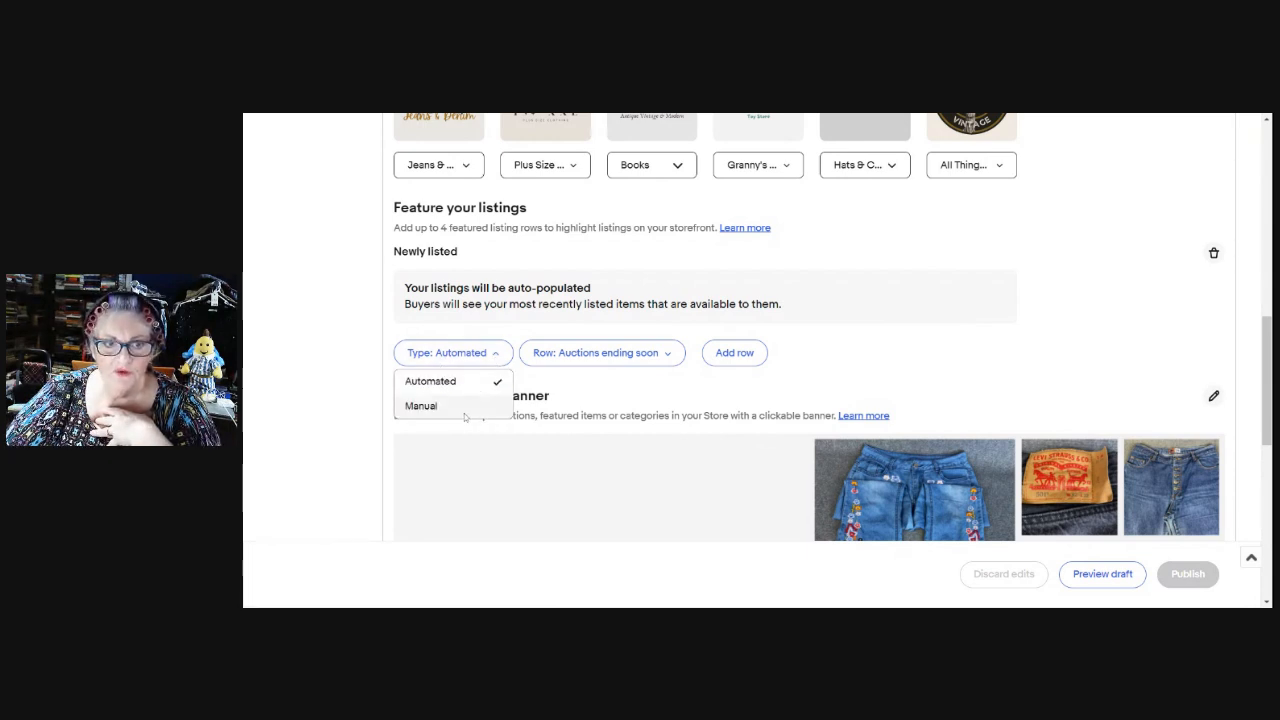
left_click(659, 402)
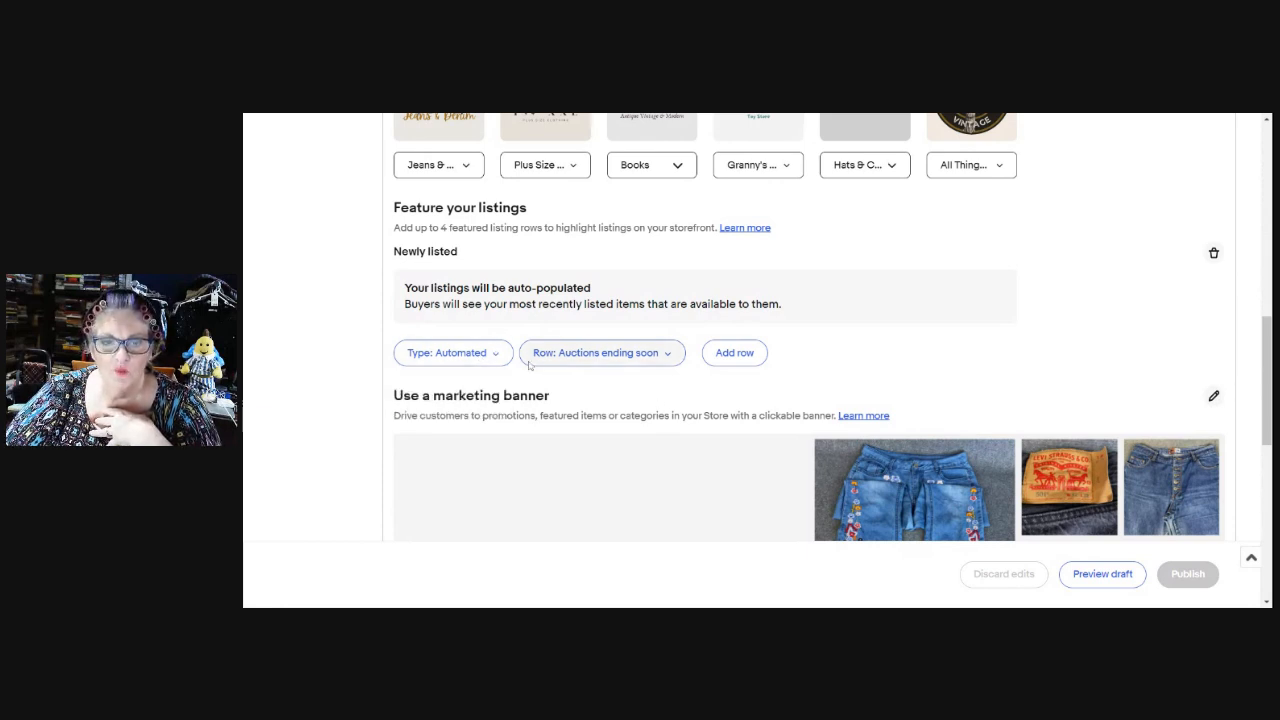
left_click(670, 362)
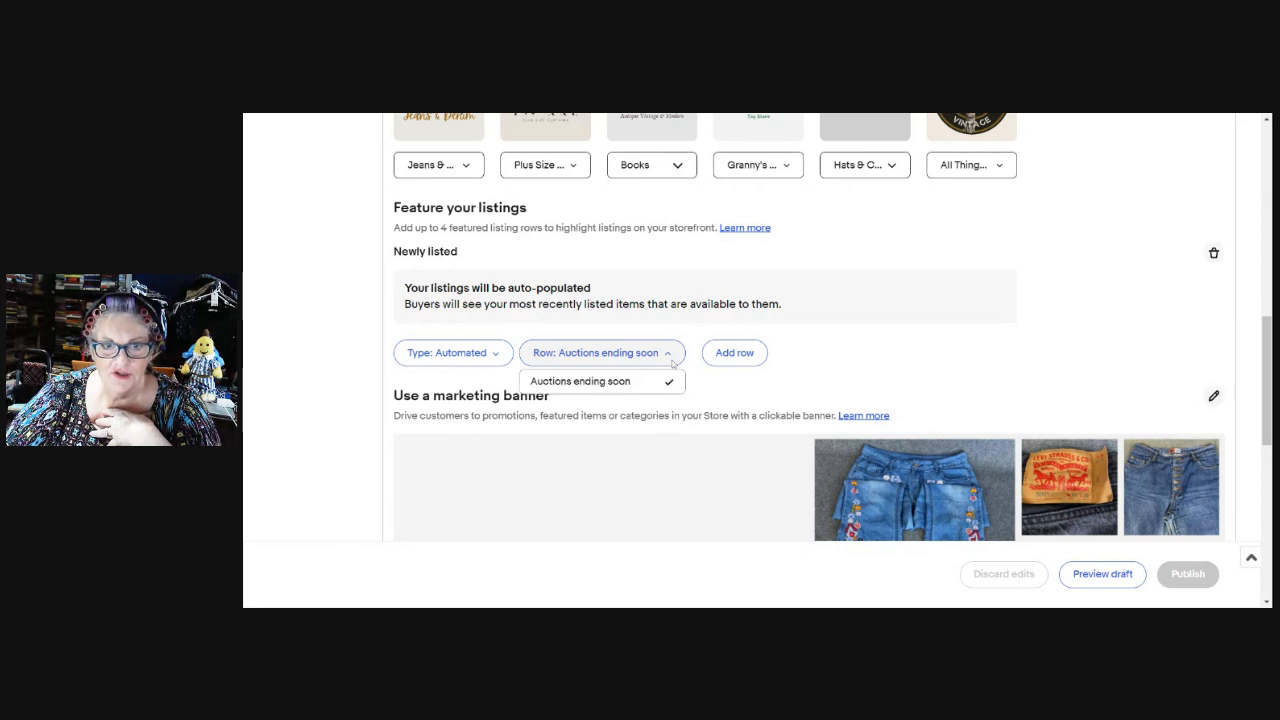
left_click(828, 346)
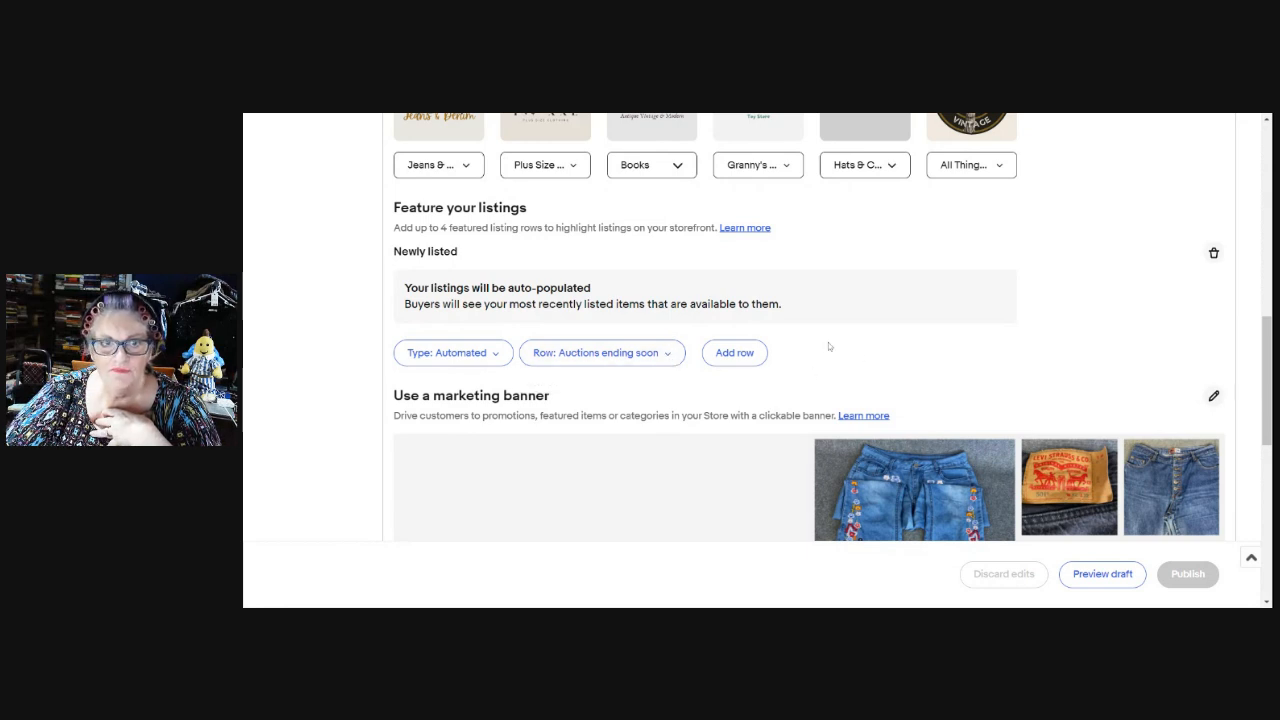
left_click(485, 356)
left_click(469, 408)
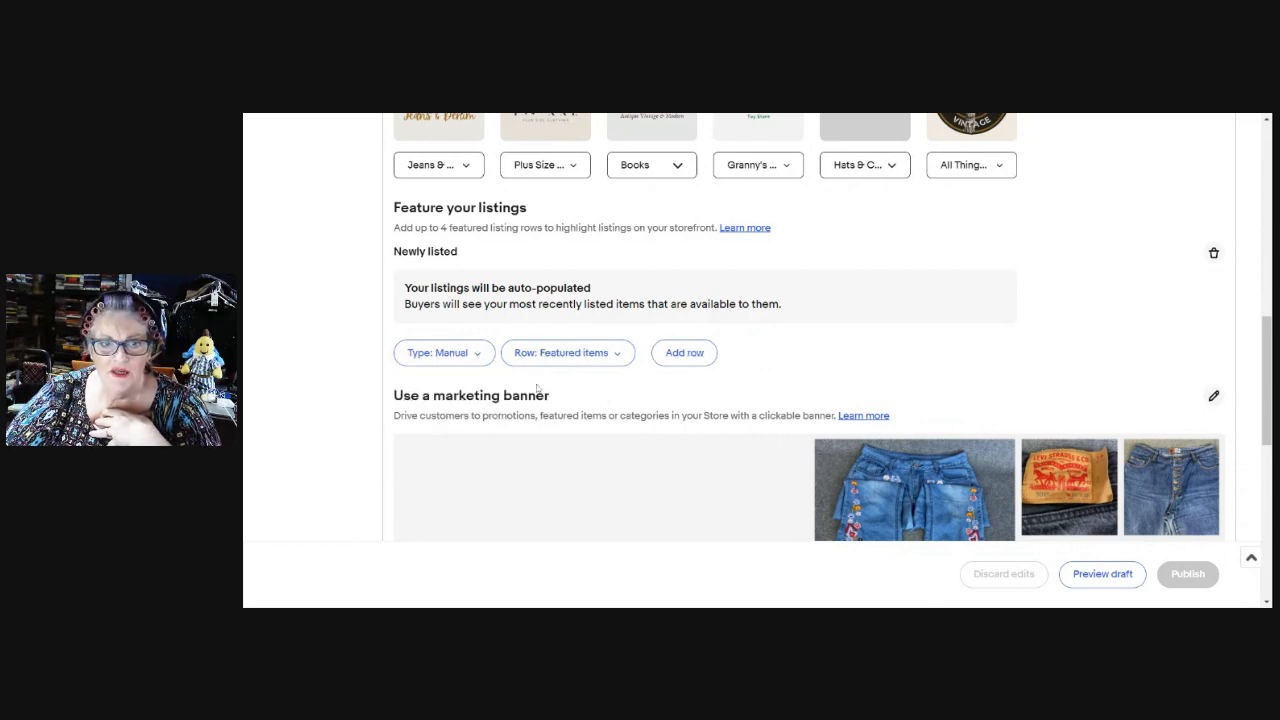
Keep Featured items as the row title and add the six-slot row below Newly listed.
left_click(619, 362)
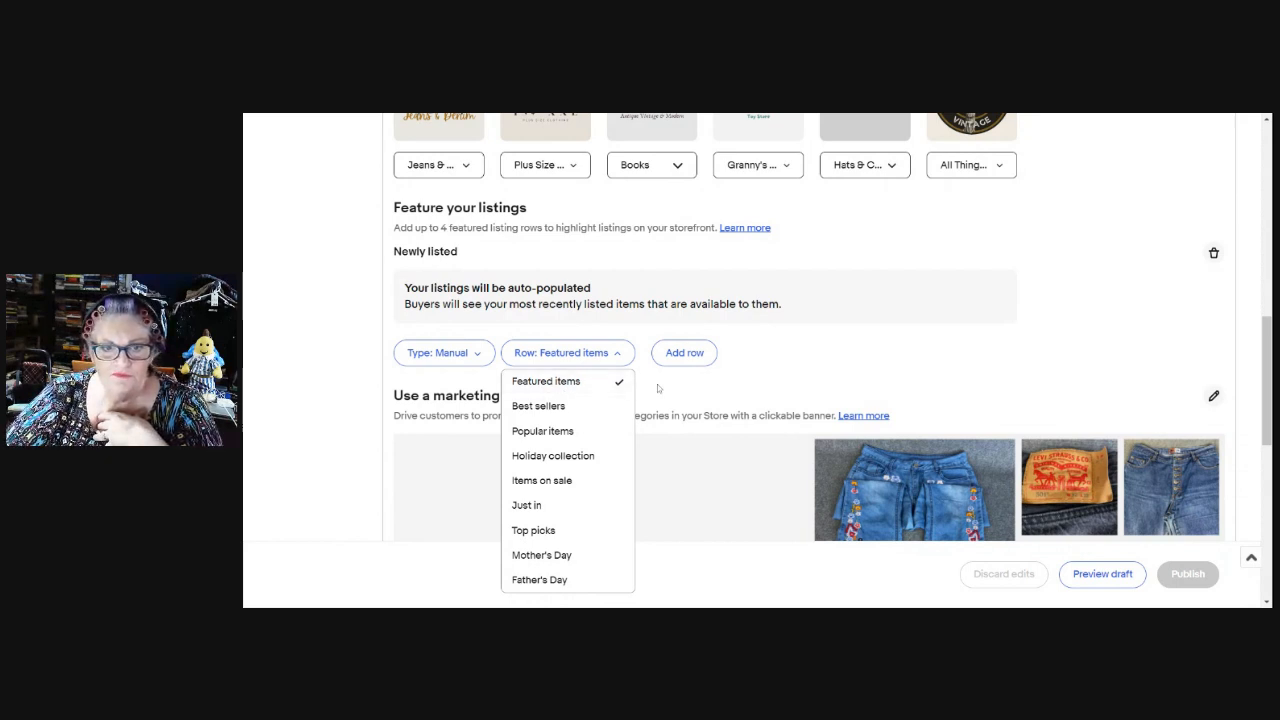
left_click(660, 389)
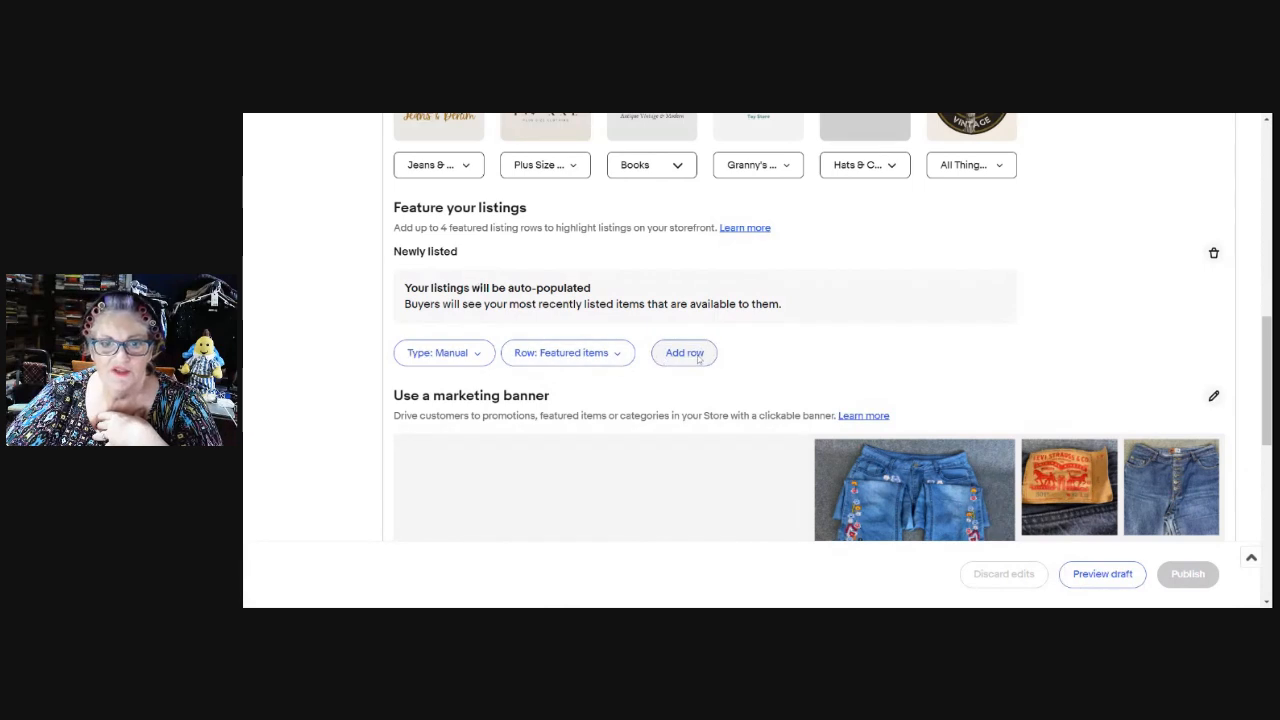
left_click(697, 356)
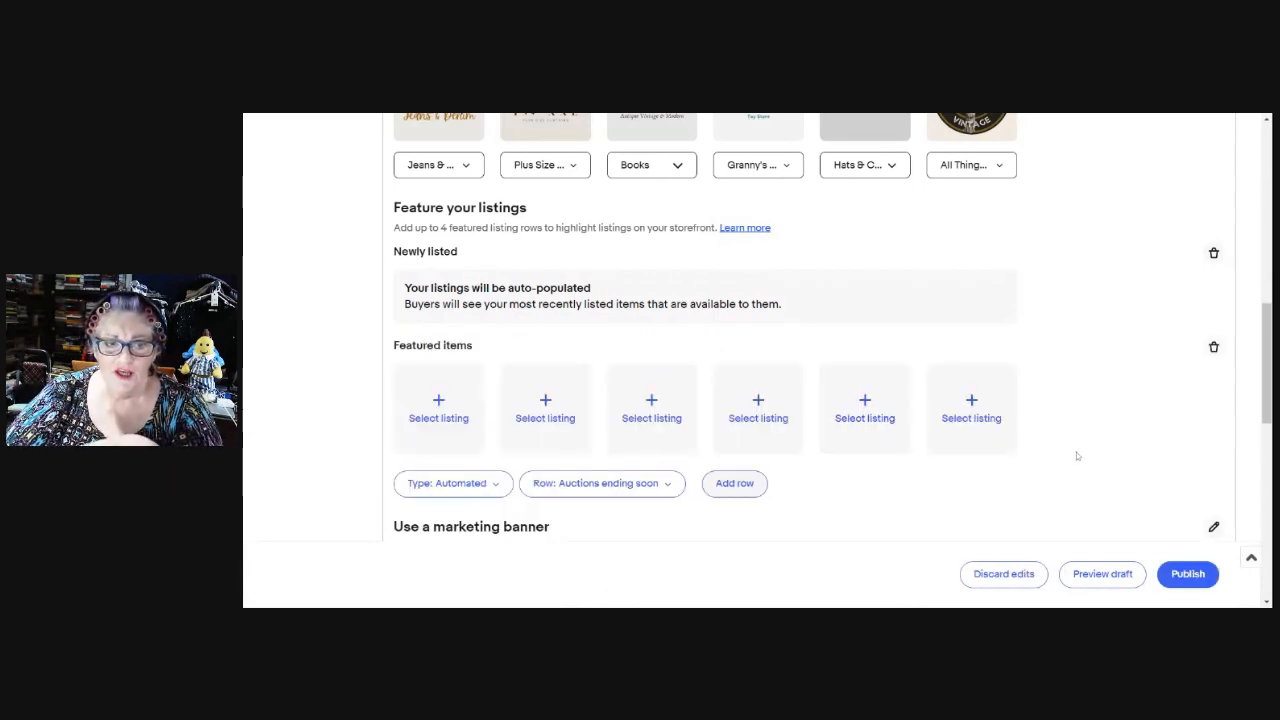
Fill the first two Featured items slots with Dragon in the Mist and the blue illustrated book.
left_click(440, 405)
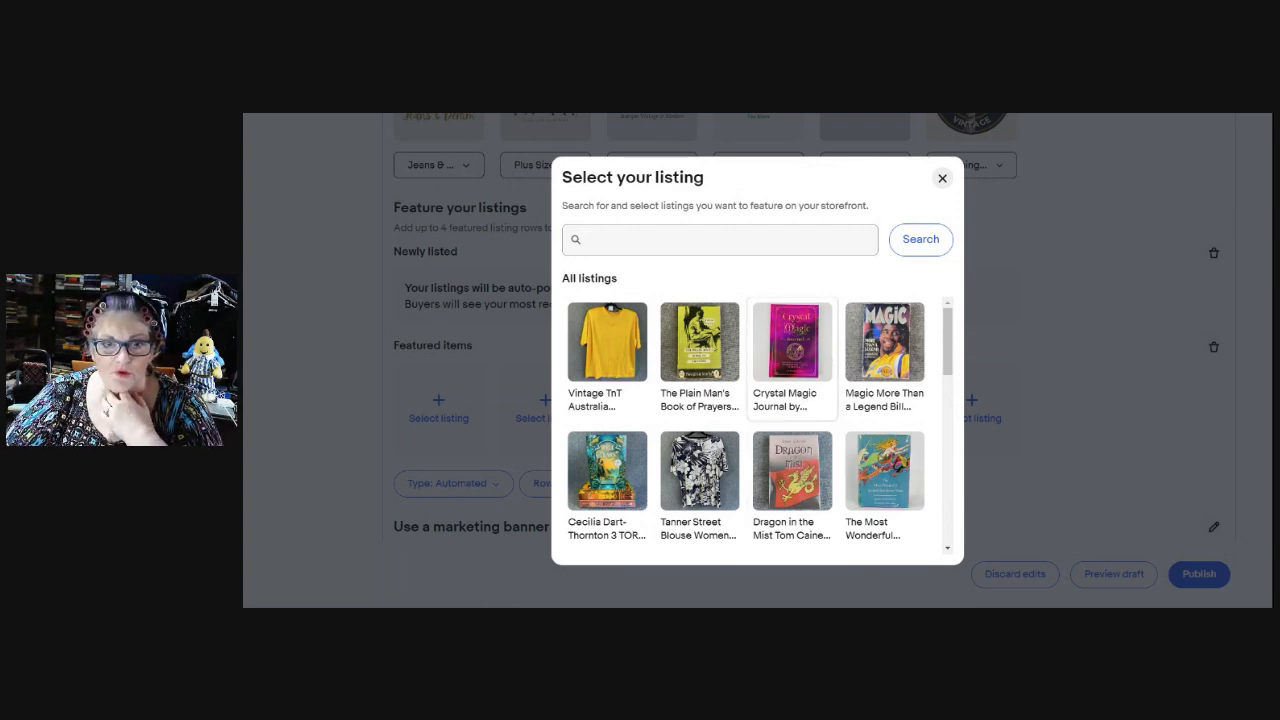
left_click(791, 470)
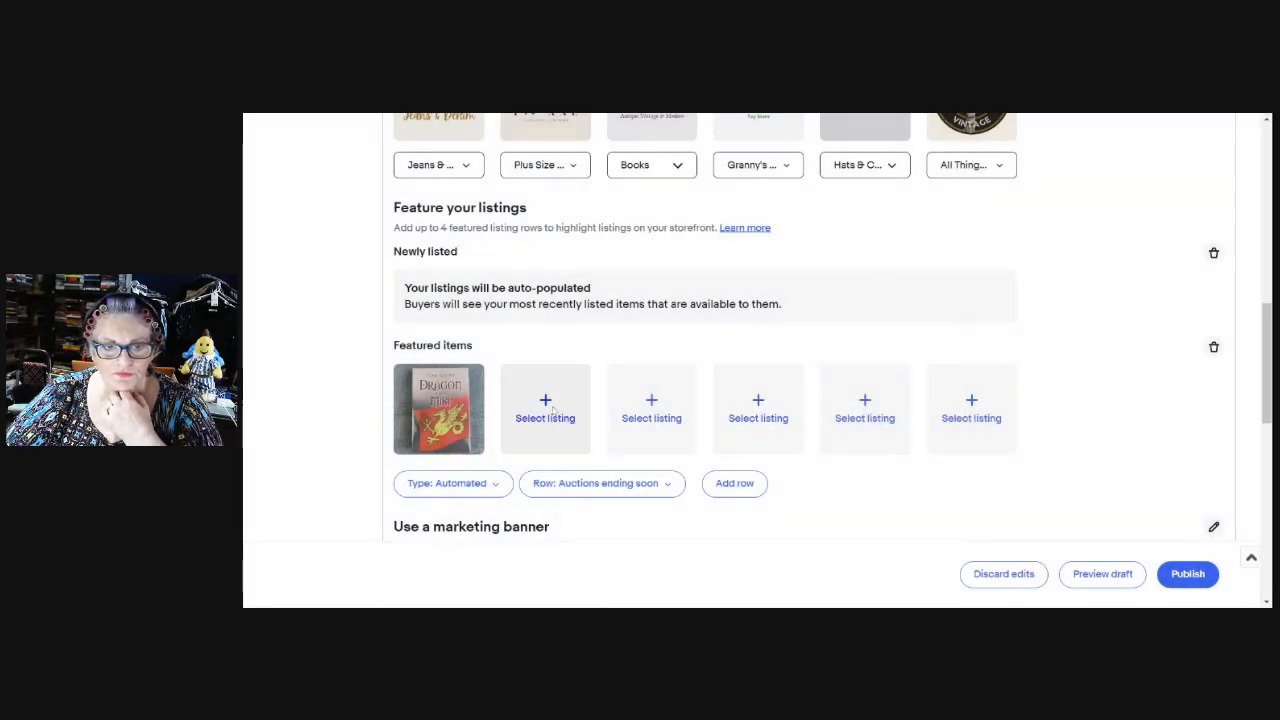
left_click(560, 410)
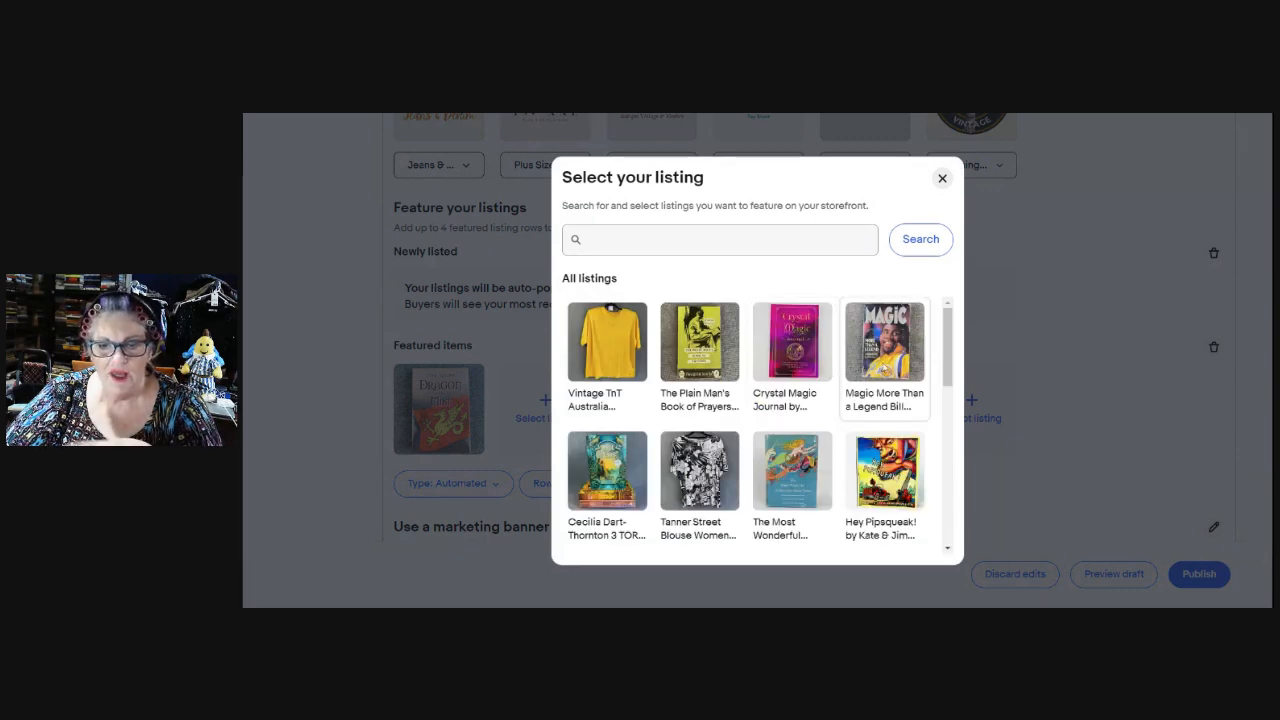
scroll(868, 400, "down", 1)
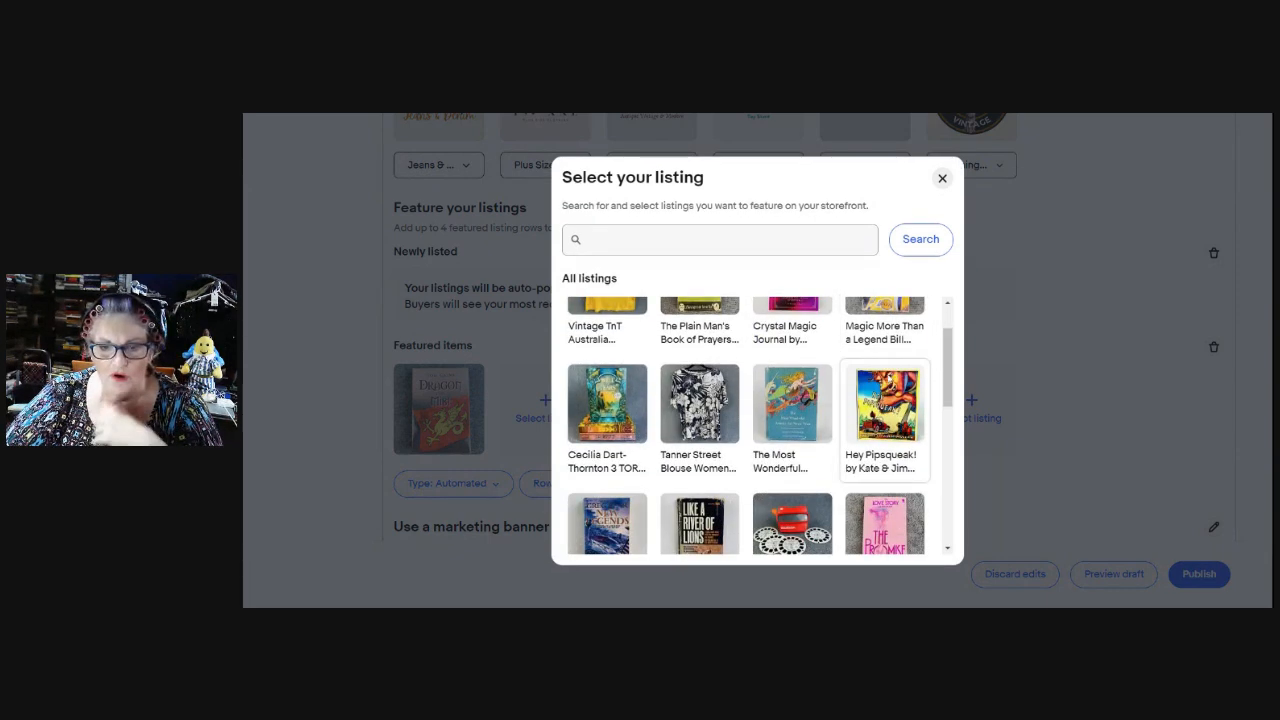
left_click(799, 420)
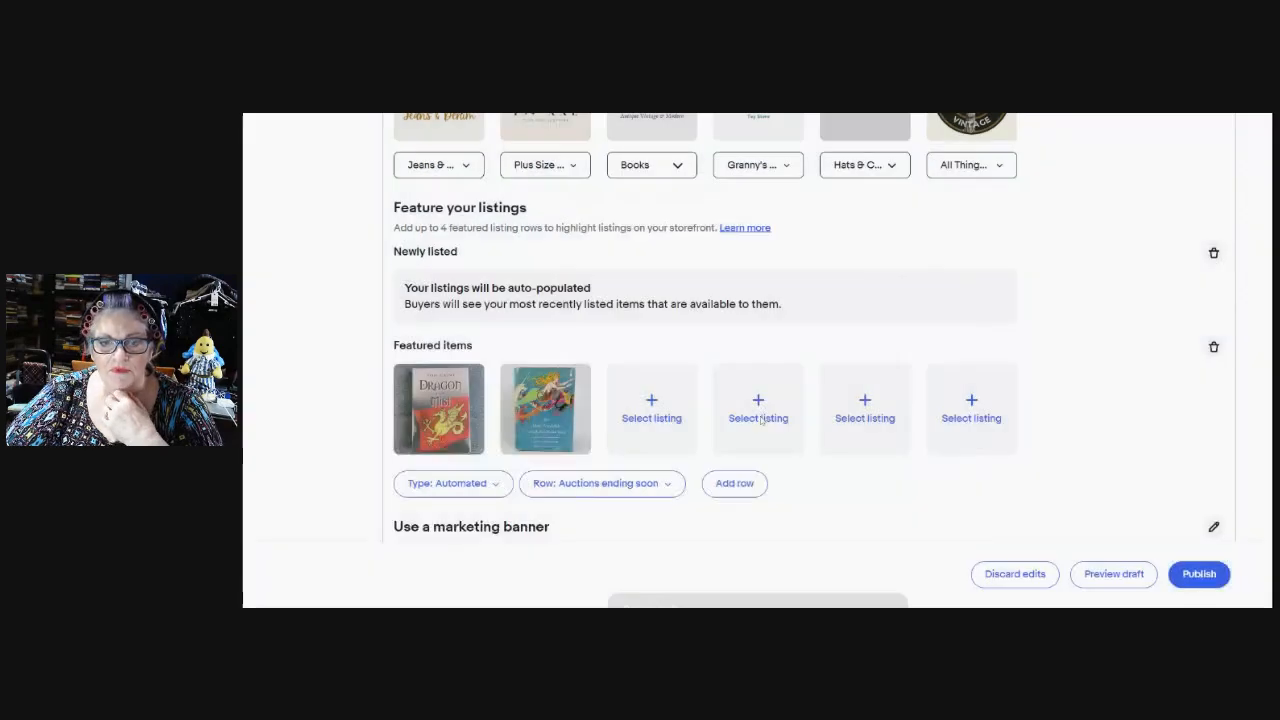
Feature the John Le Carre spy bundle third and the lost cities book fourth.
left_click(659, 404)
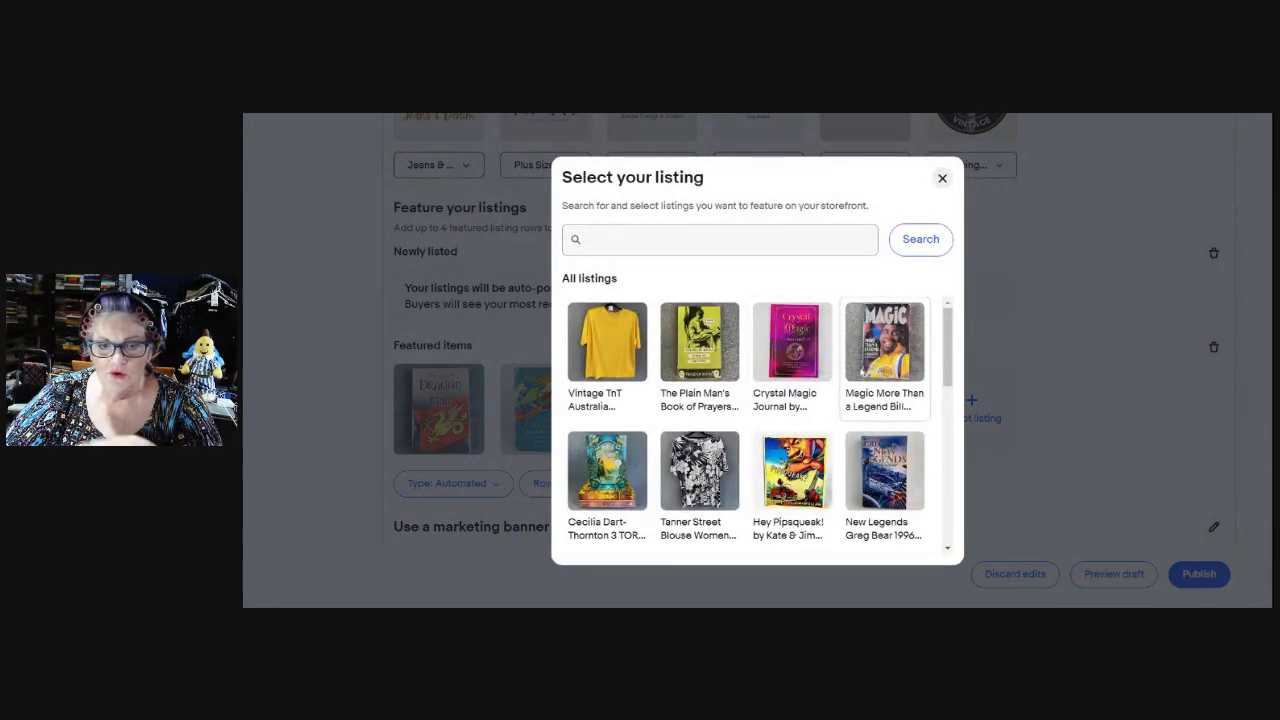
scroll(867, 382, "down", 1)
scroll(866, 385, "down", 1)
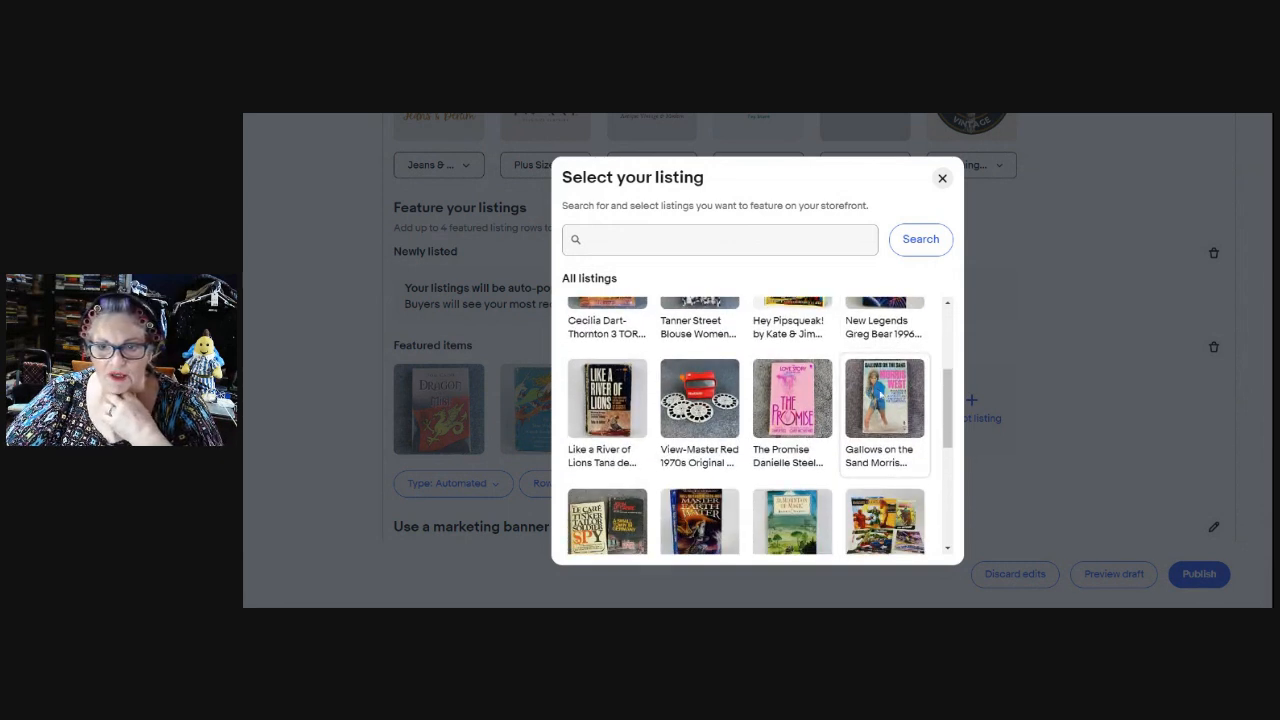
scroll(760, 430, "down", 1)
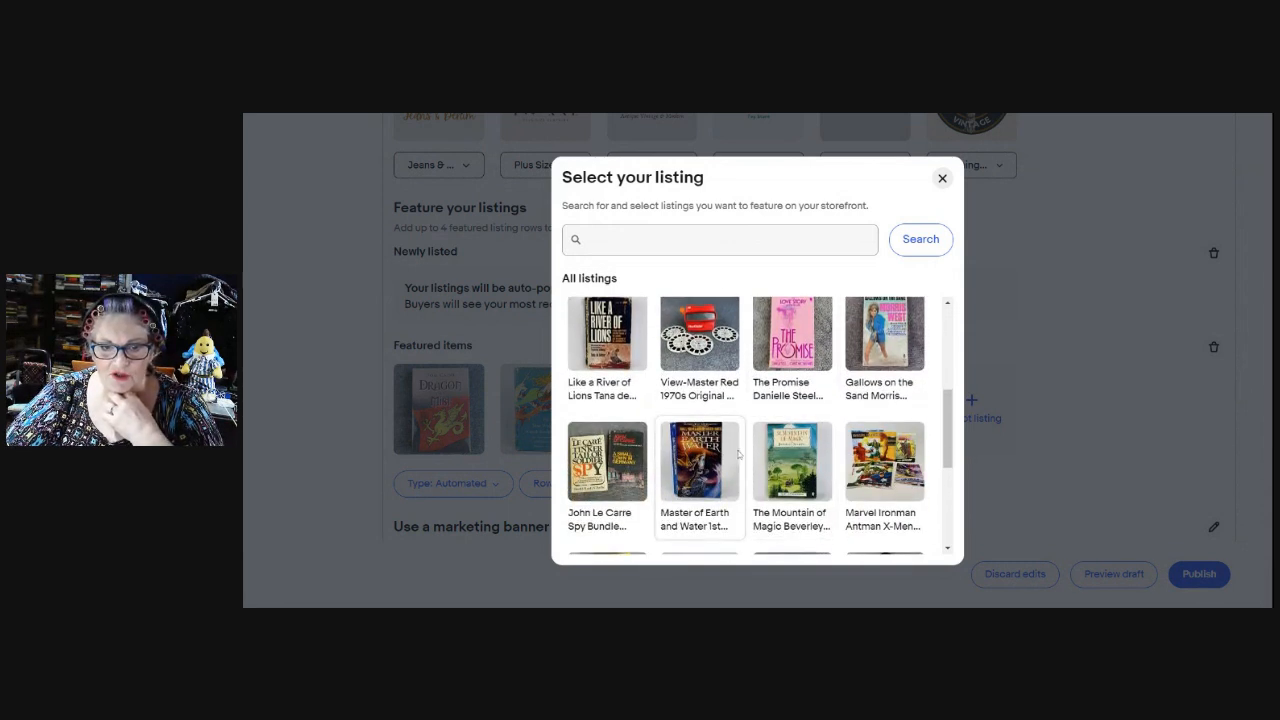
left_click(629, 480)
left_click(767, 406)
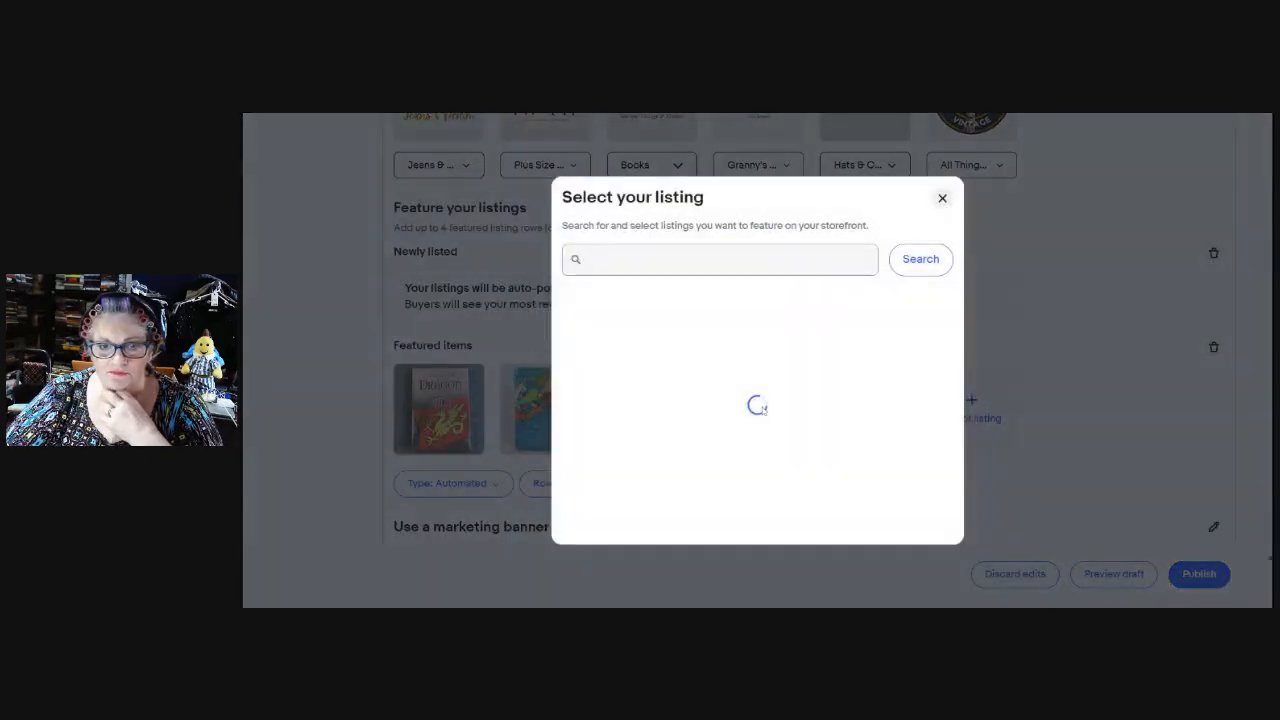
scroll(895, 410, "down", 4)
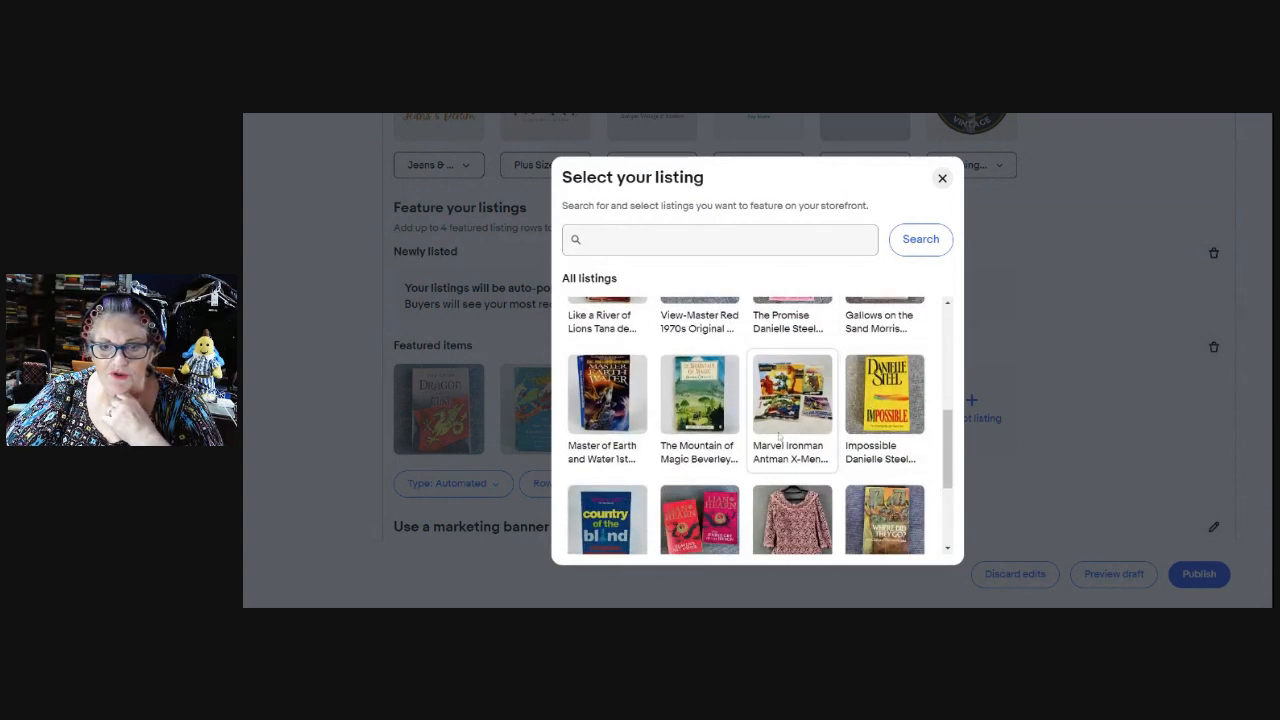
scroll(870, 425, "down", 1)
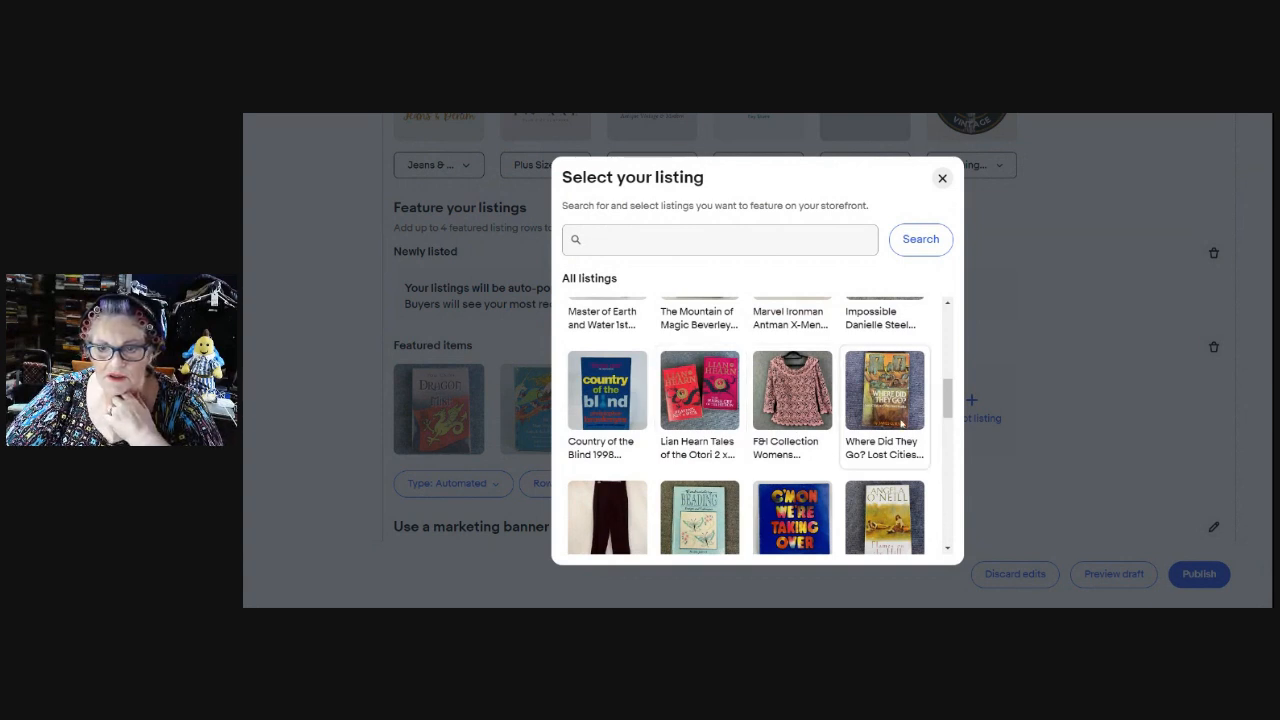
scroll(898, 410, "down", 1)
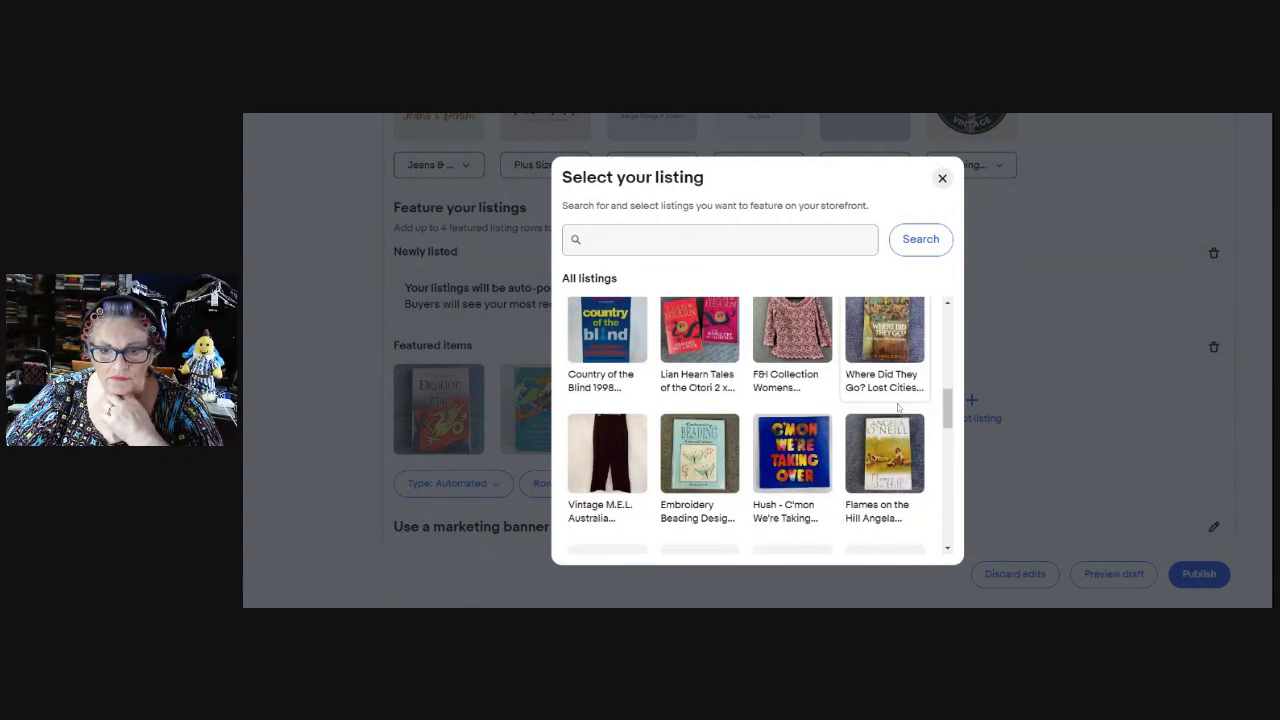
left_click(893, 345)
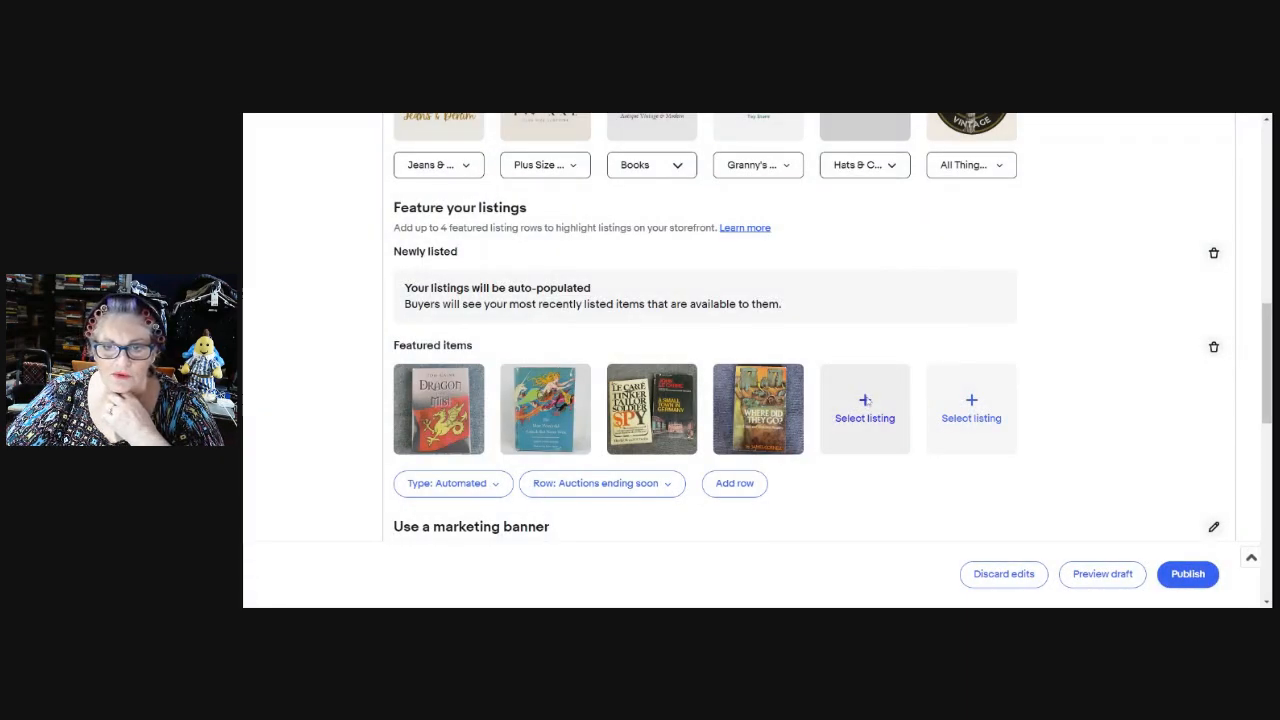
Add a fifth book and then Man of War as the sixth featured listing.
left_click(866, 408)
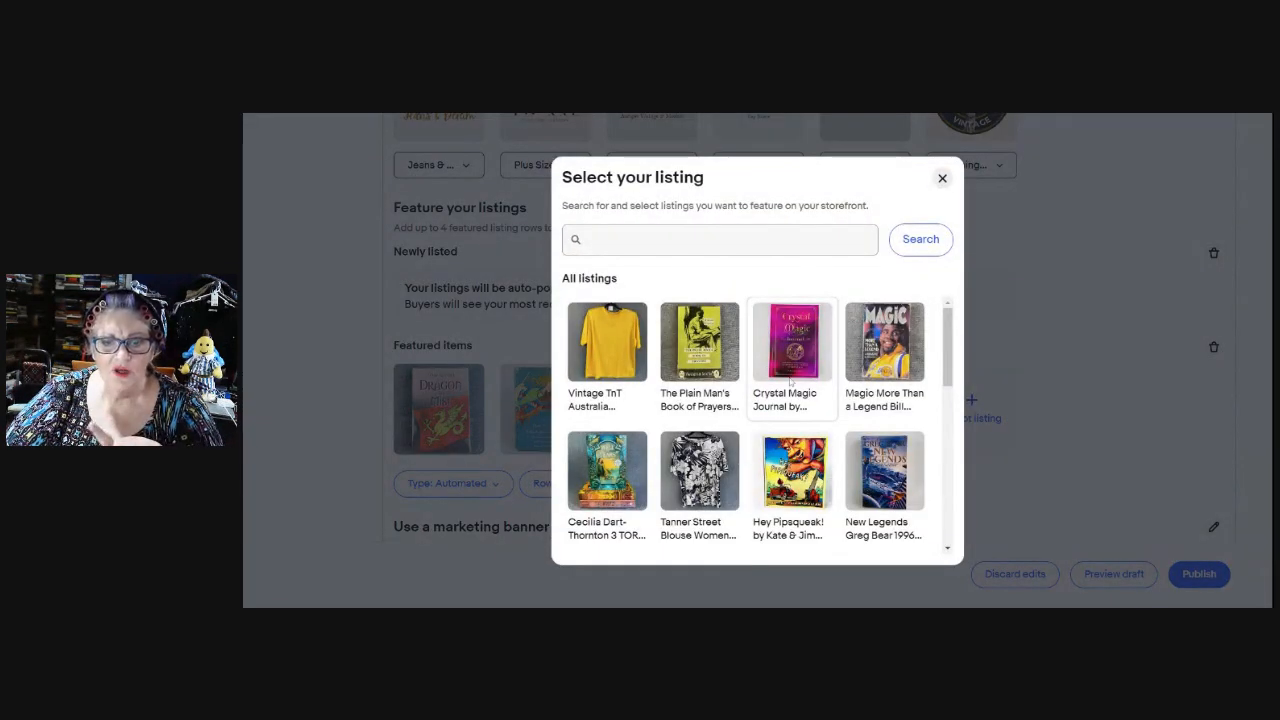
scroll(887, 398, "down", 3)
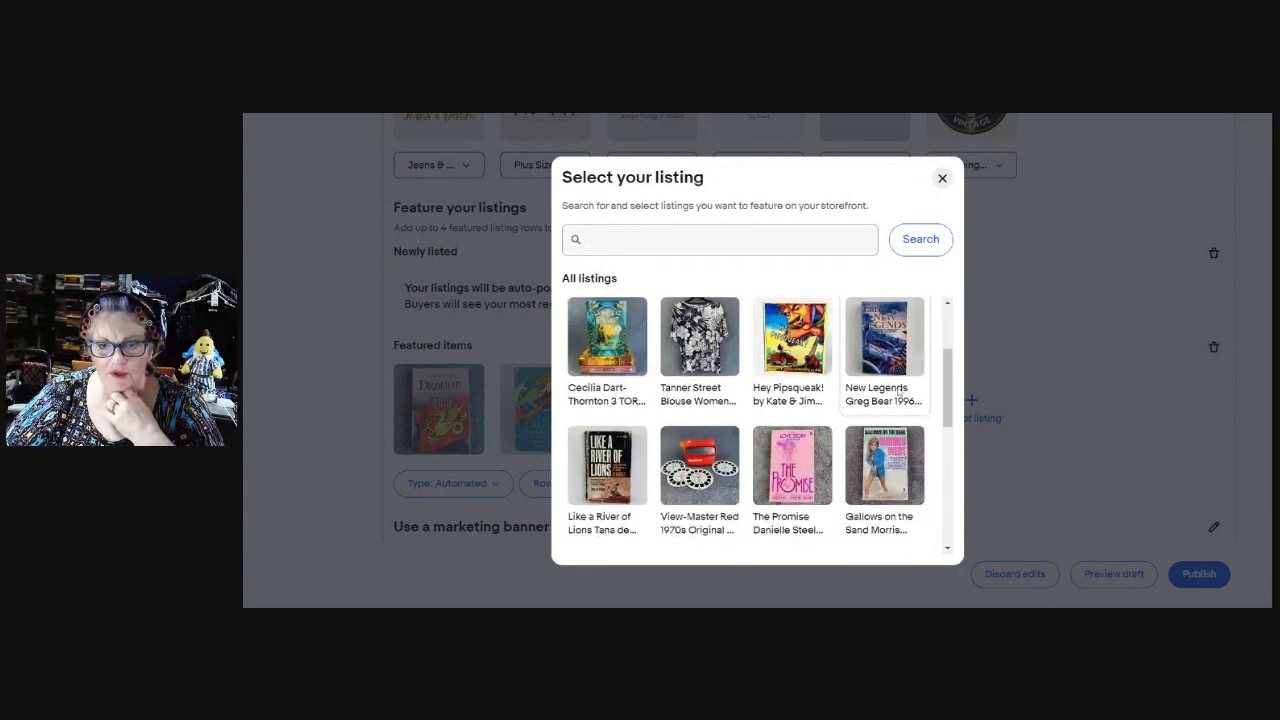
scroll(896, 397, "down", 6)
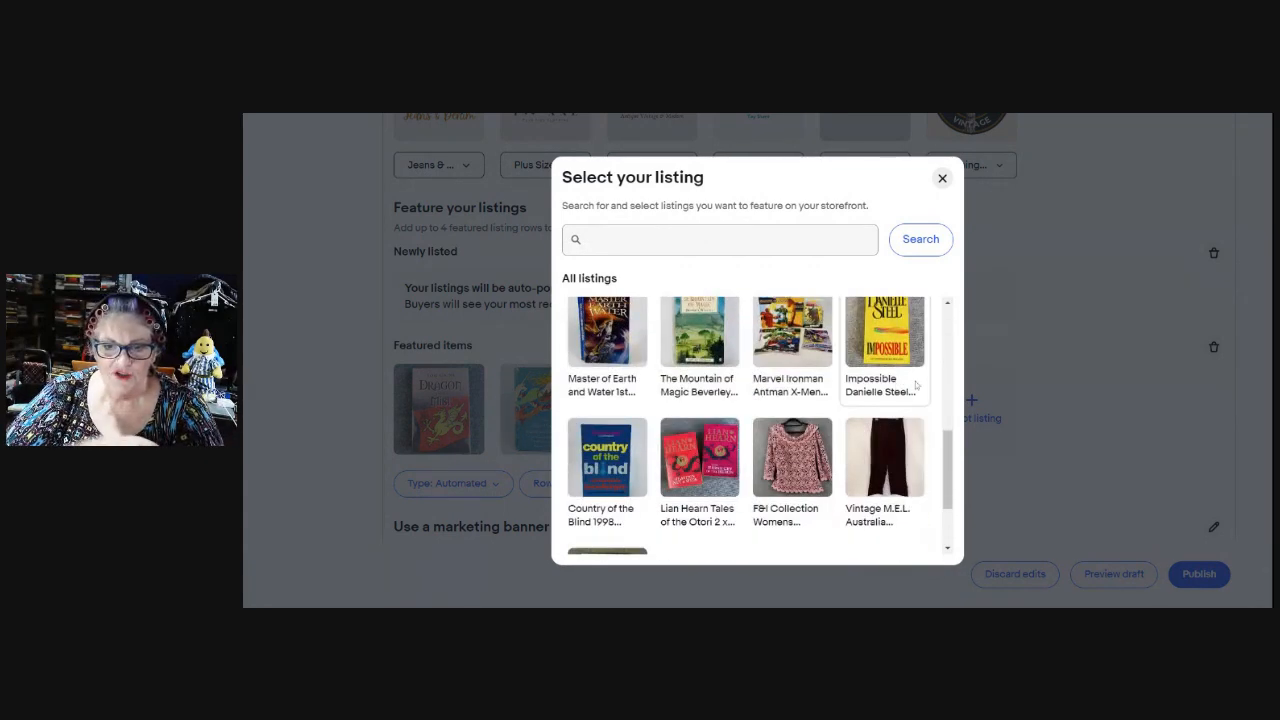
scroll(910, 388, "down", 6)
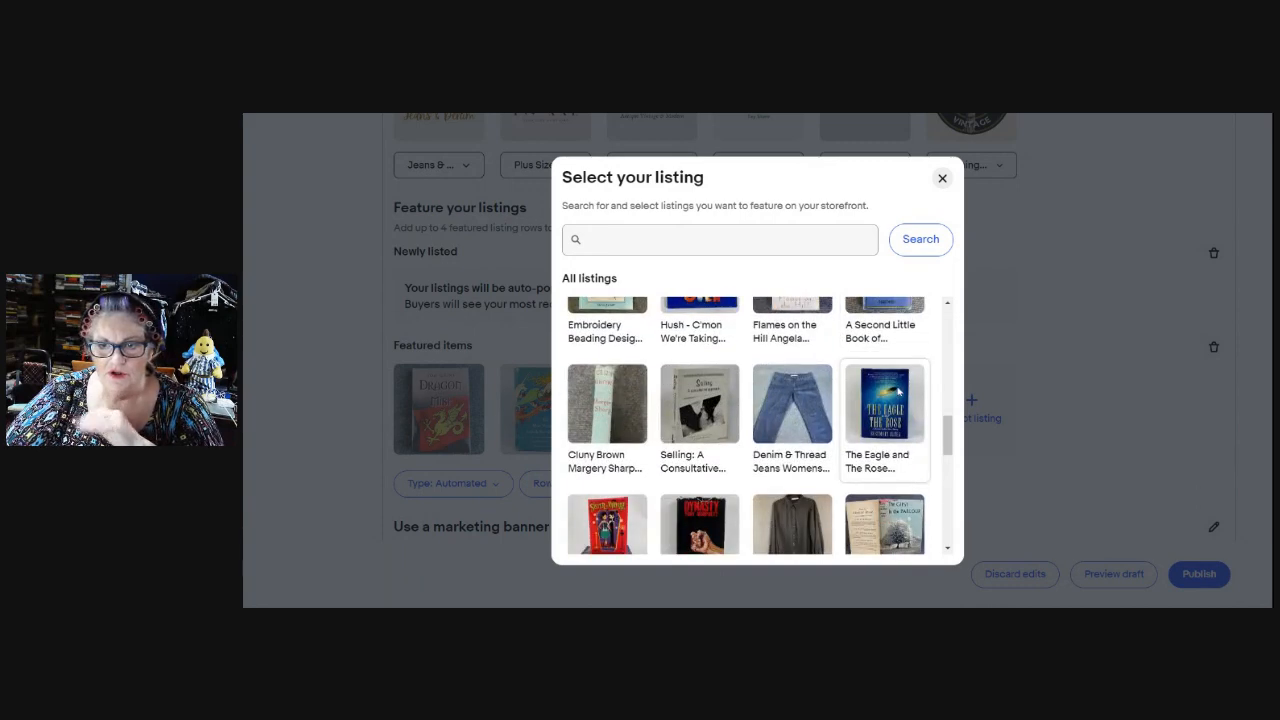
scroll(889, 394, "up", 2)
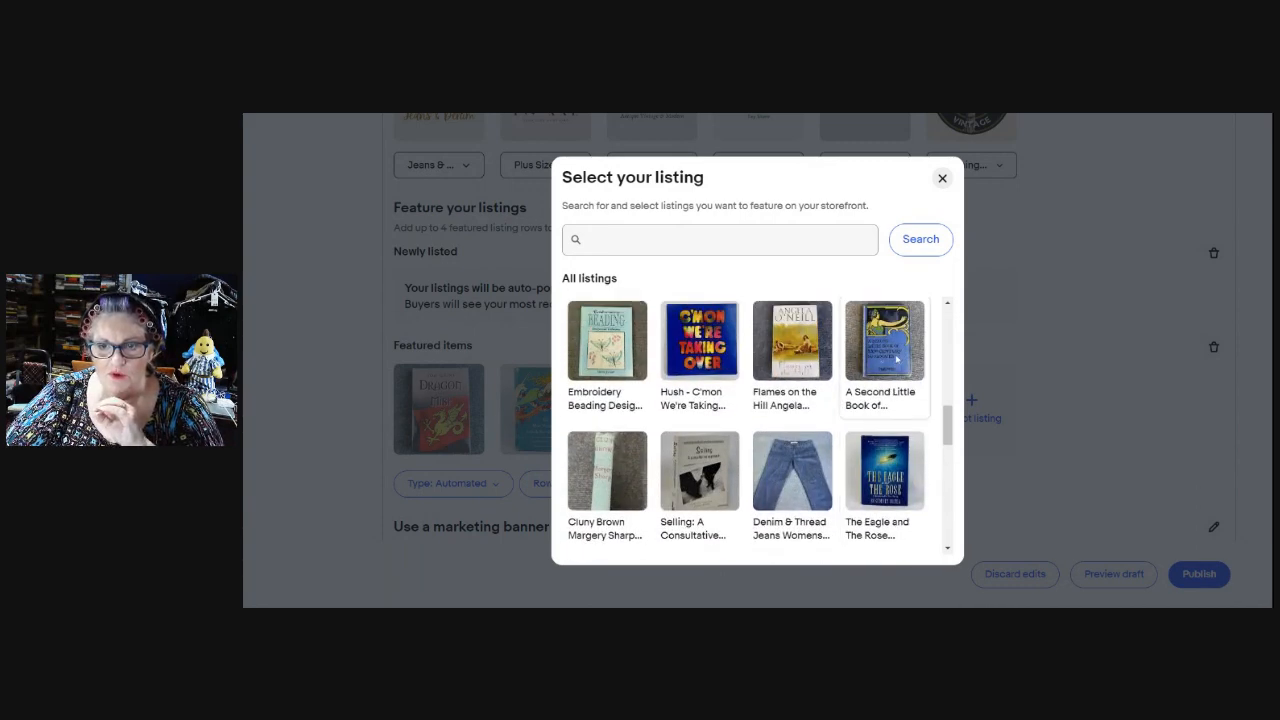
left_click(897, 360)
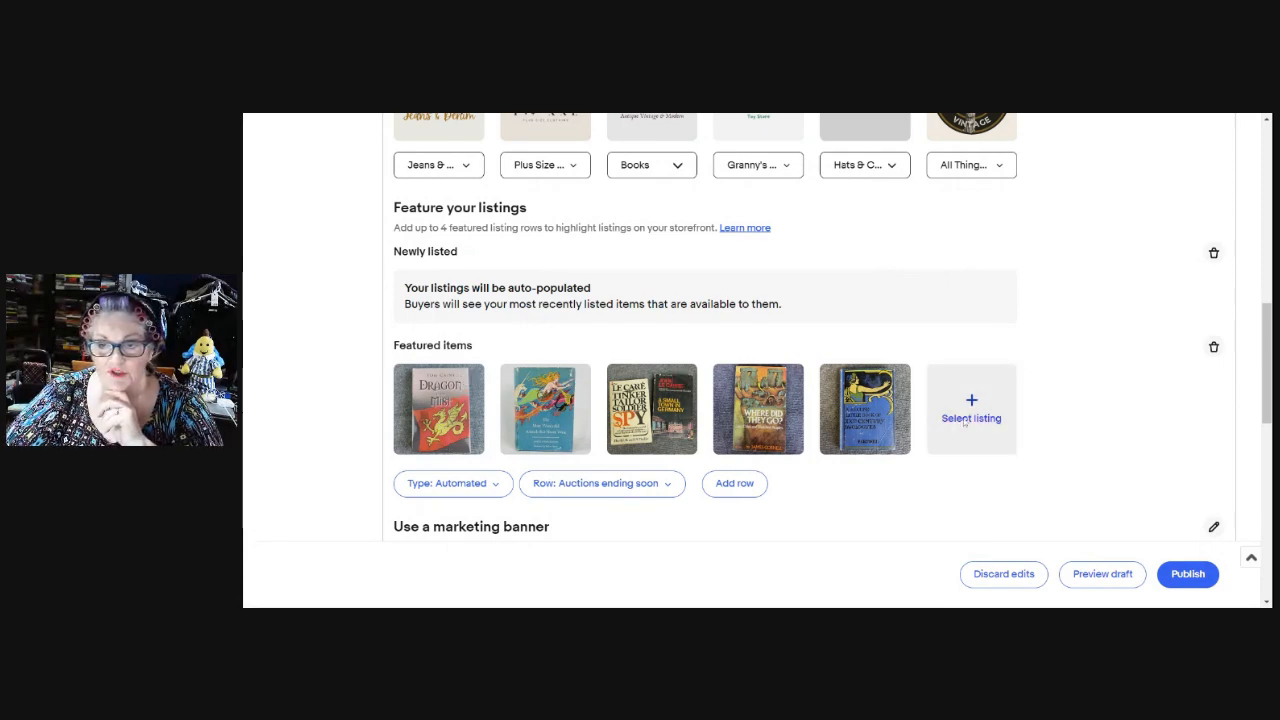
left_click(971, 408)
scroll(892, 426, "down", 6)
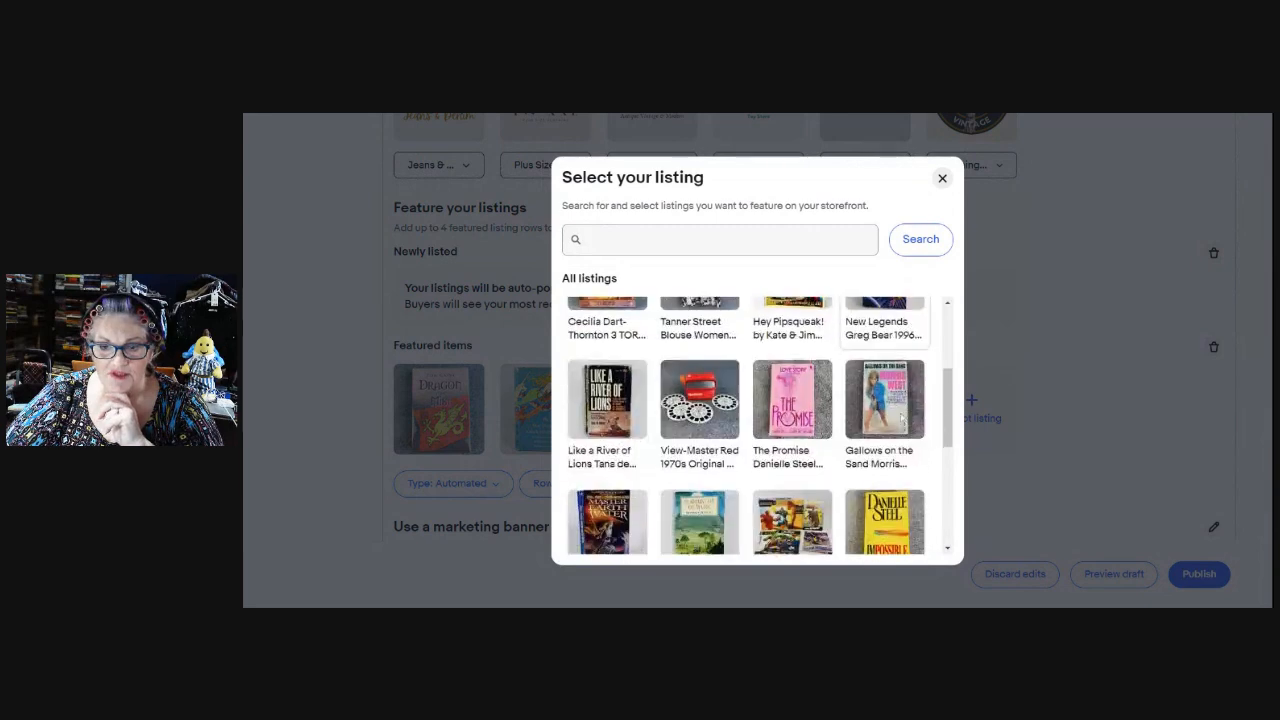
scroll(892, 426, "down", 5)
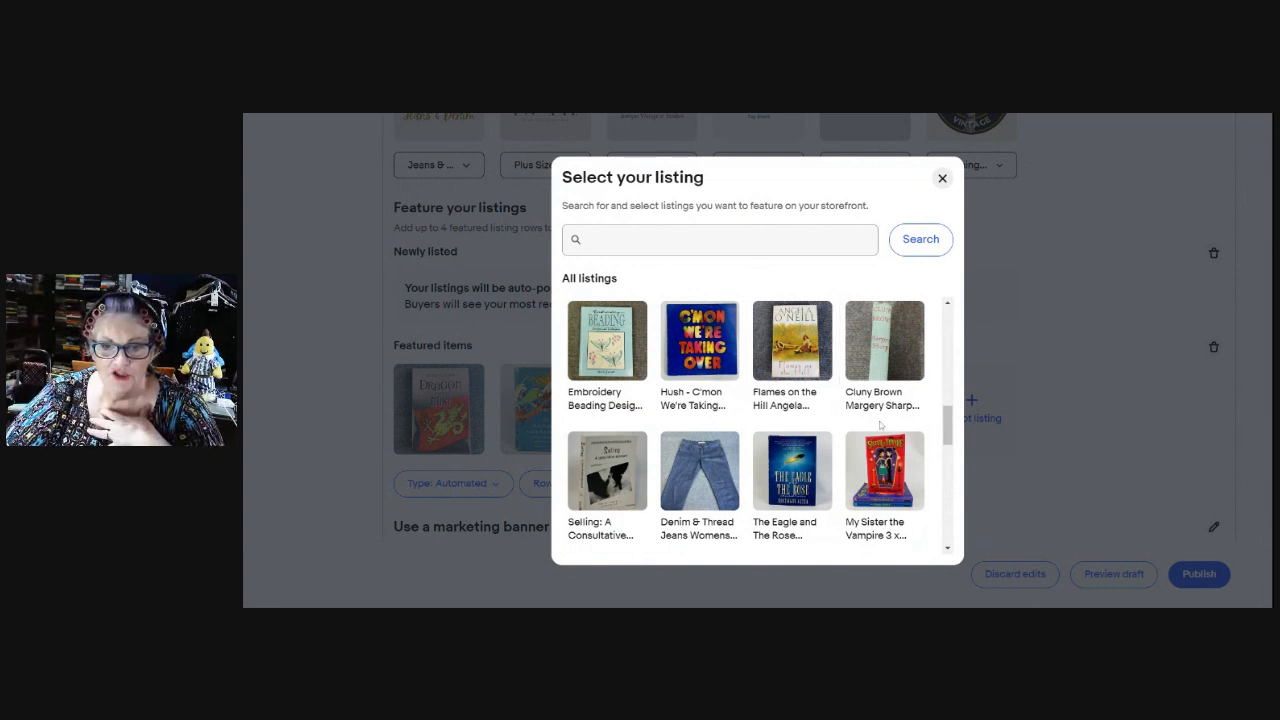
scroll(878, 438, "down", 2)
scroll(878, 438, "down", 2)
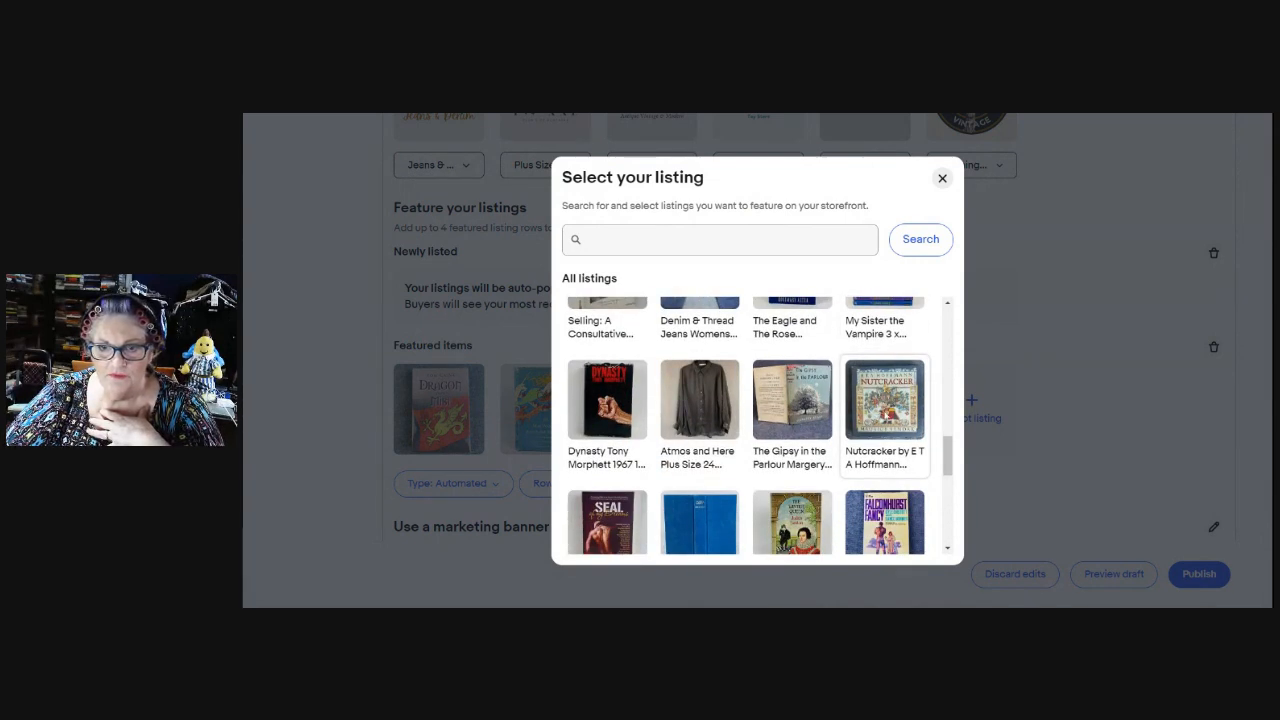
scroll(900, 410, "down", 2)
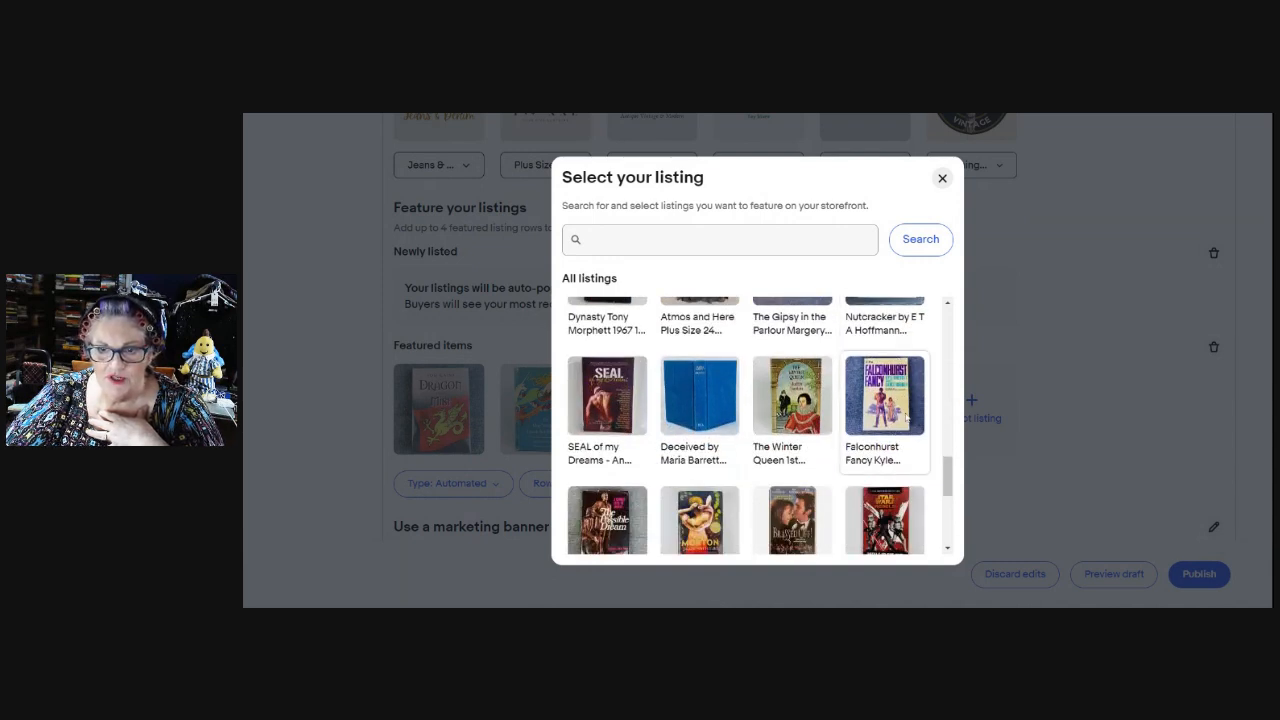
scroll(908, 413, "down", 3)
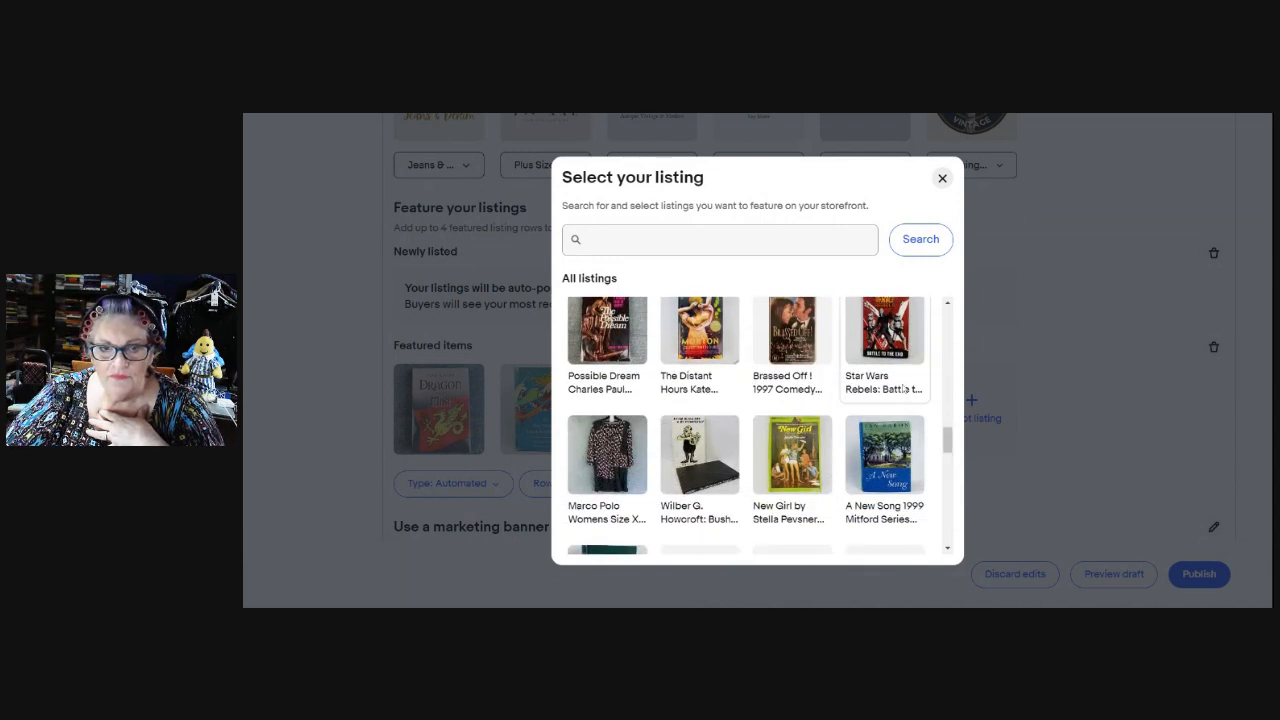
scroll(902, 366, "down", 1)
scroll(900, 377, "down", 2)
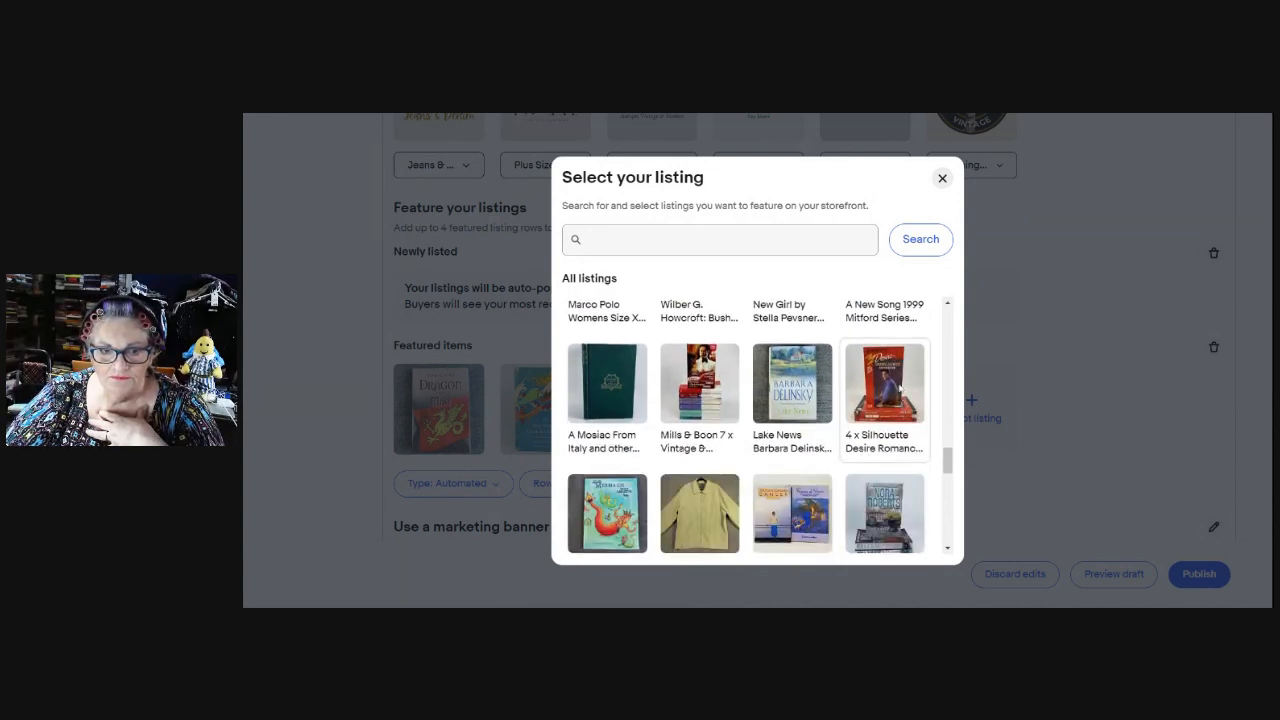
scroll(900, 390, "down", 1)
scroll(902, 382, "down", 1)
scroll(902, 382, "down", 2)
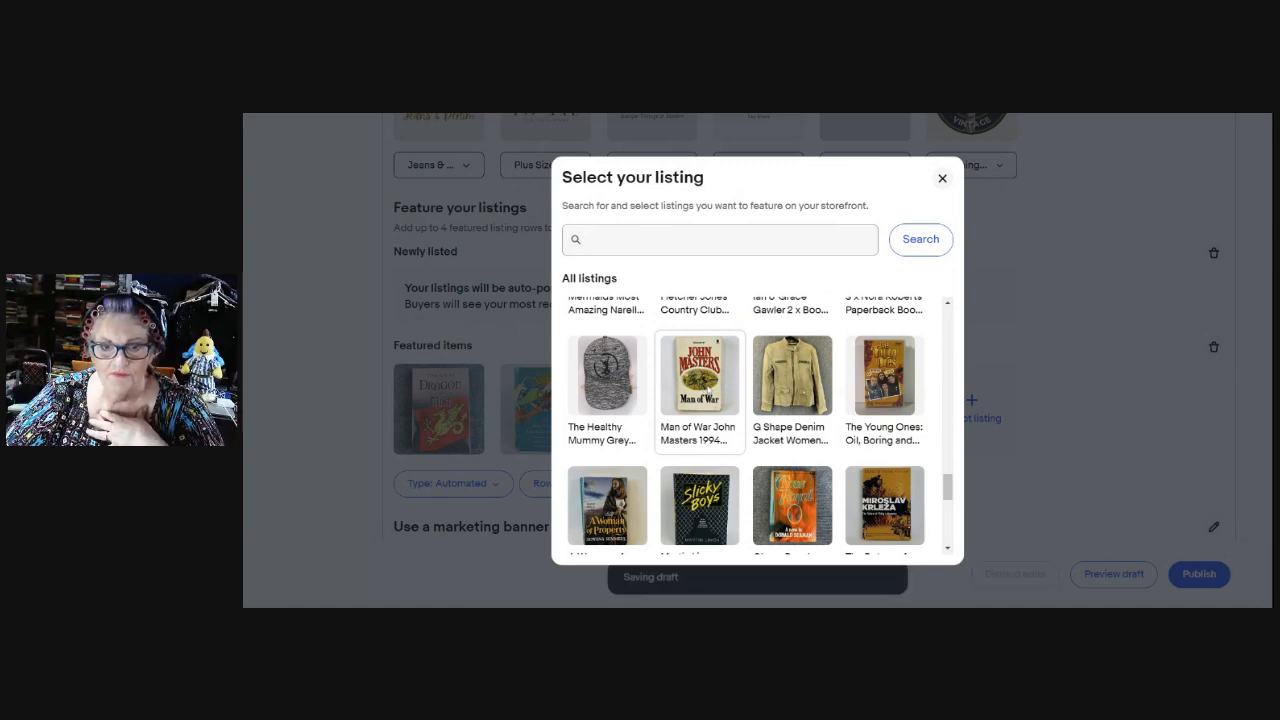
left_click(706, 384)
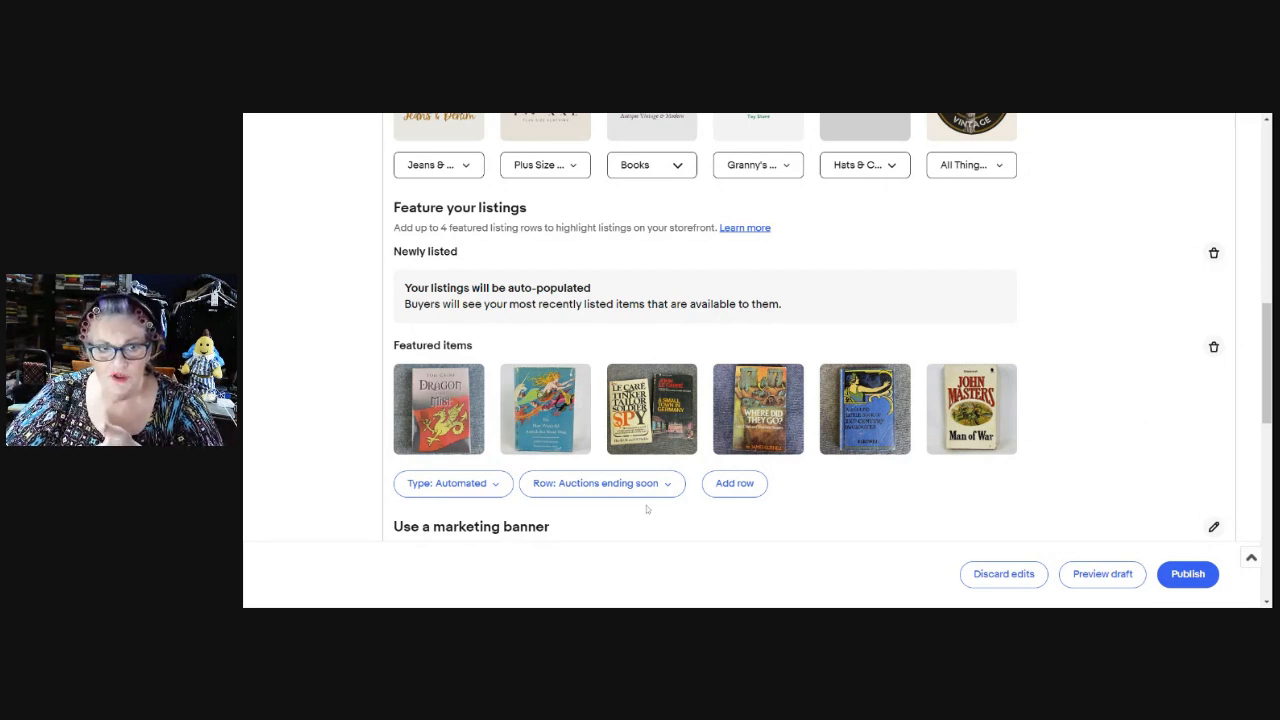
Add a Manual-type featured listings row titled Top picks beneath Featured items.
scroll(1009, 356, "down", 1)
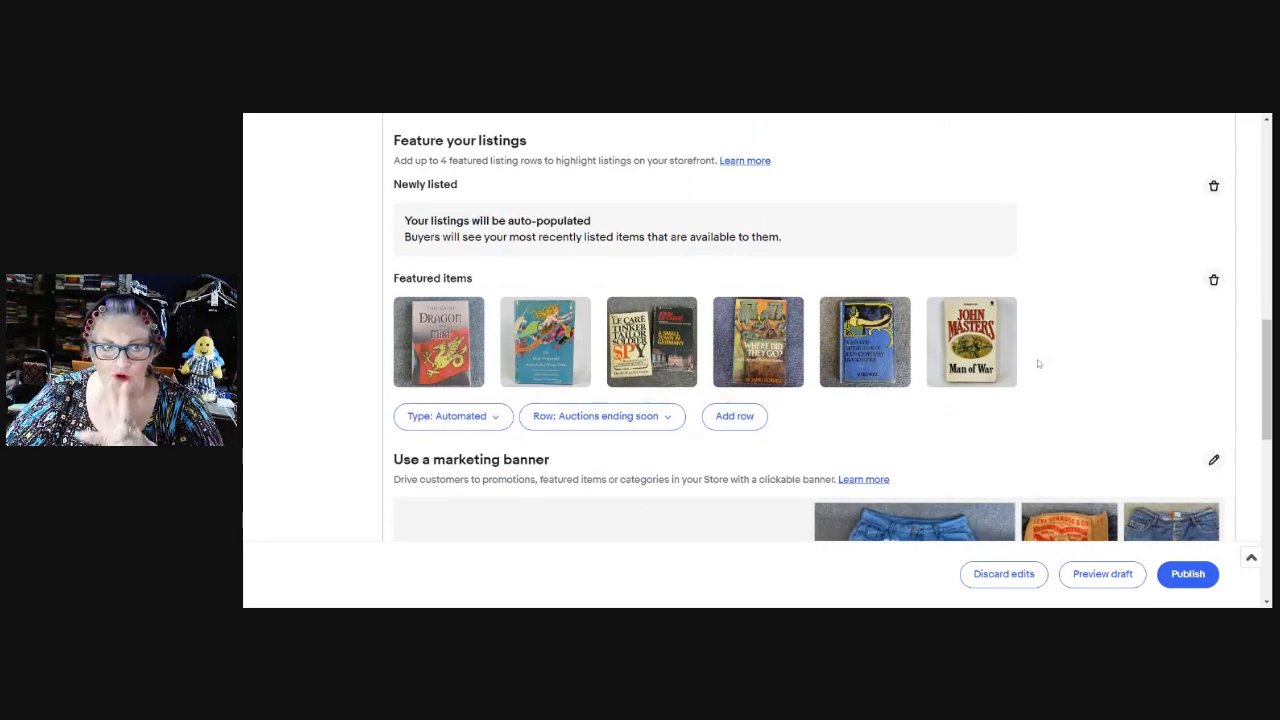
left_click(496, 420)
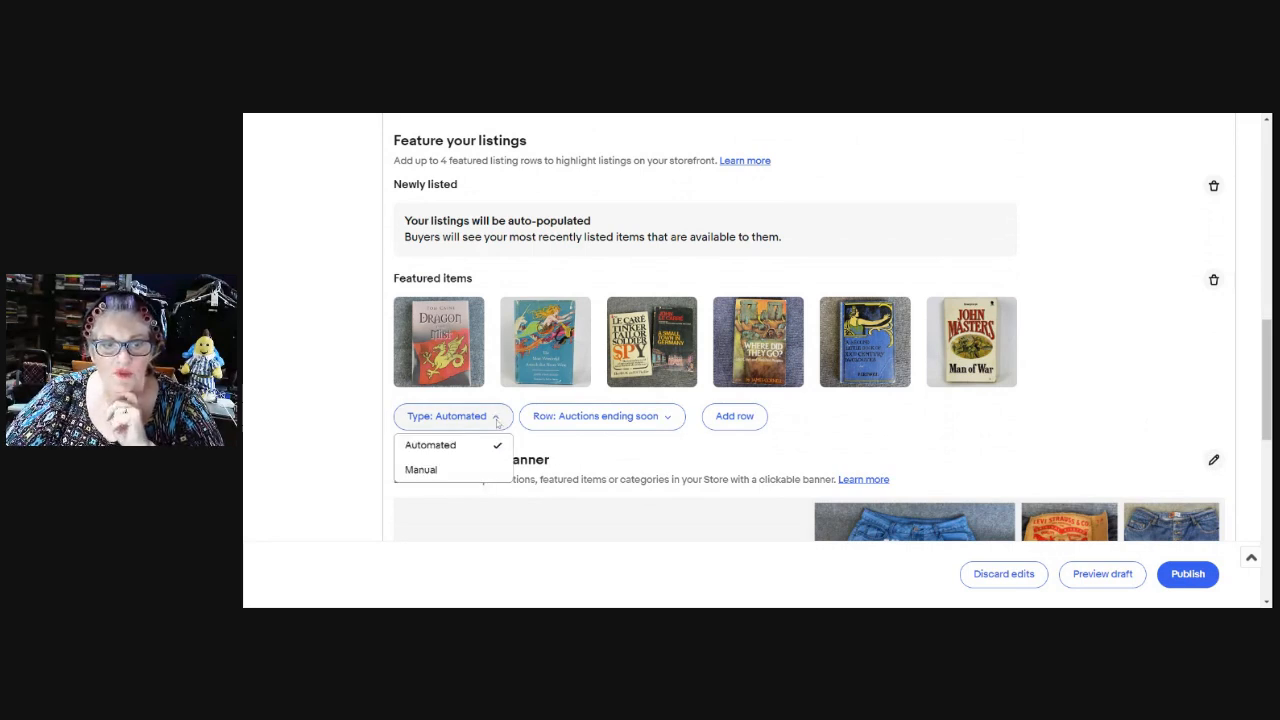
left_click(484, 474)
left_click(603, 423)
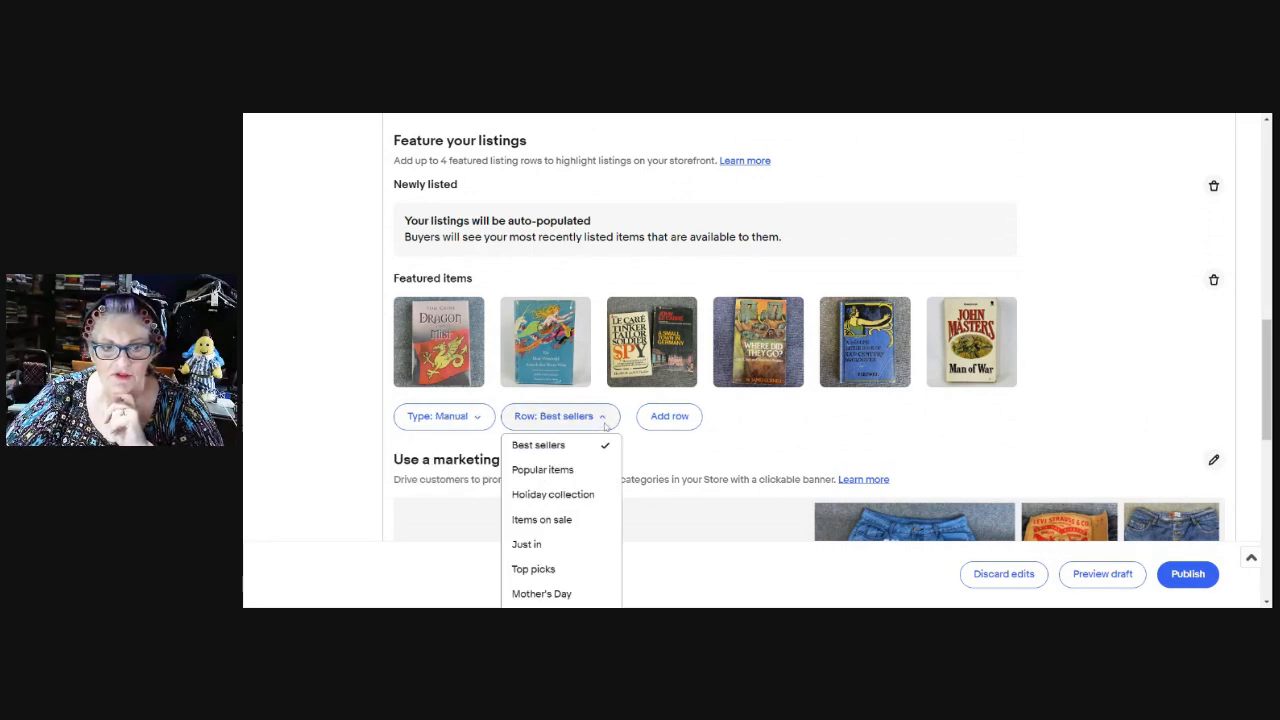
scroll(603, 432, "down", 1)
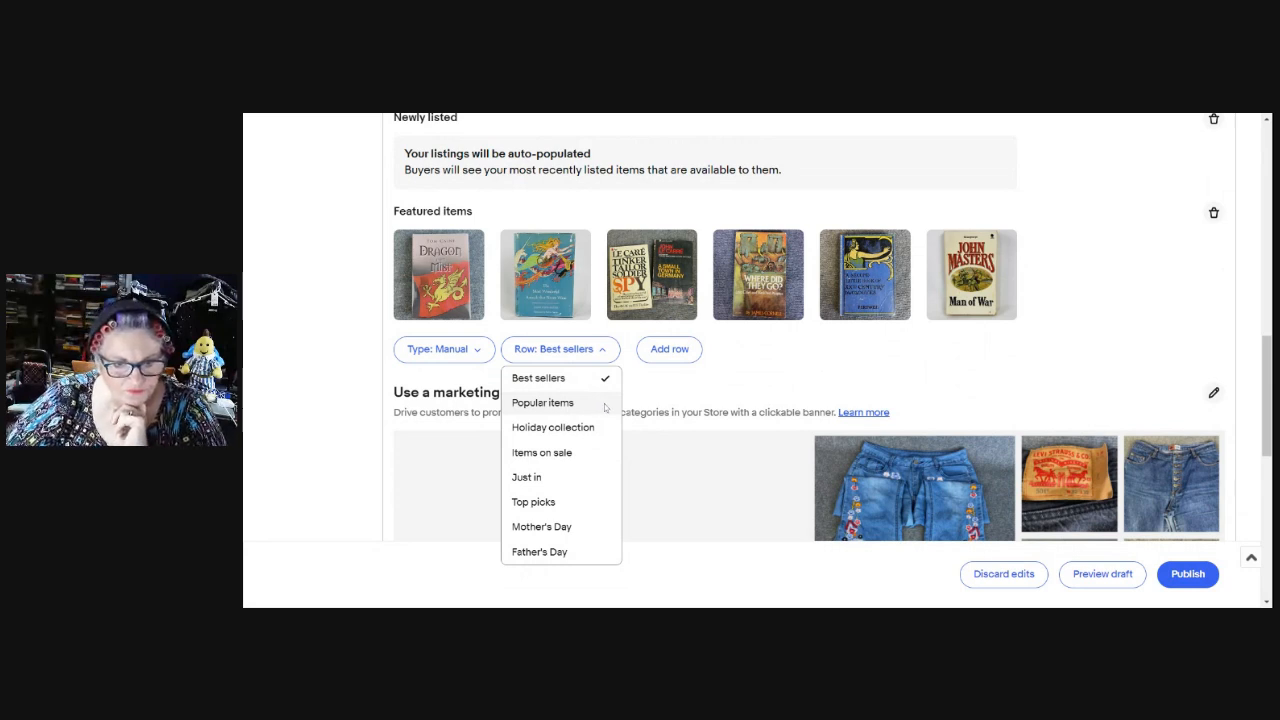
left_click(548, 502)
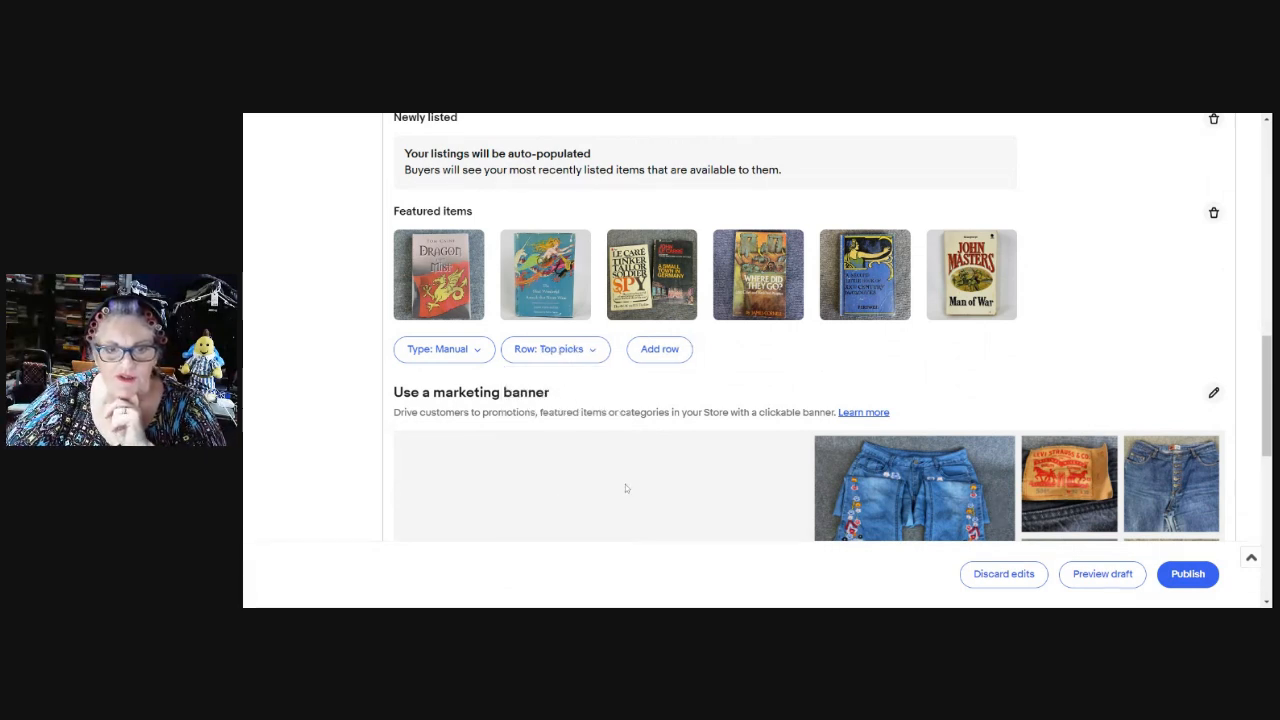
left_click(674, 356)
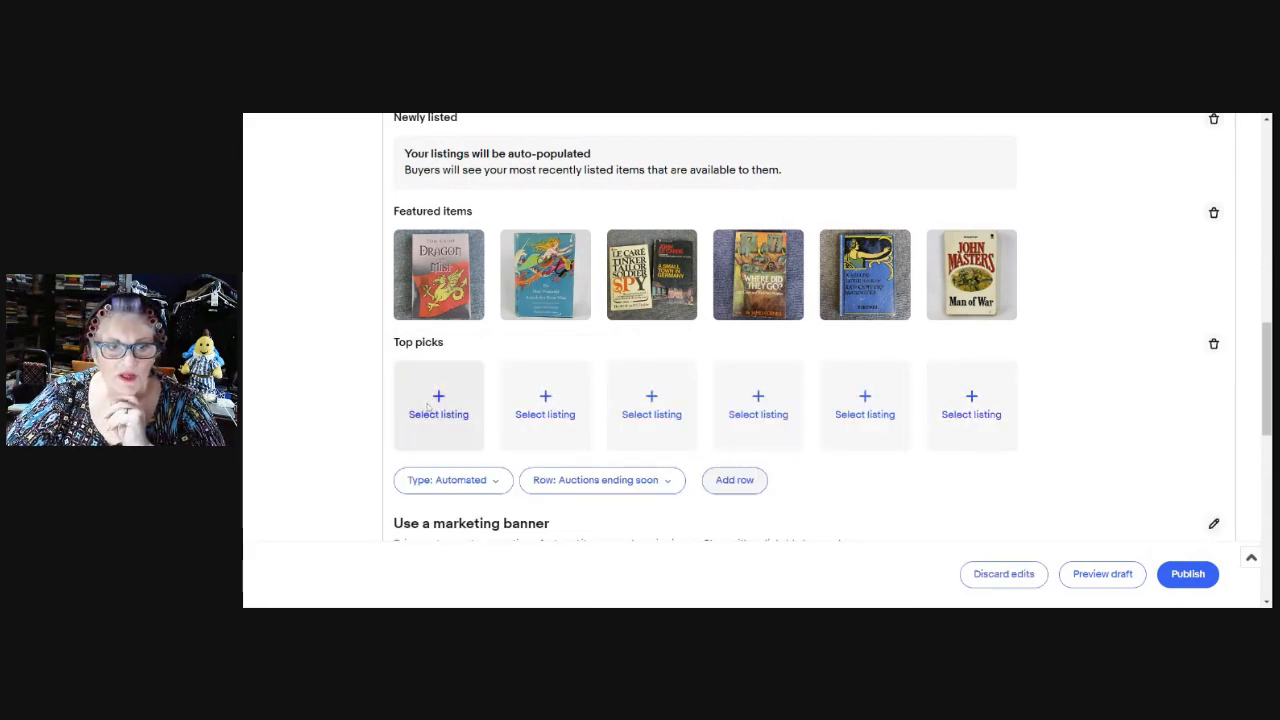
Fill the first two Top picks slots with the Denim & Thread jeans and red Katies Jeans.
left_click(440, 407)
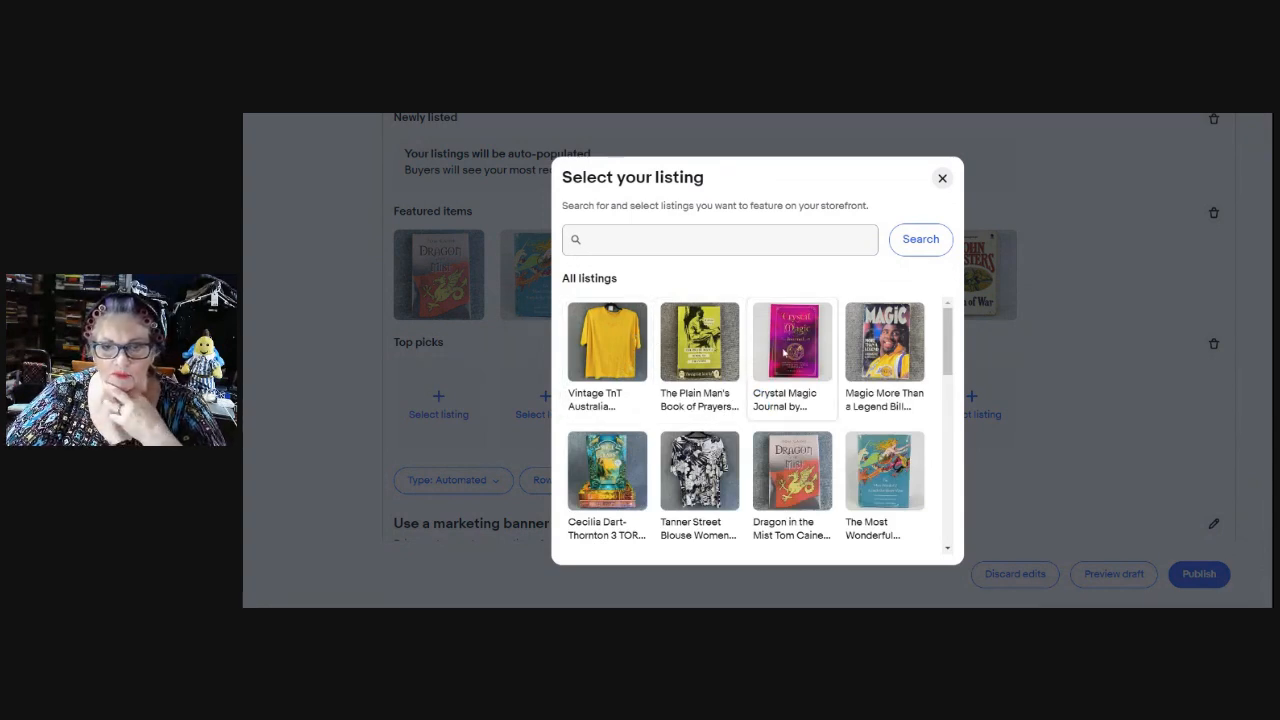
scroll(780, 352, "down", 2)
left_click(586, 239)
type("jeans")
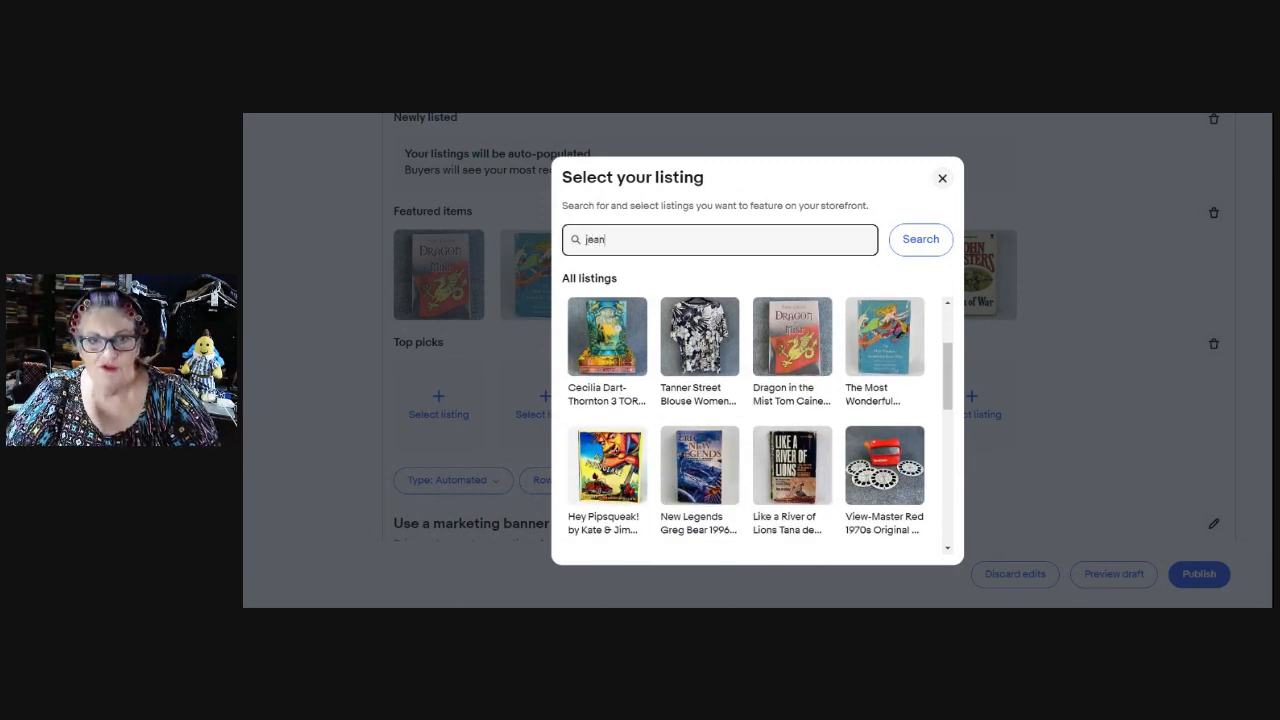
key("Return")
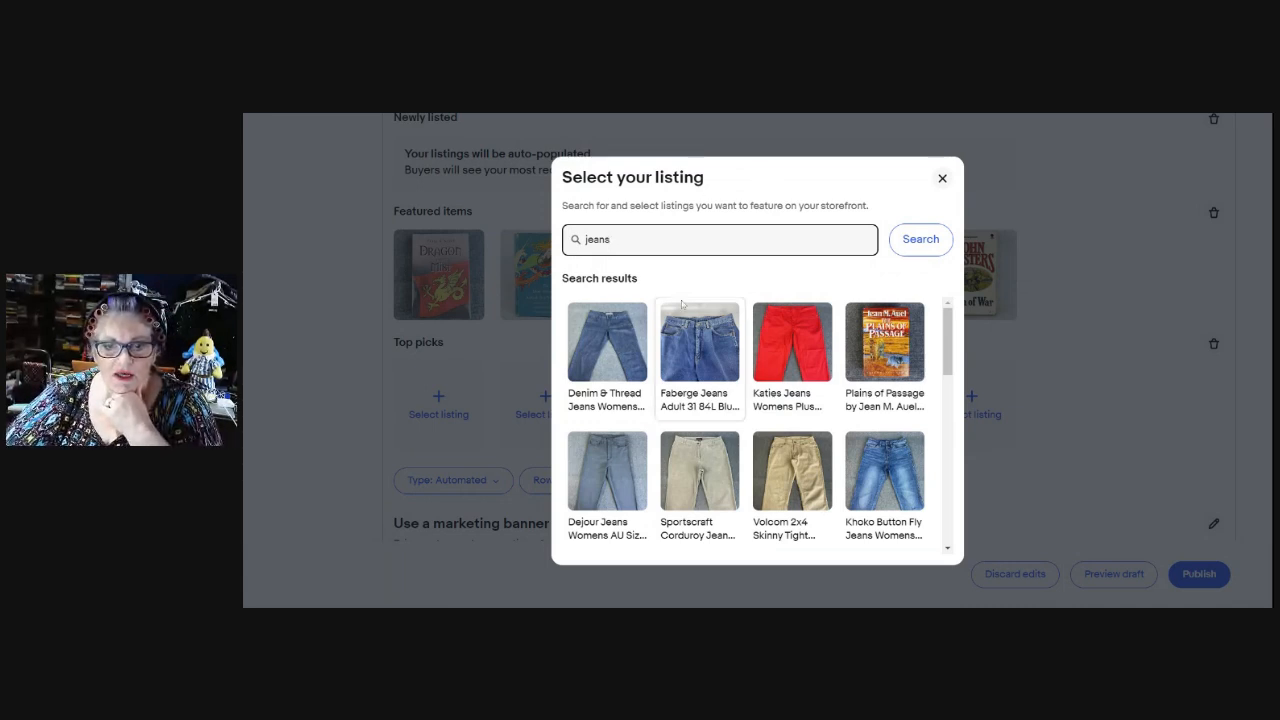
left_click(624, 355)
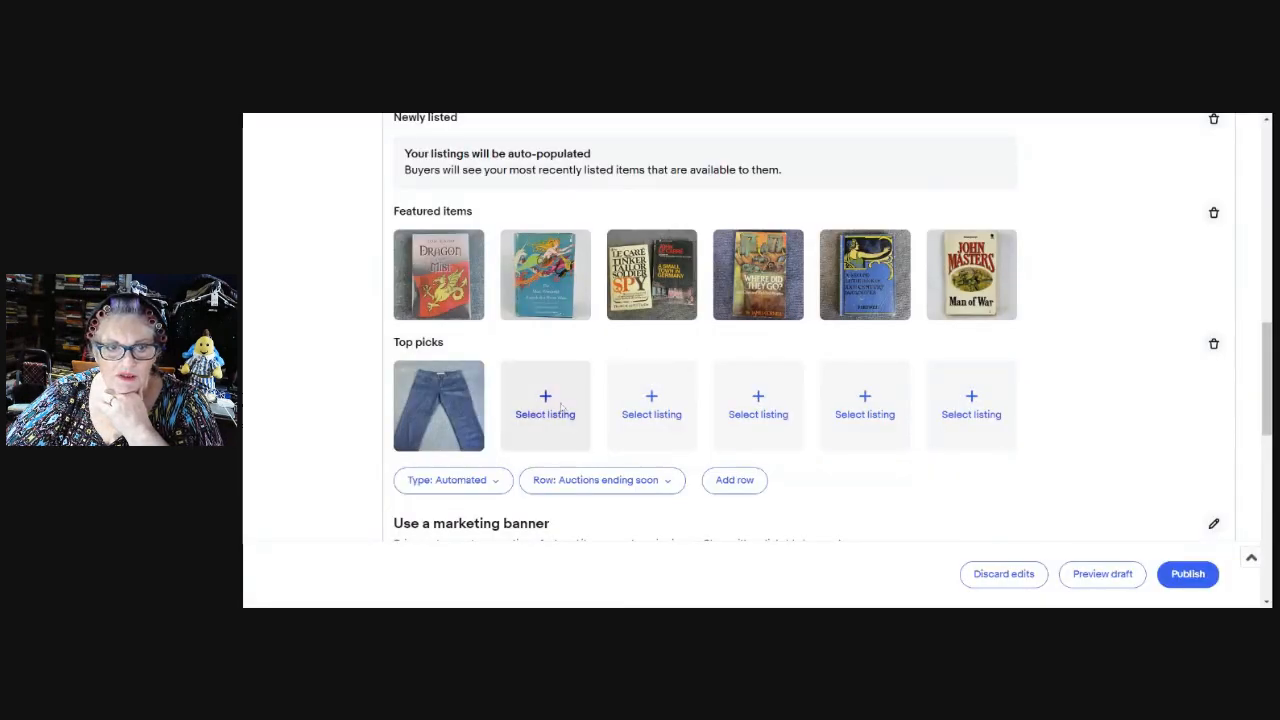
left_click(545, 405)
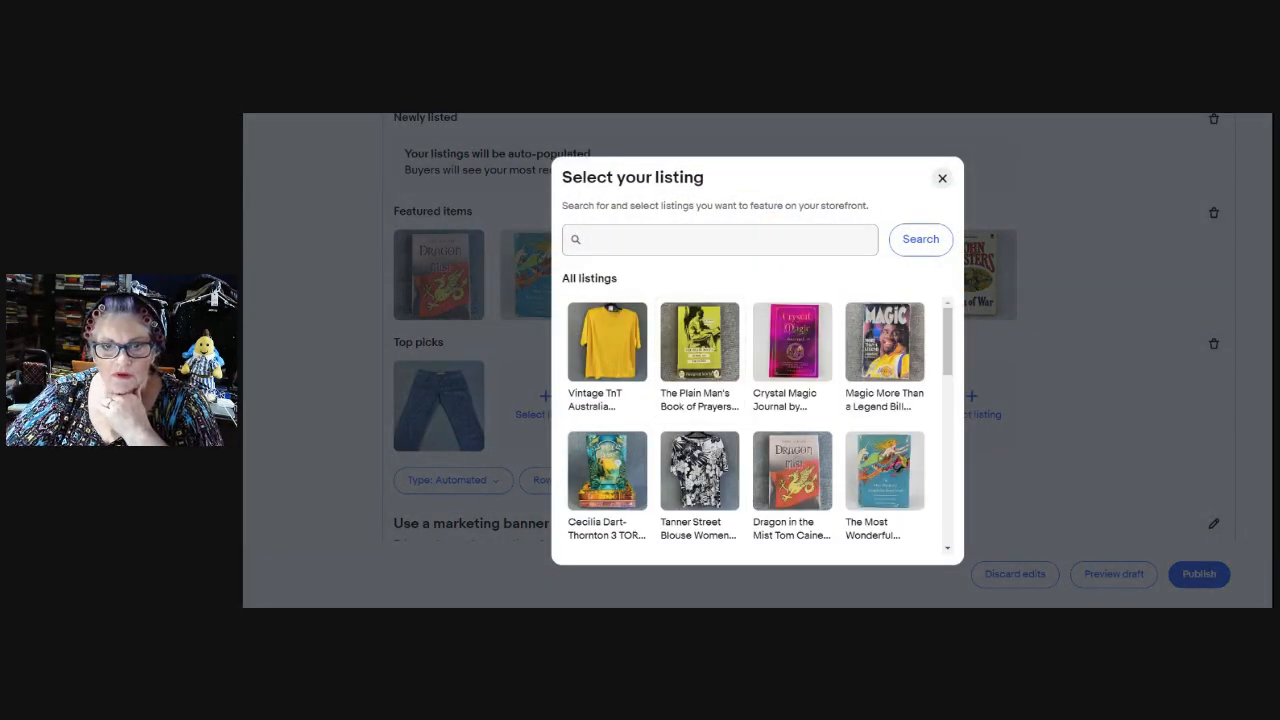
left_click(708, 248)
type("jeans")
key("Return")
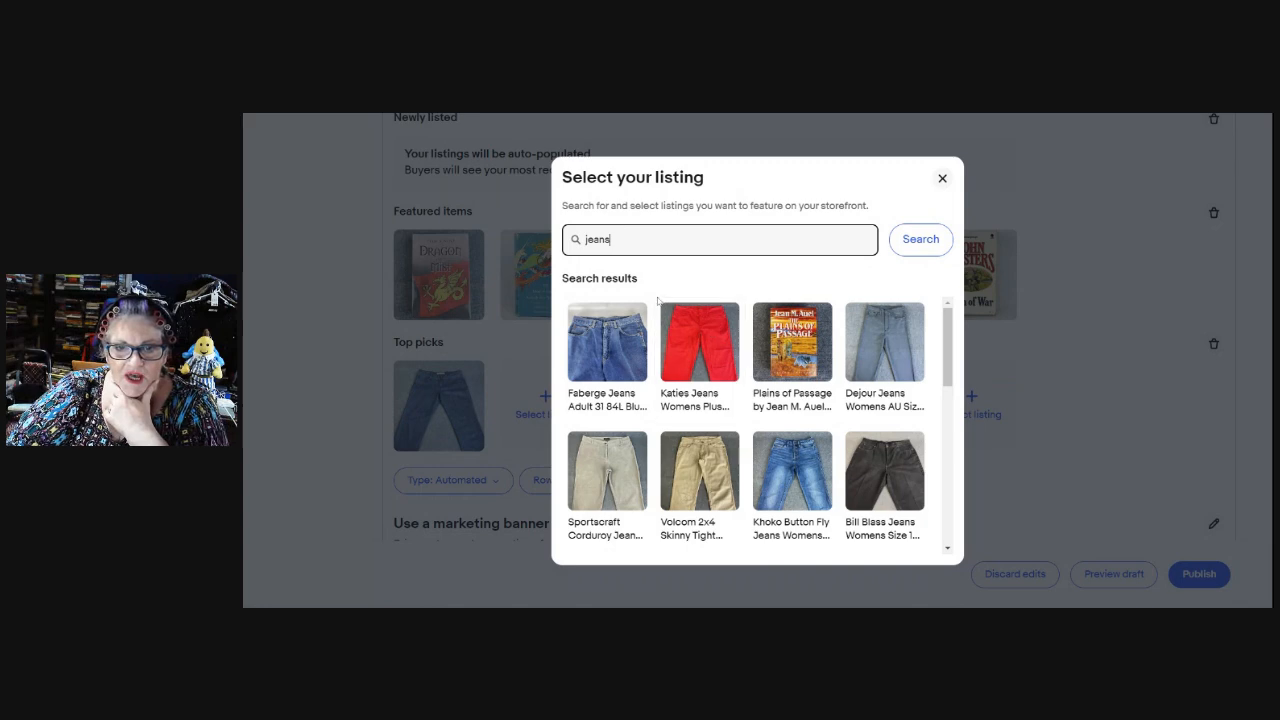
left_click(708, 354)
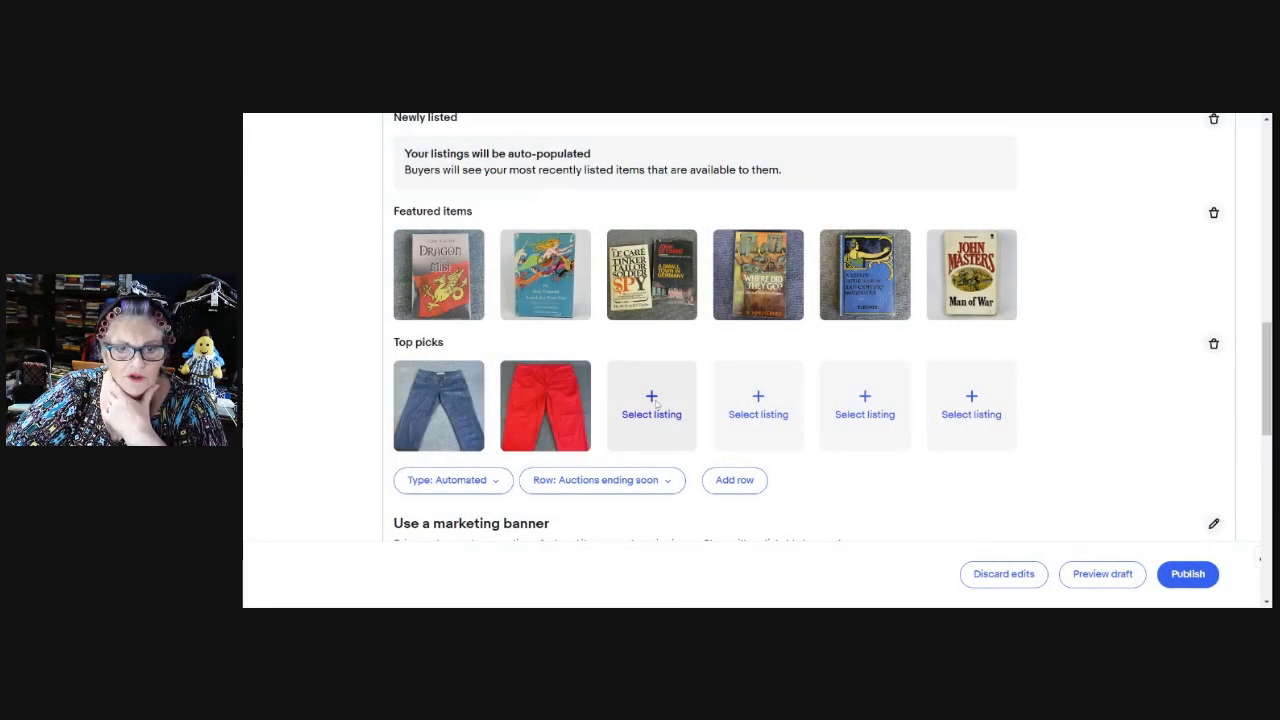
Add the Dejour Jeans and FAE London jeans as the third and fourth Top picks.
left_click(656, 404)
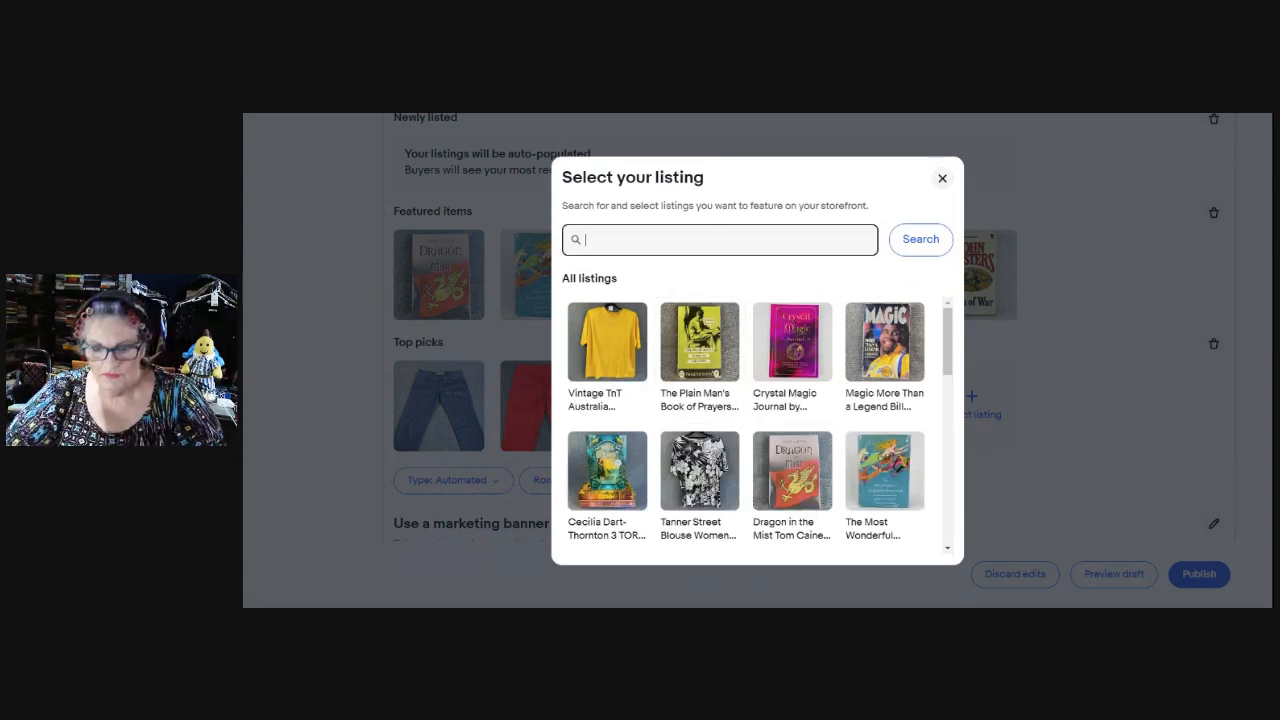
type("jeans")
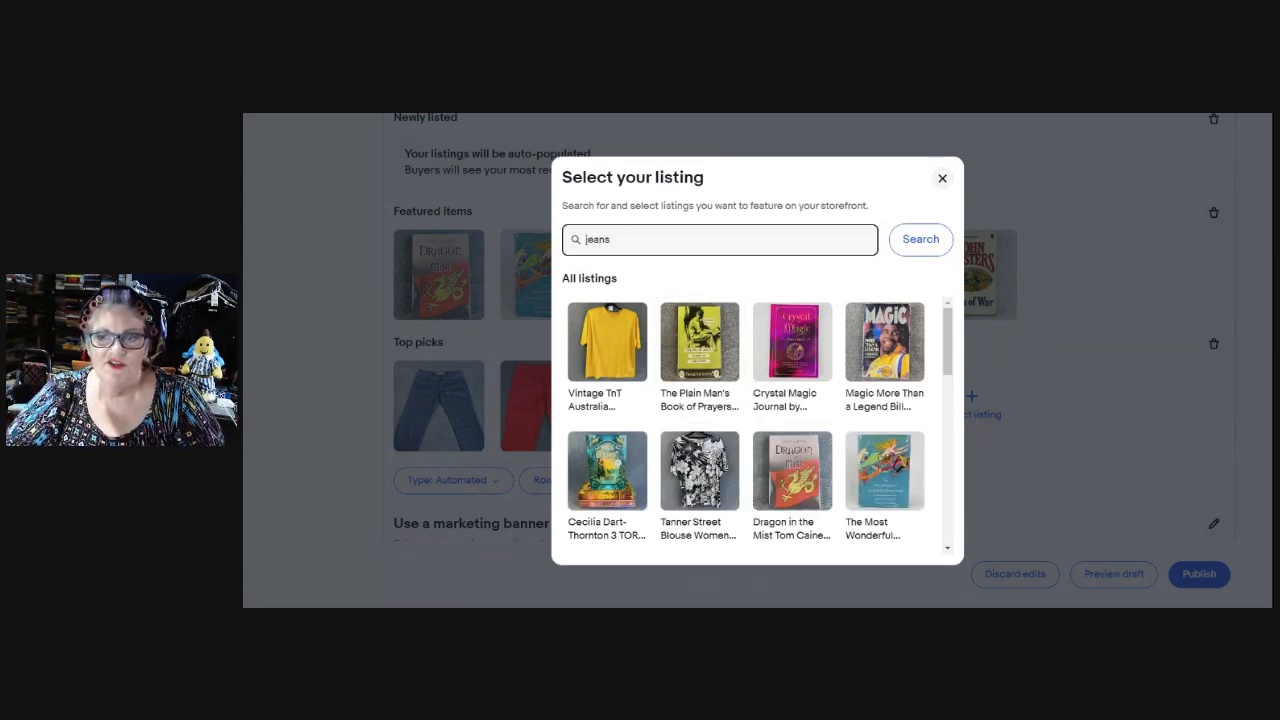
left_click(920, 239)
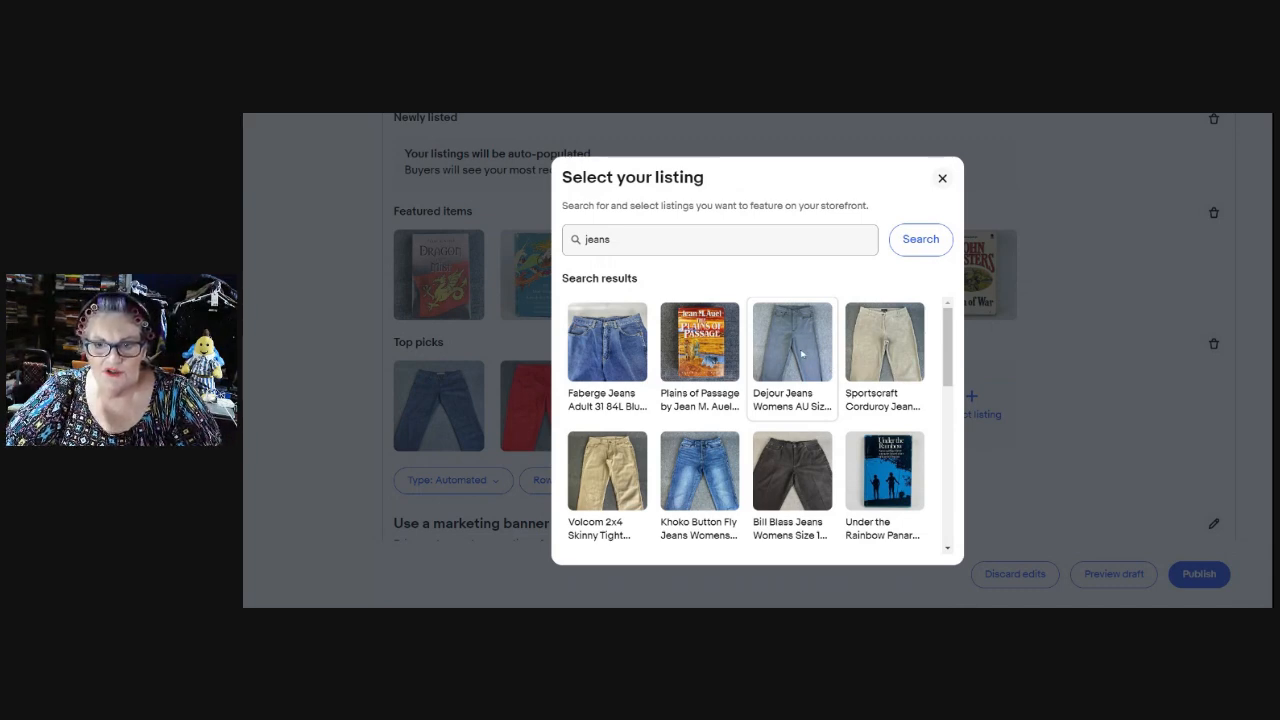
left_click(802, 353)
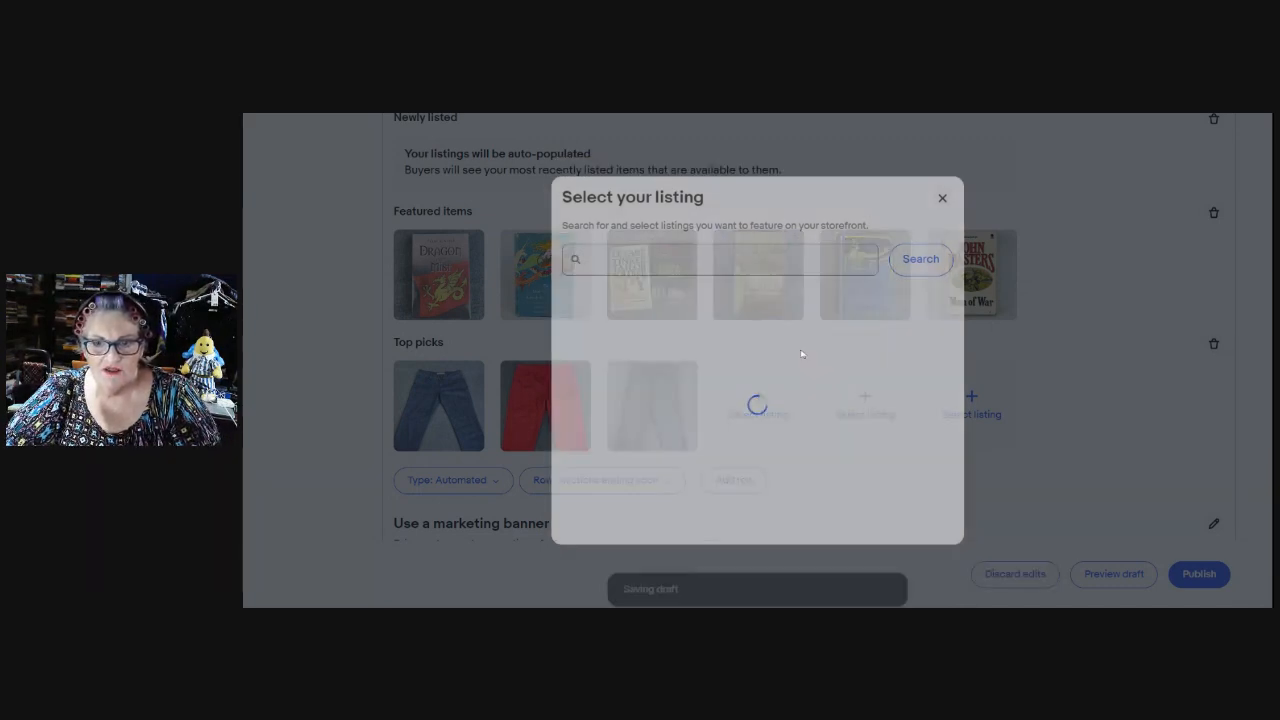
left_click(752, 404)
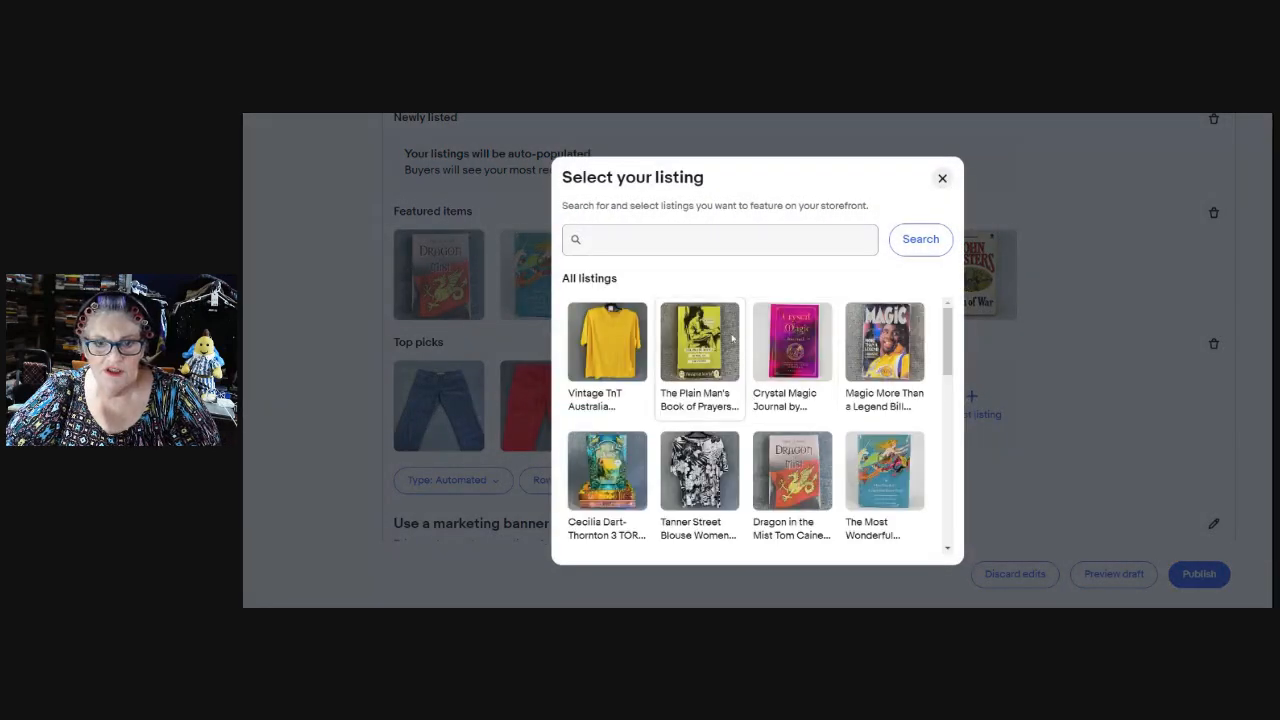
type("jeans")
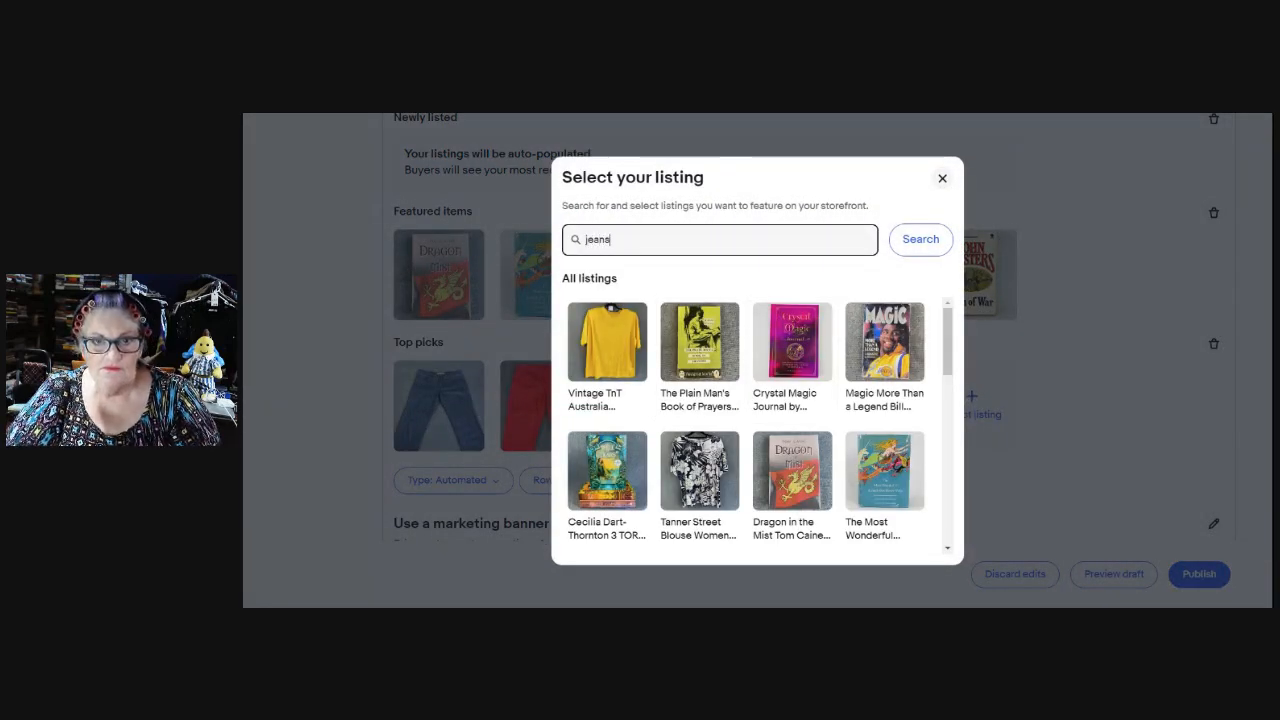
key("Return")
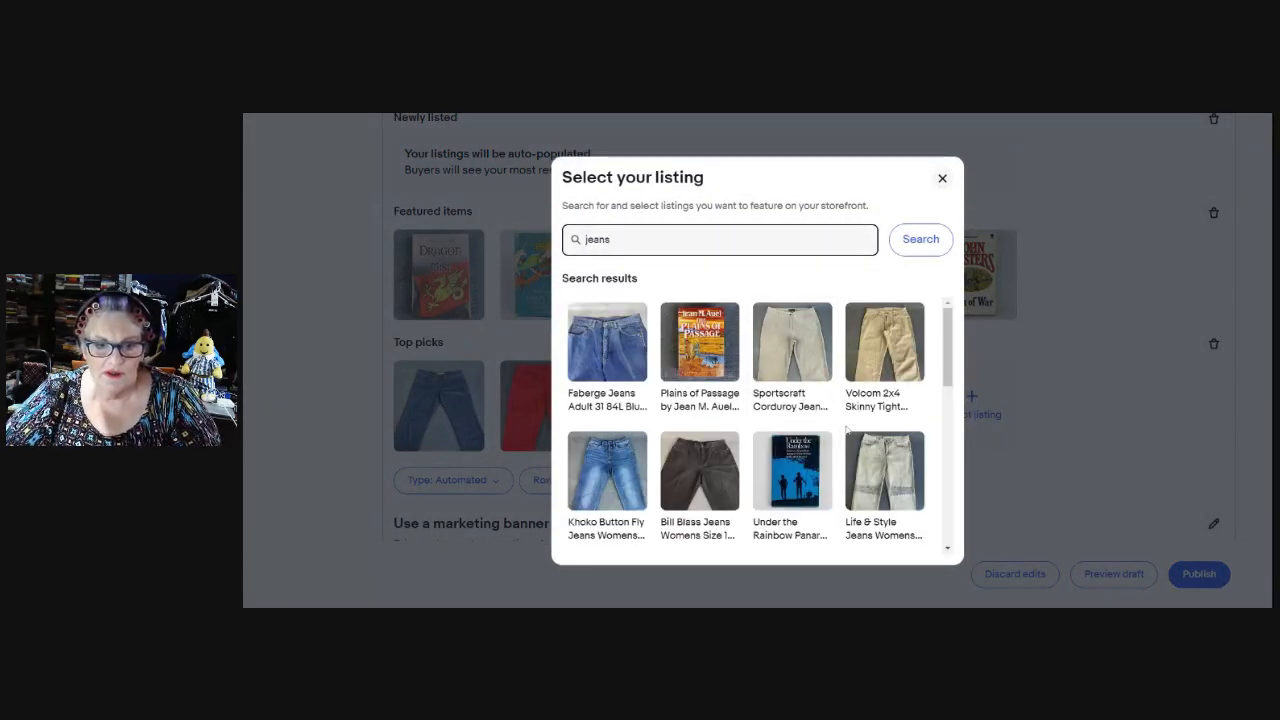
scroll(805, 430, "down", 1)
scroll(911, 410, "down", 2)
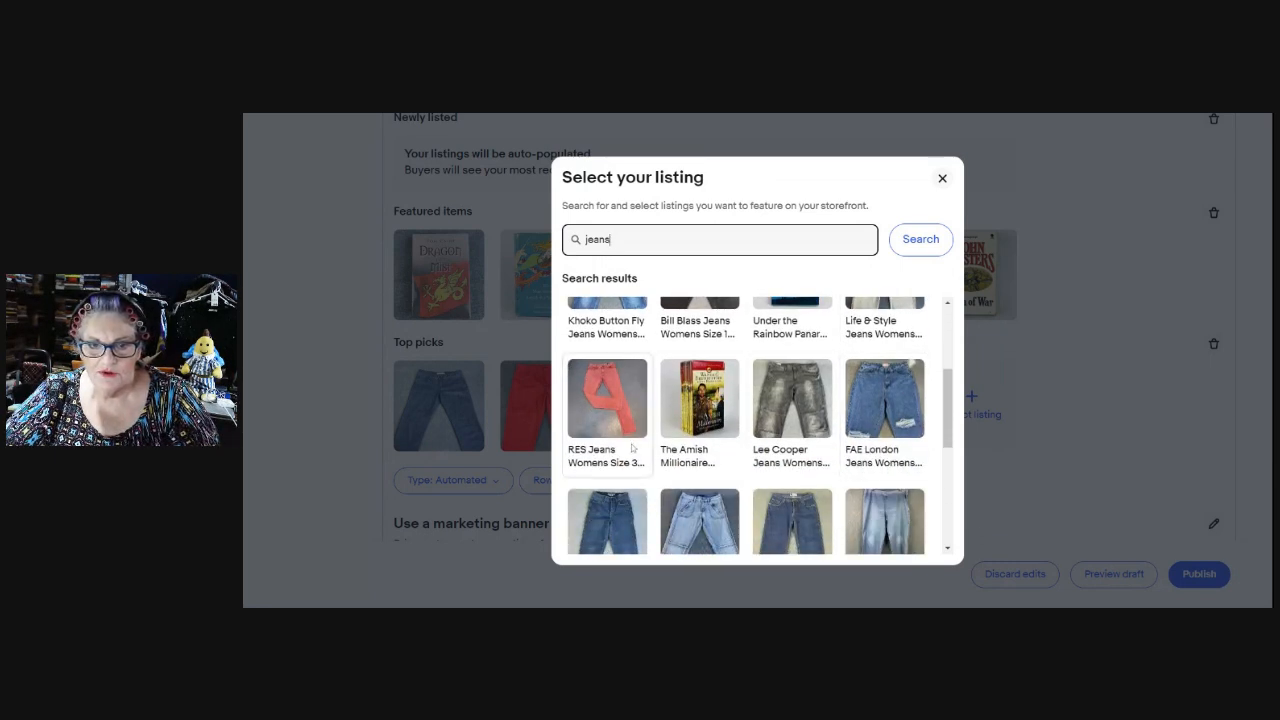
left_click(901, 409)
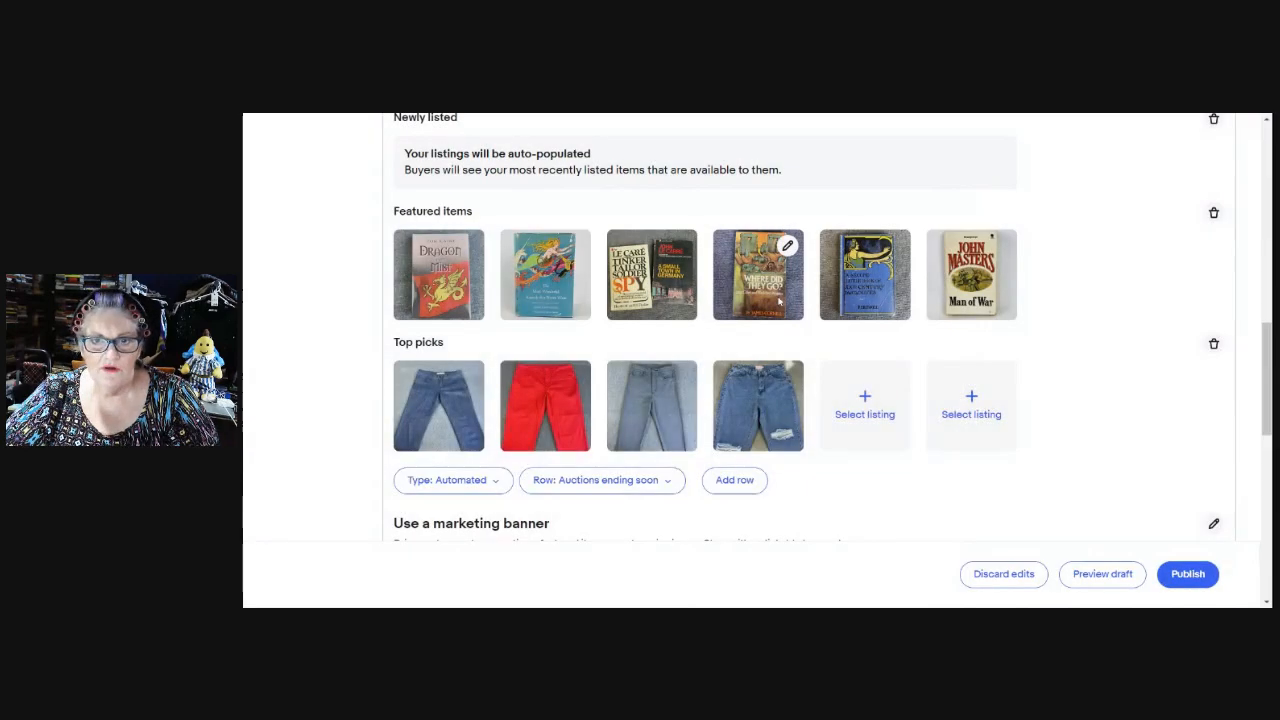
Complete Top picks with the Quiksilver jeans and Esprit Jeans Womens 32 in the last two slots.
left_click(865, 405)
left_click(700, 240)
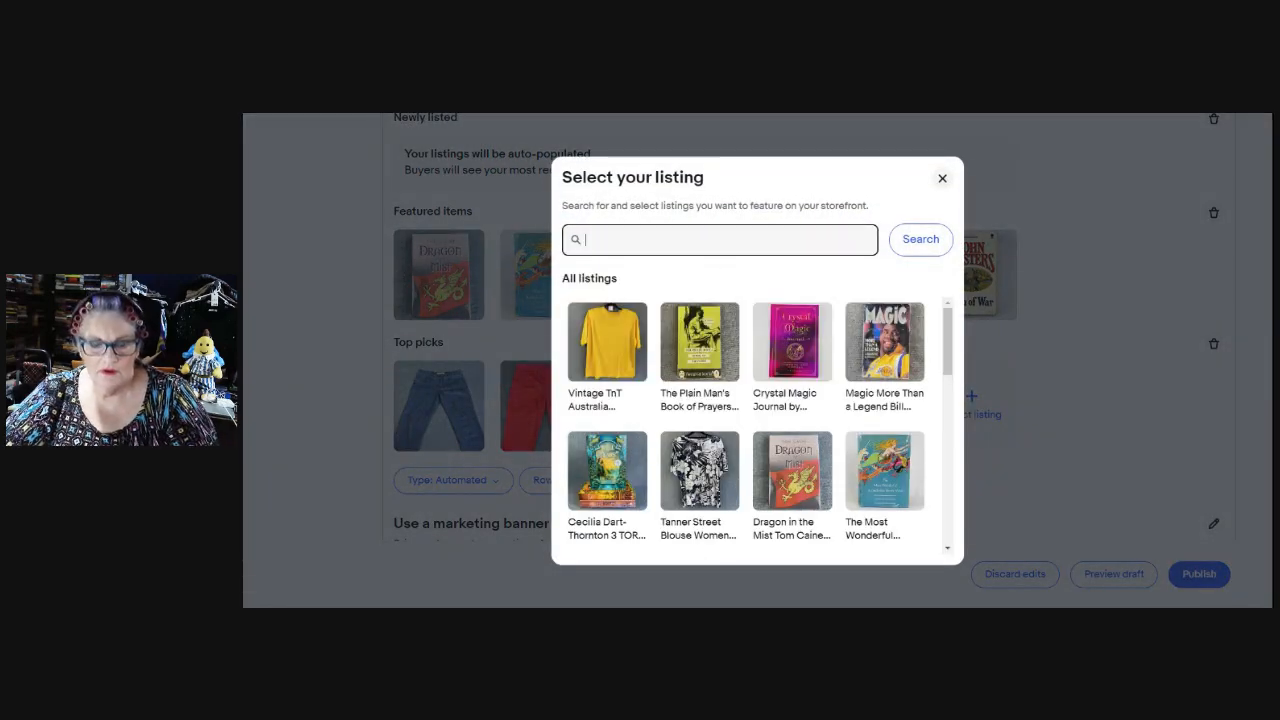
type("jeans")
key("Return")
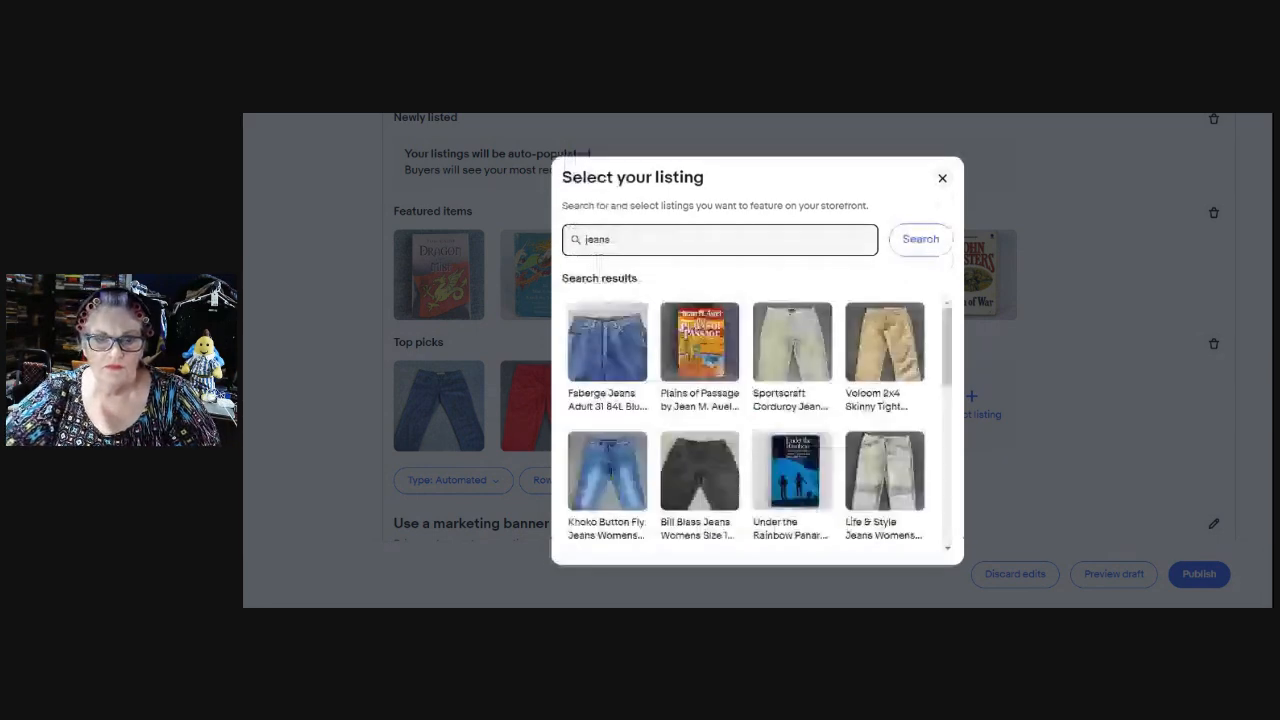
scroll(801, 455, "down", 3)
scroll(801, 455, "down", 1)
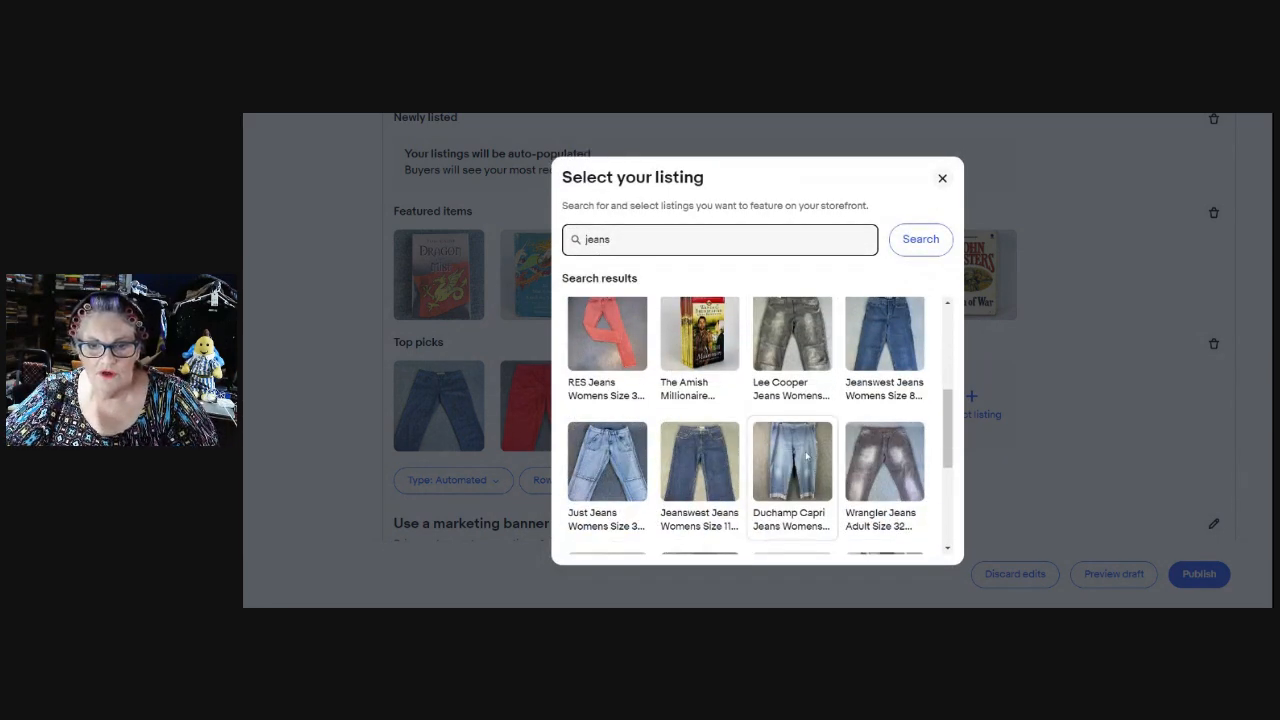
scroll(817, 450, "down", 4)
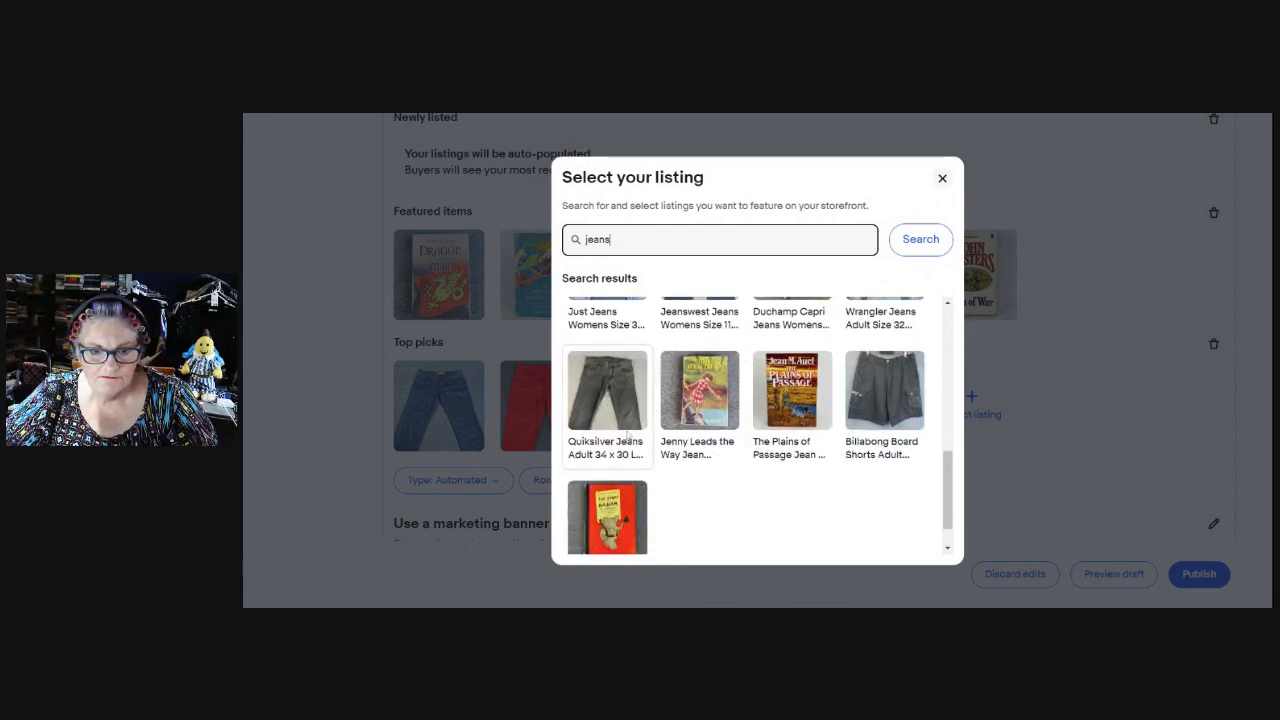
left_click(622, 416)
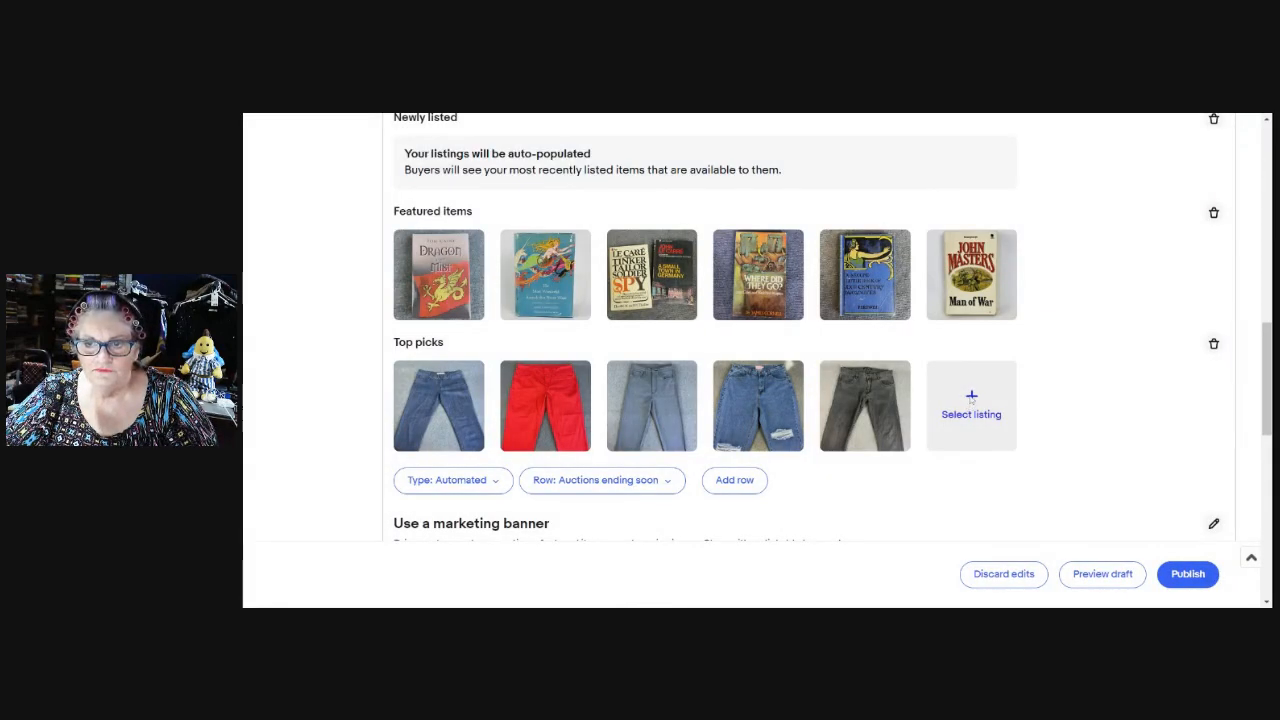
left_click(971, 398)
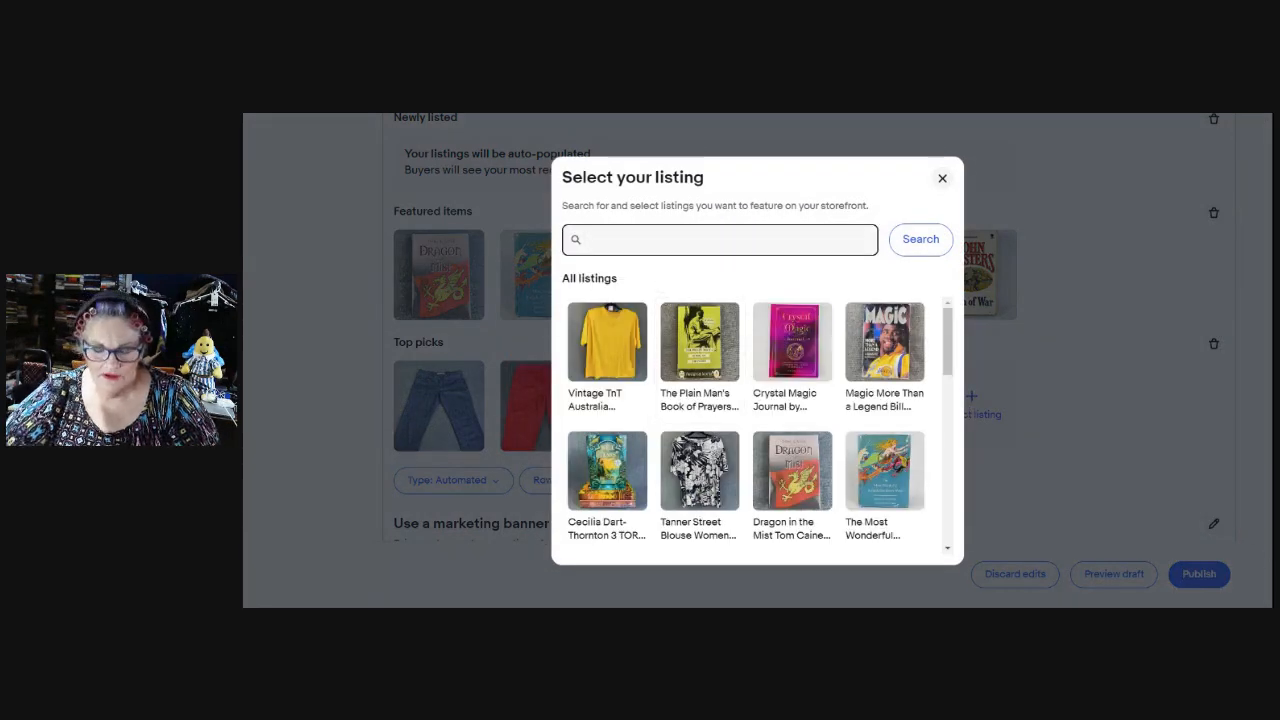
type("espri")
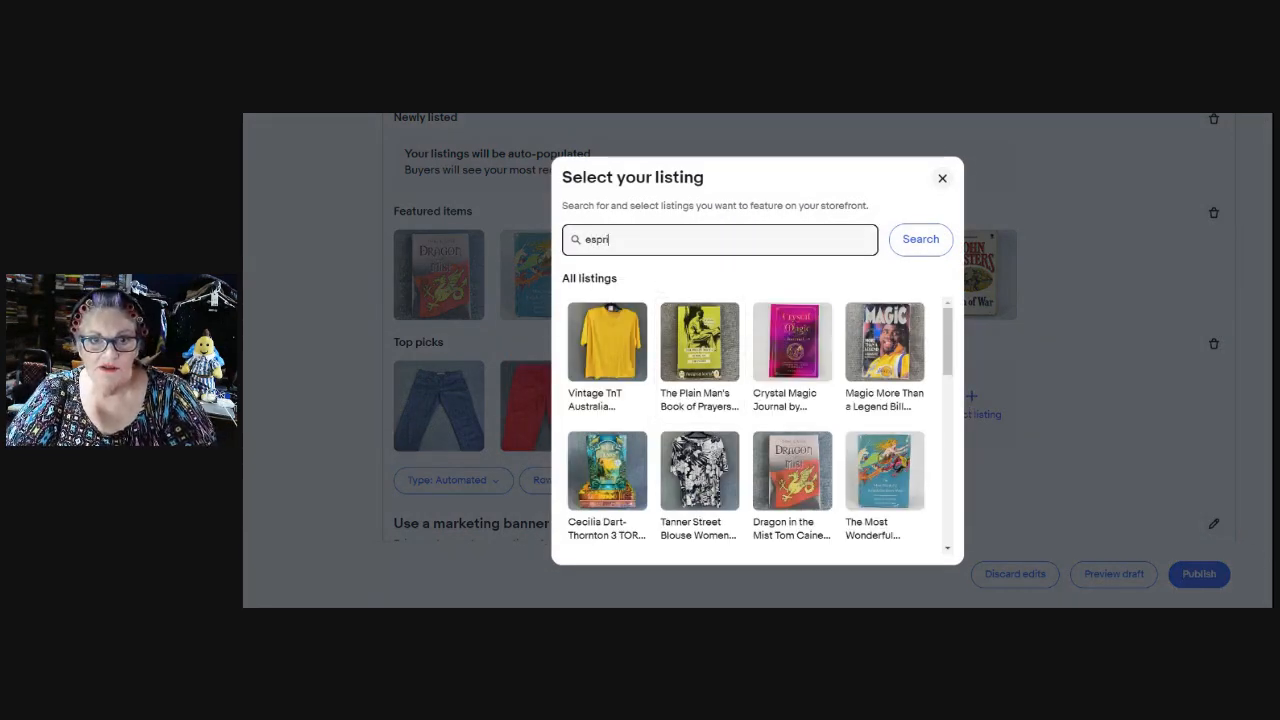
type("t")
key("Return")
left_click(613, 355)
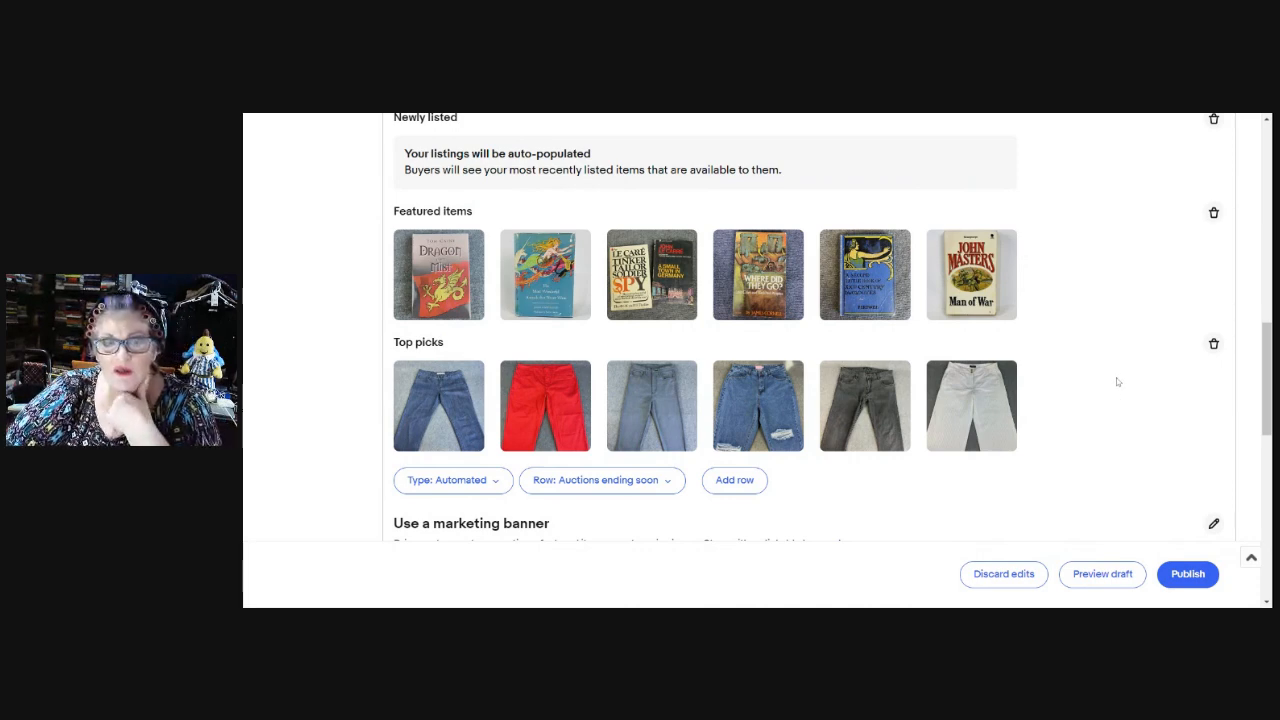
scroll(1132, 395, "up", 2)
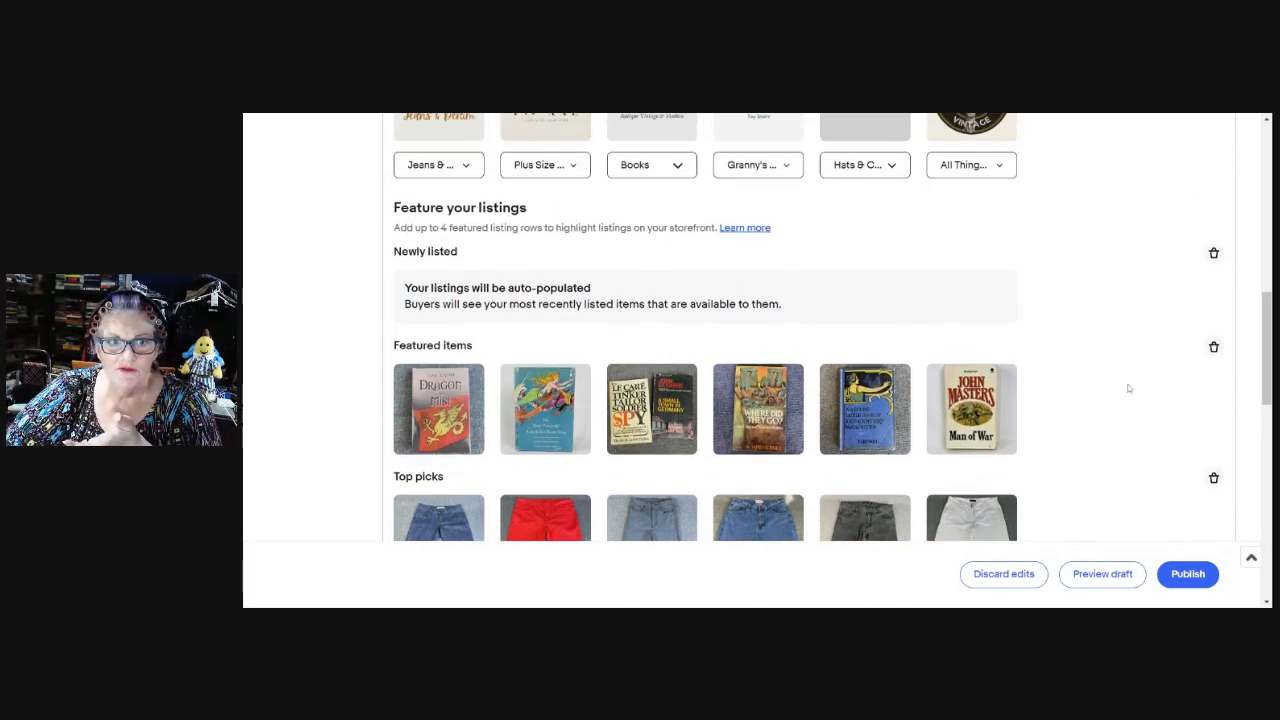
scroll(1145, 335, "down", 2)
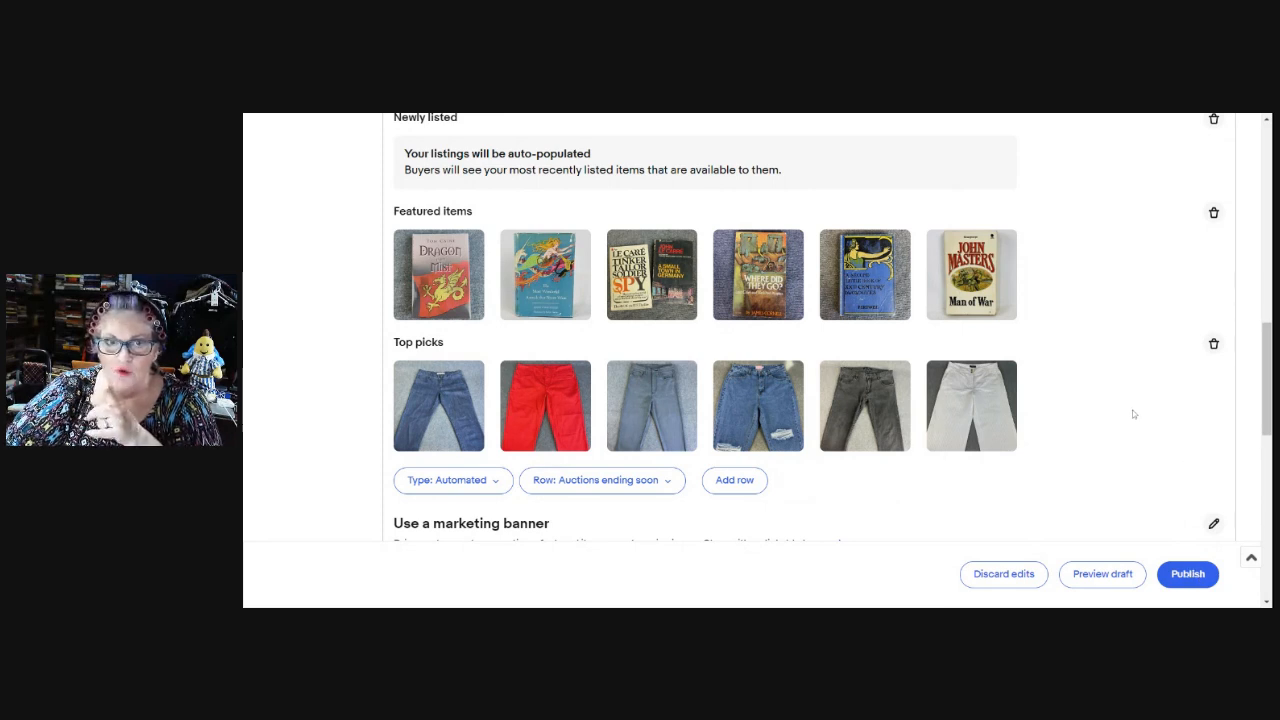
scroll(1134, 420, "down", 2)
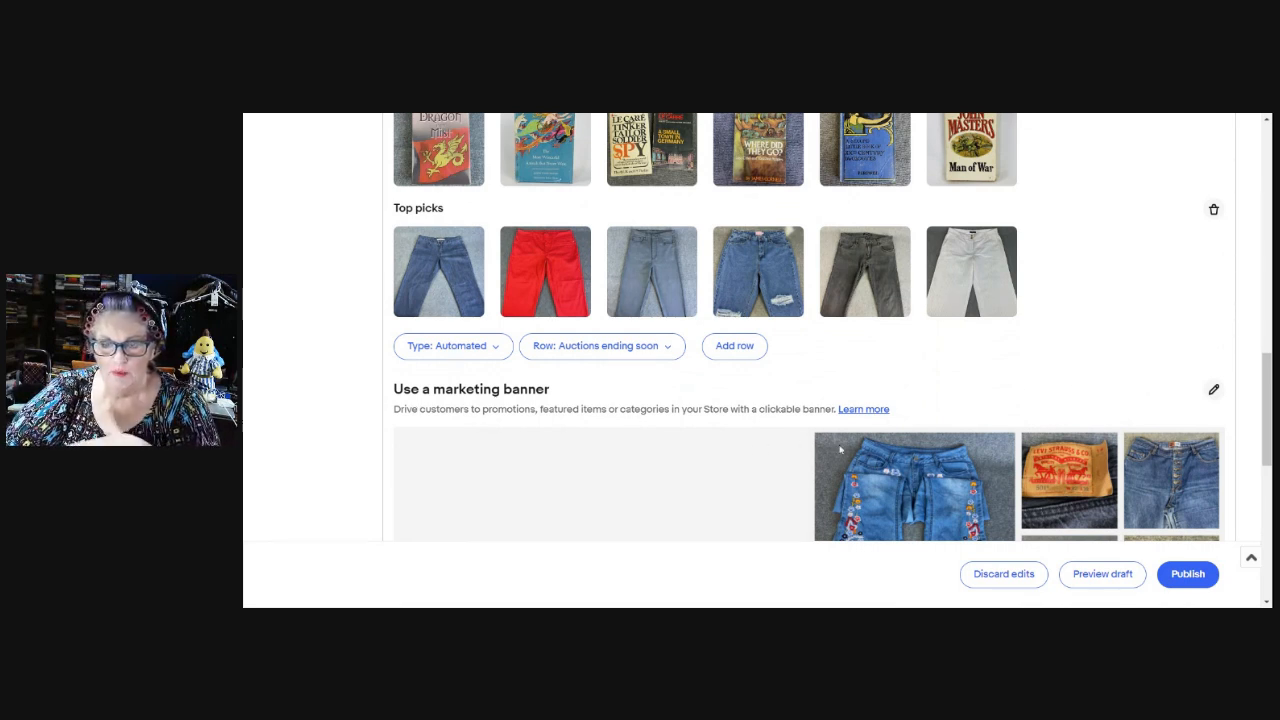
scroll(1079, 416, "down", 2)
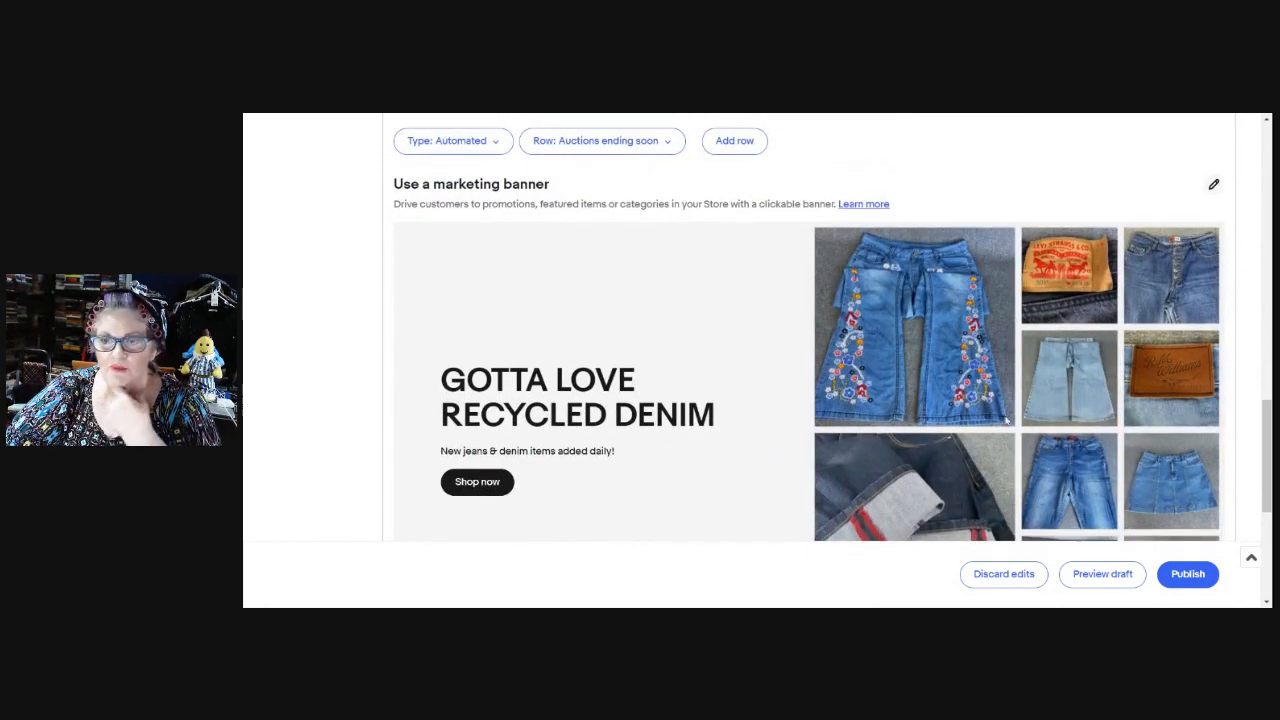
scroll(986, 448, "down", 1)
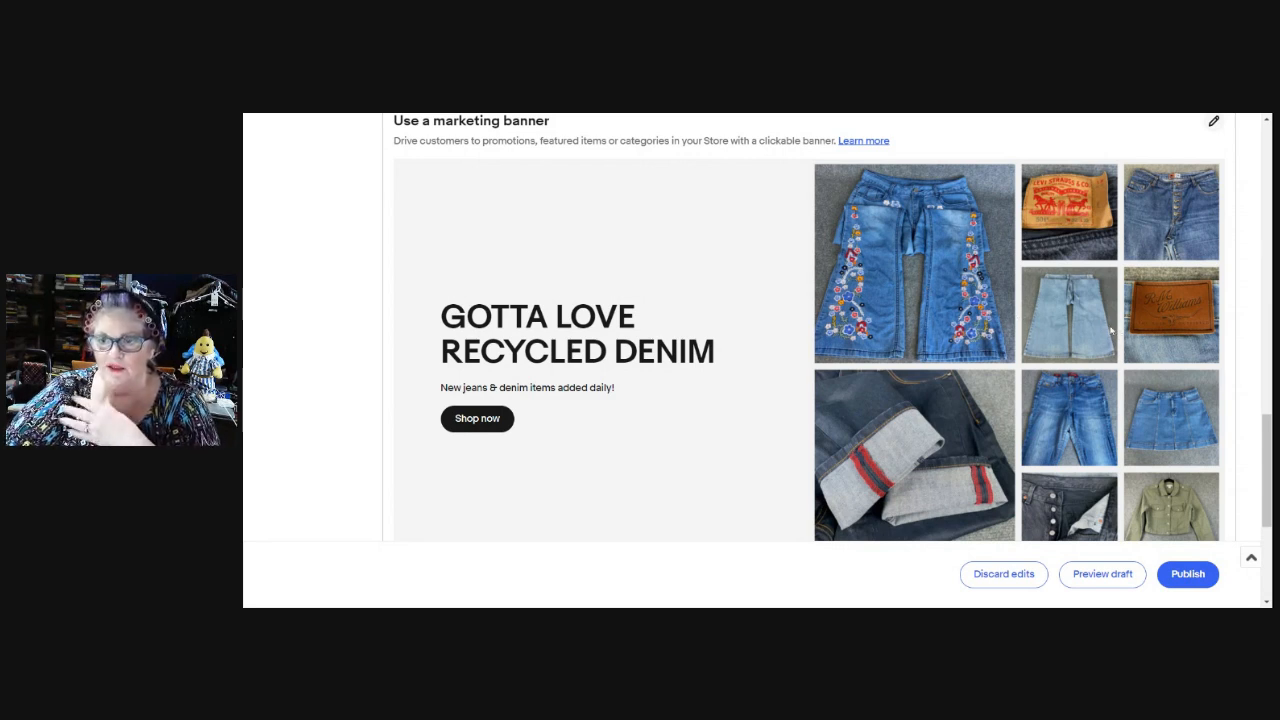
scroll(1112, 316, "down", 1)
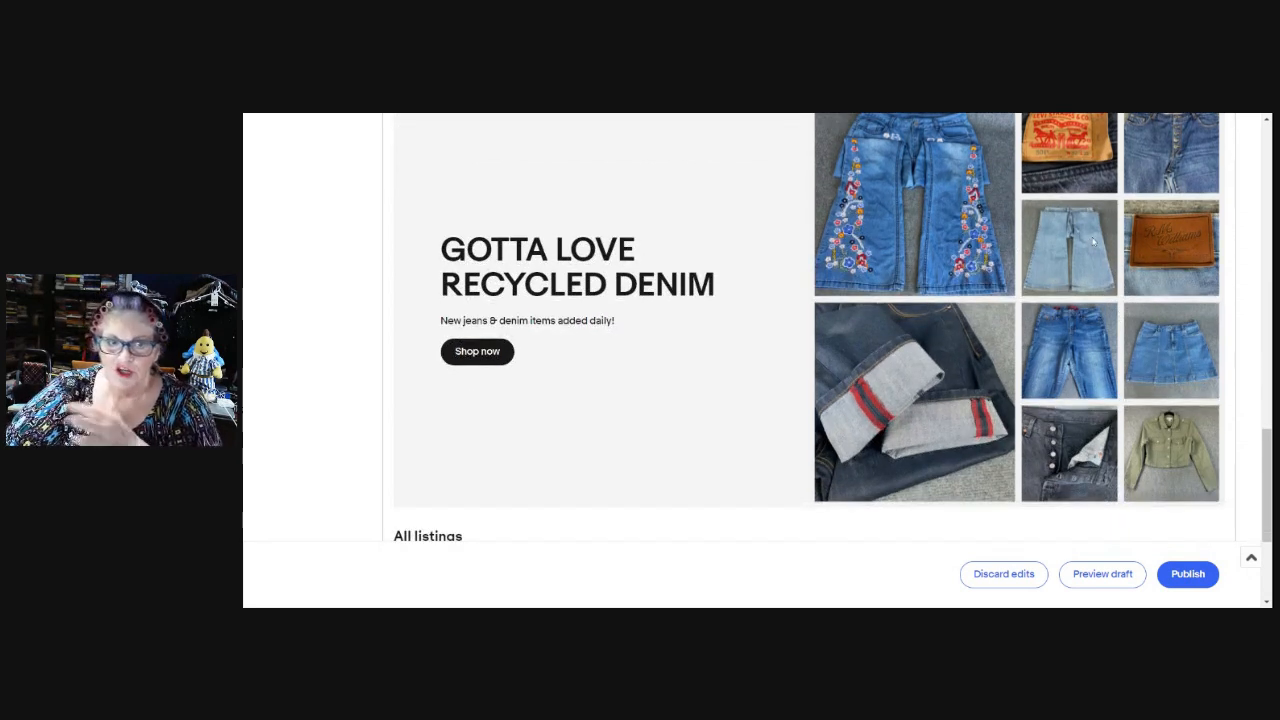
scroll(1140, 293, "up", 2)
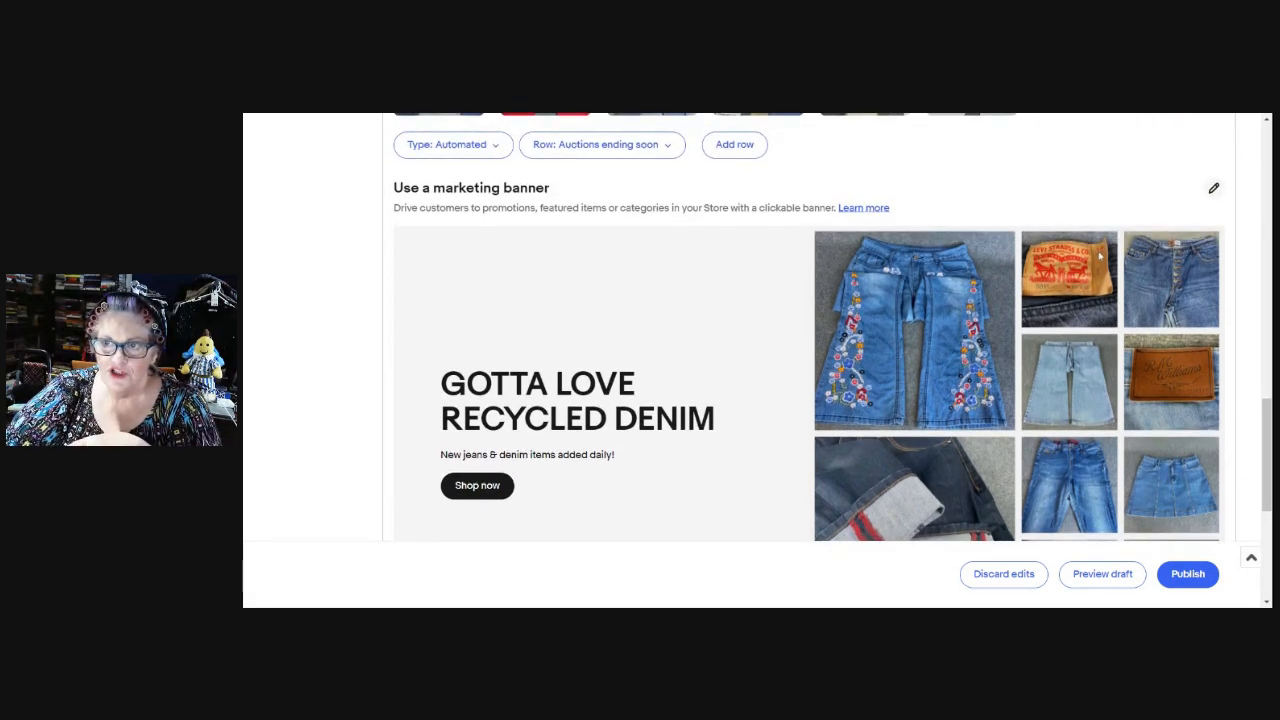
left_click(1214, 190)
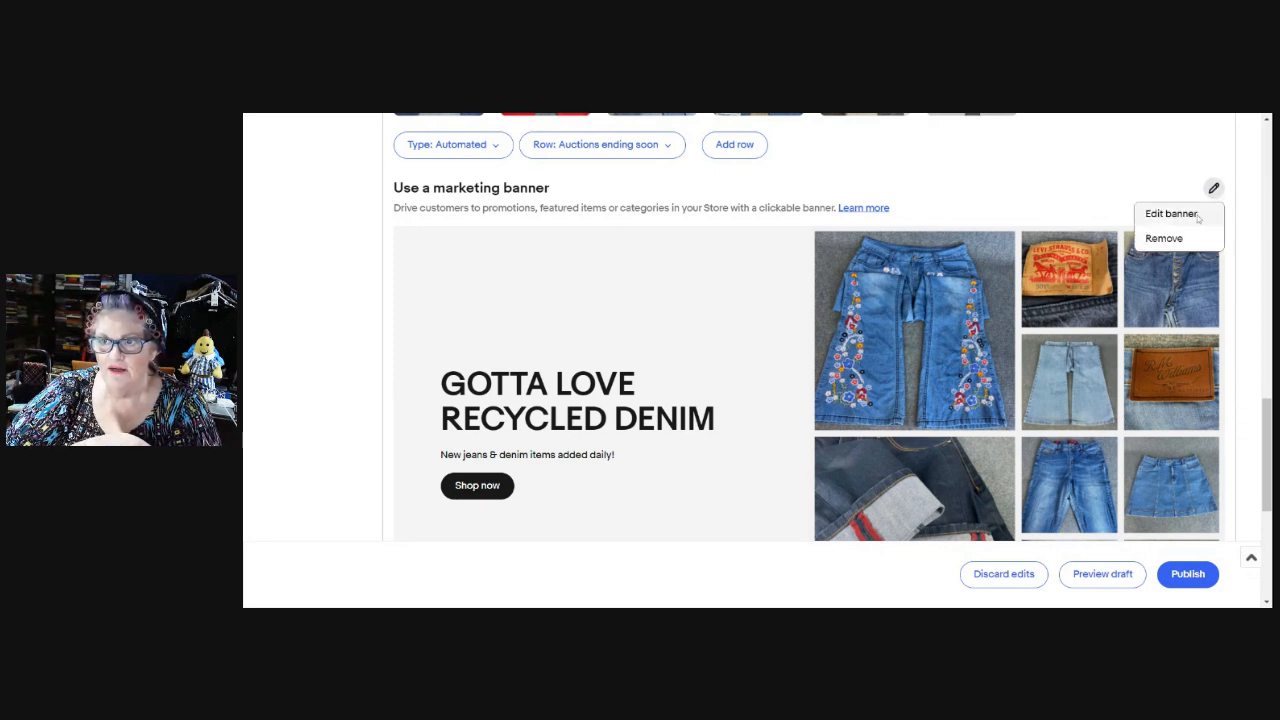
left_click(1034, 187)
scroll(997, 262, "down", 3)
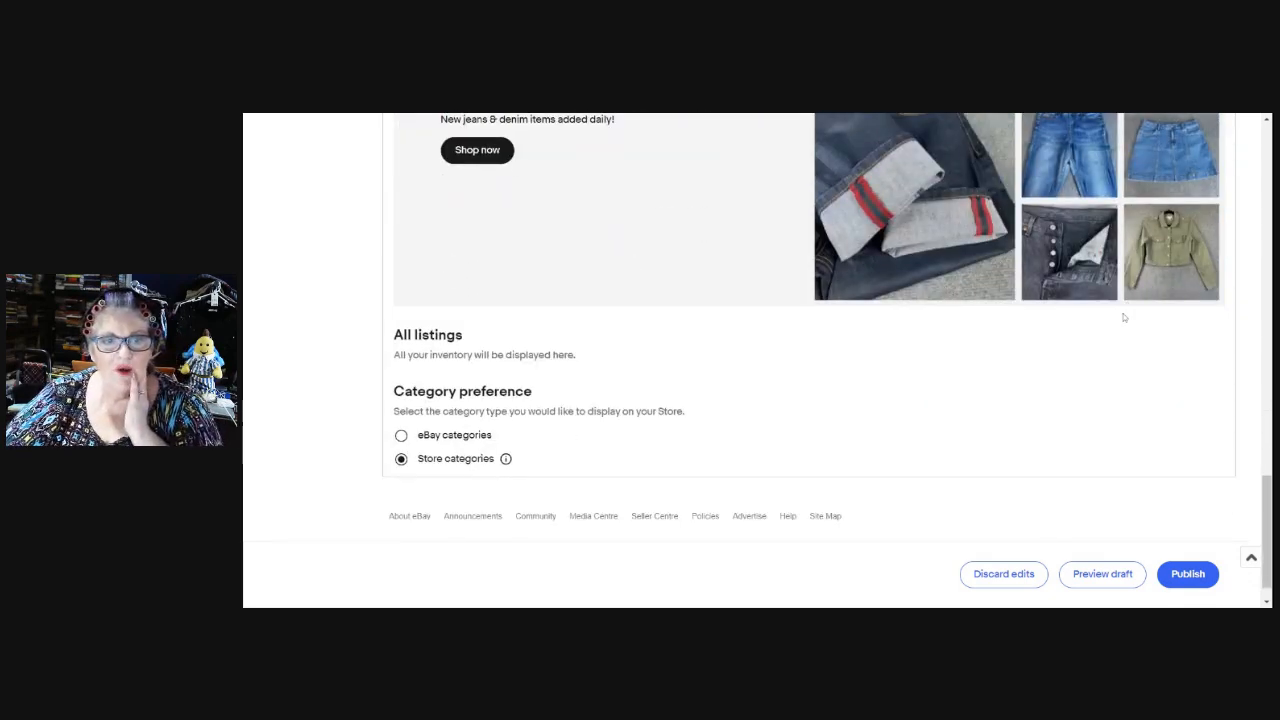
scroll(1117, 326, "up", 4)
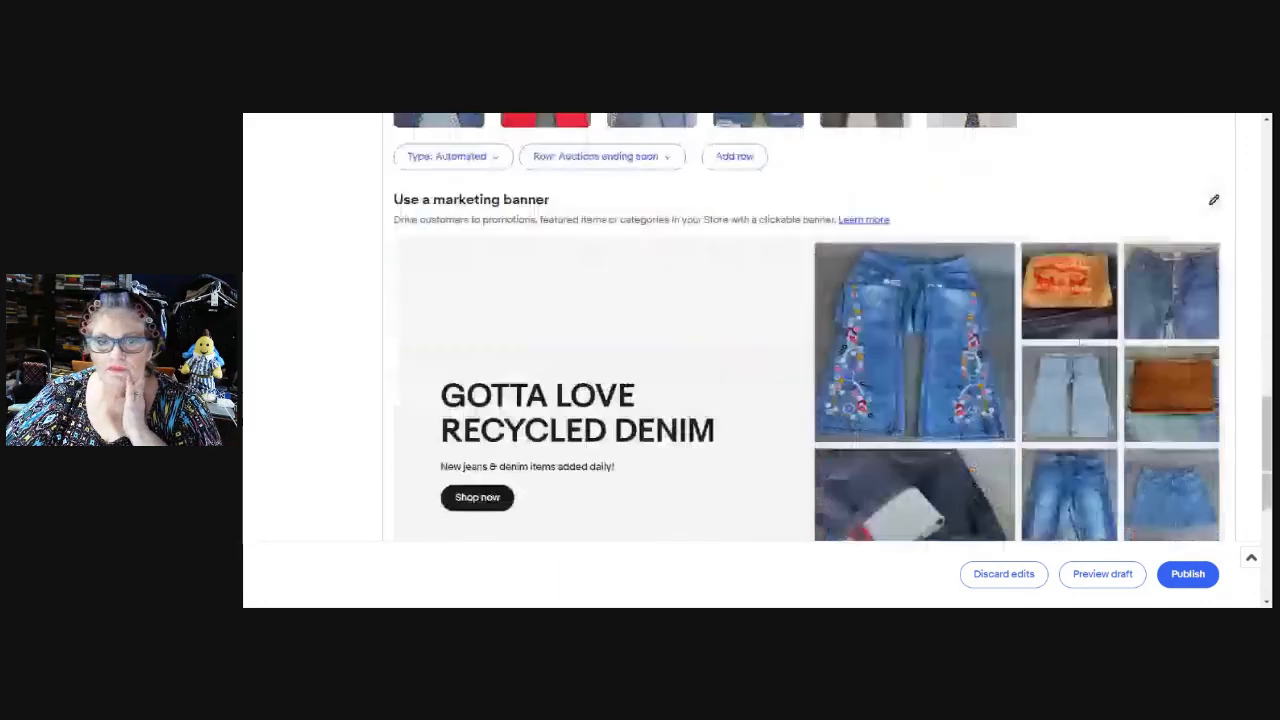
scroll(1079, 342, "down", 4)
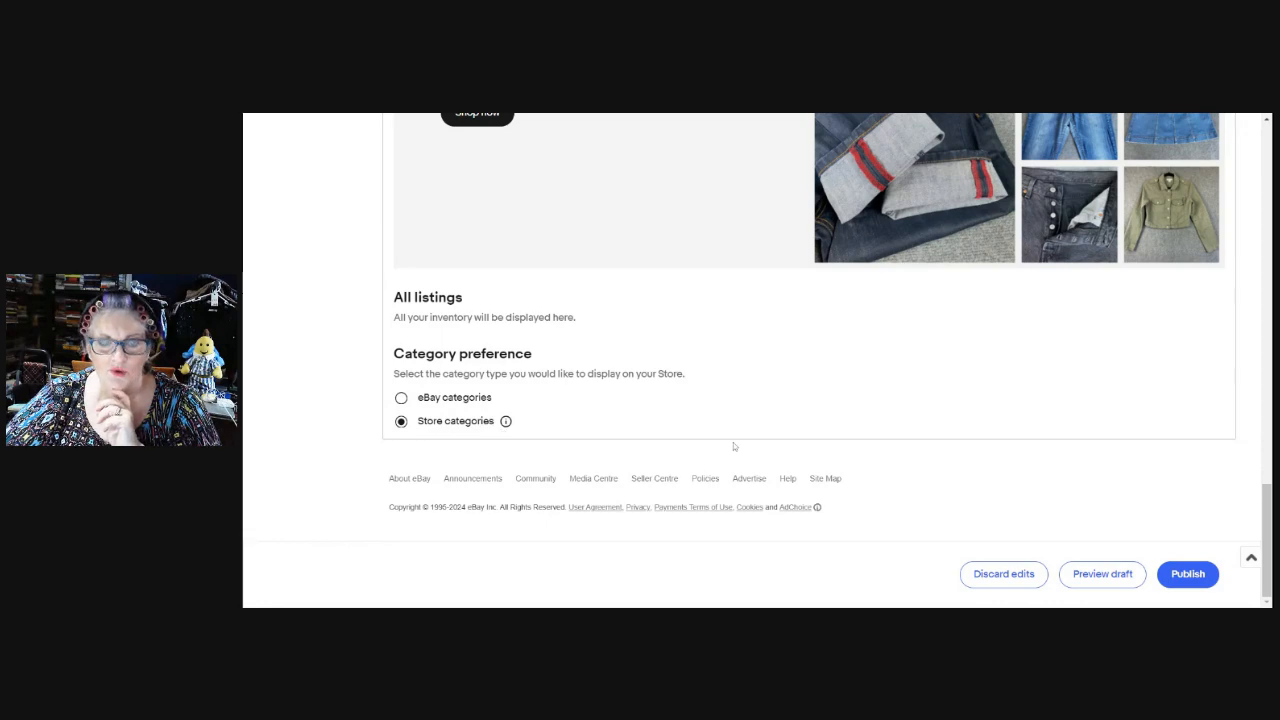
scroll(1063, 412, "up", 5)
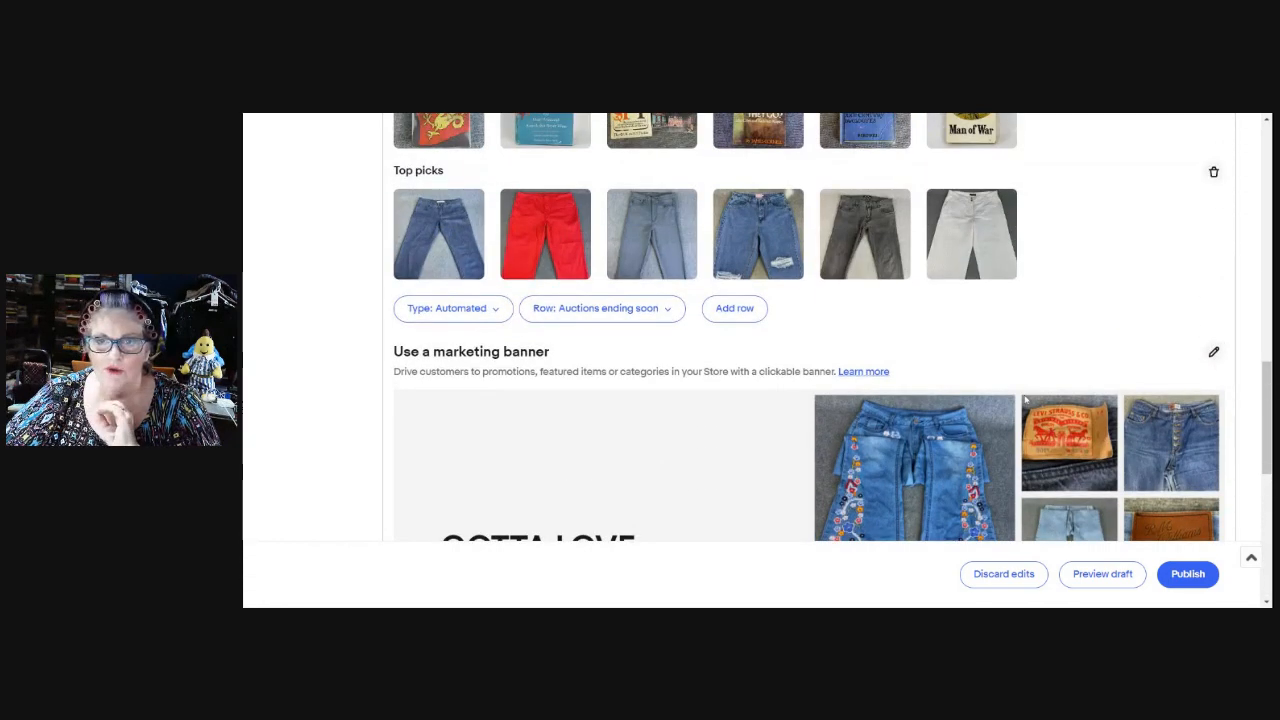
scroll(1025, 400, "up", 3)
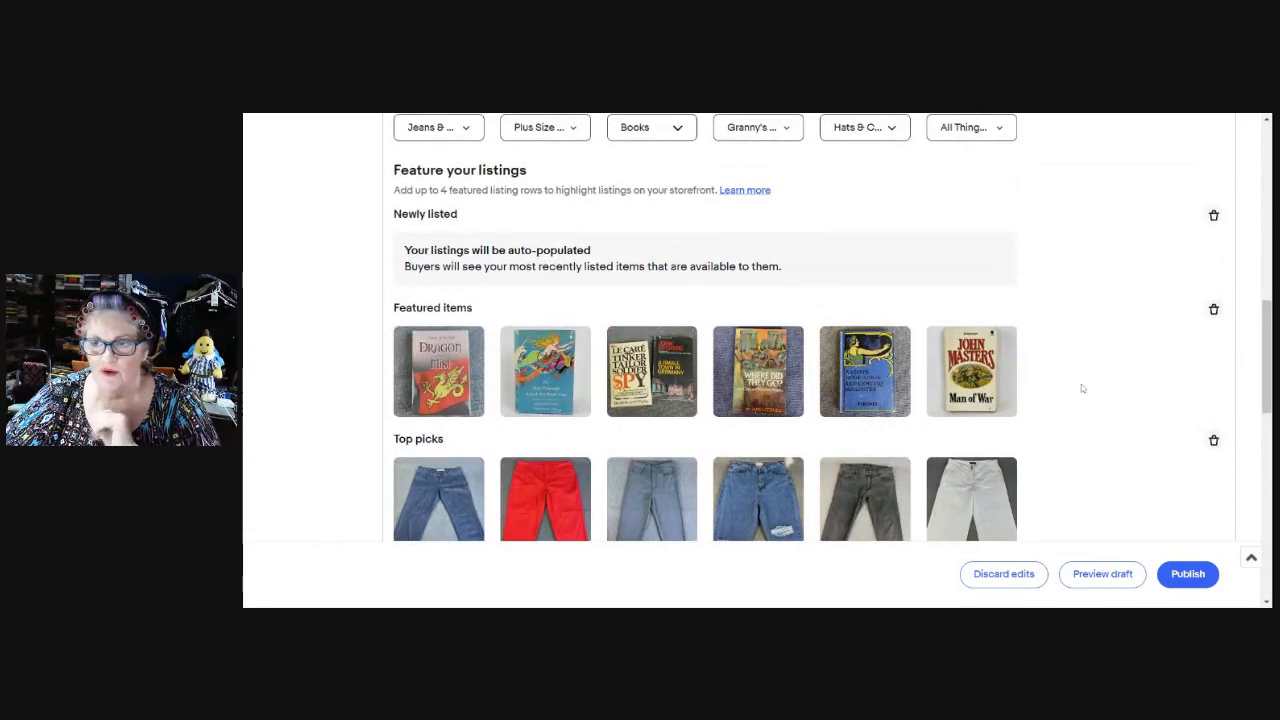
scroll(1092, 389, "down", 2)
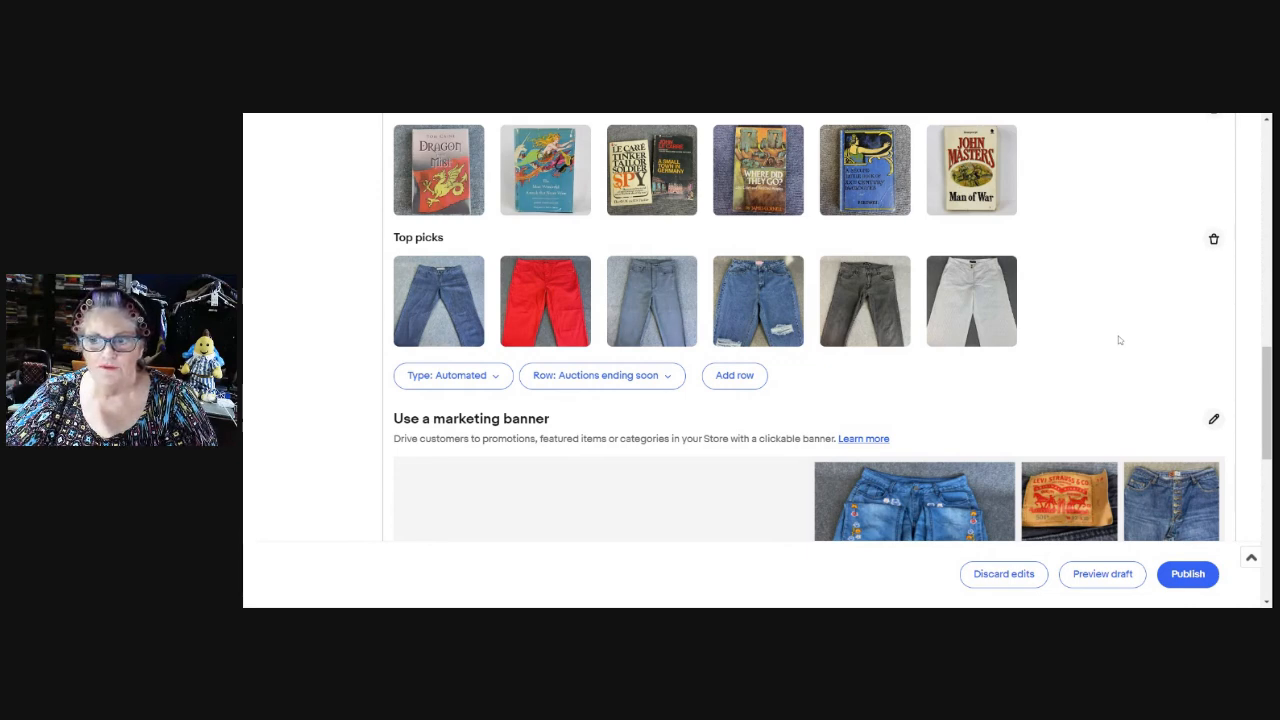
Publish the store changes and scroll through the live storefront.
left_click(1186, 574)
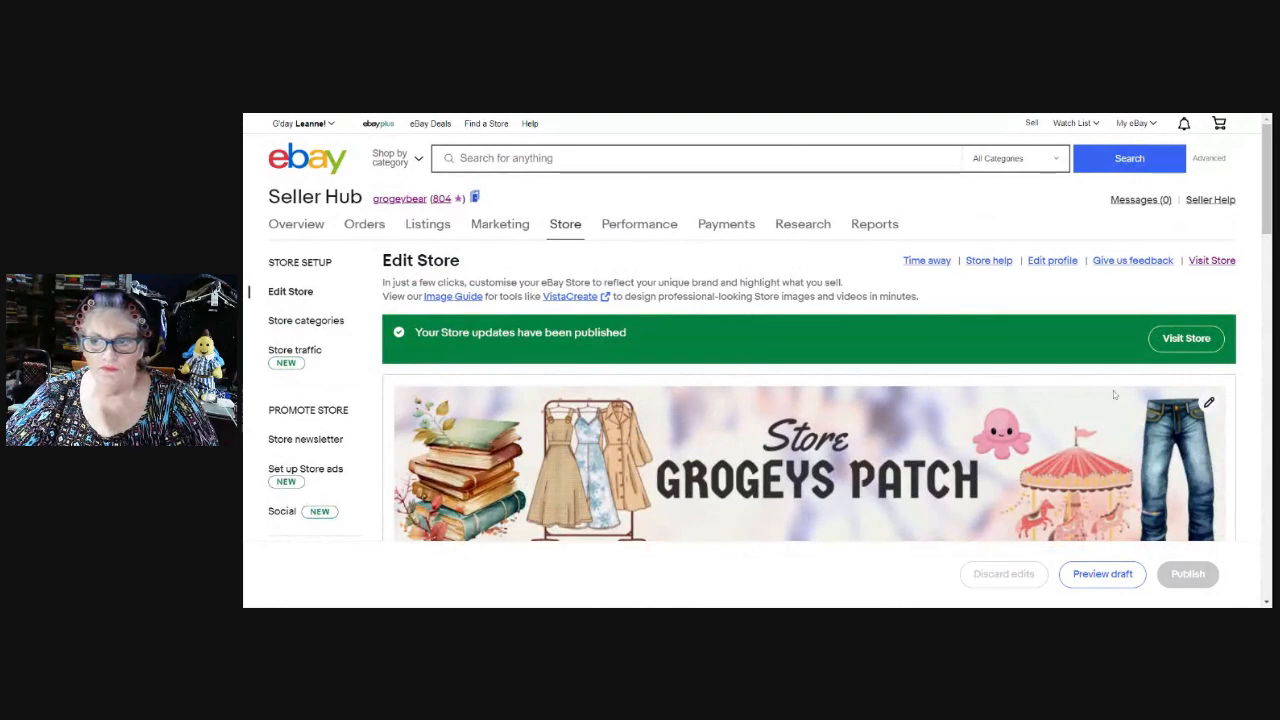
scroll(1114, 395, "down", 5)
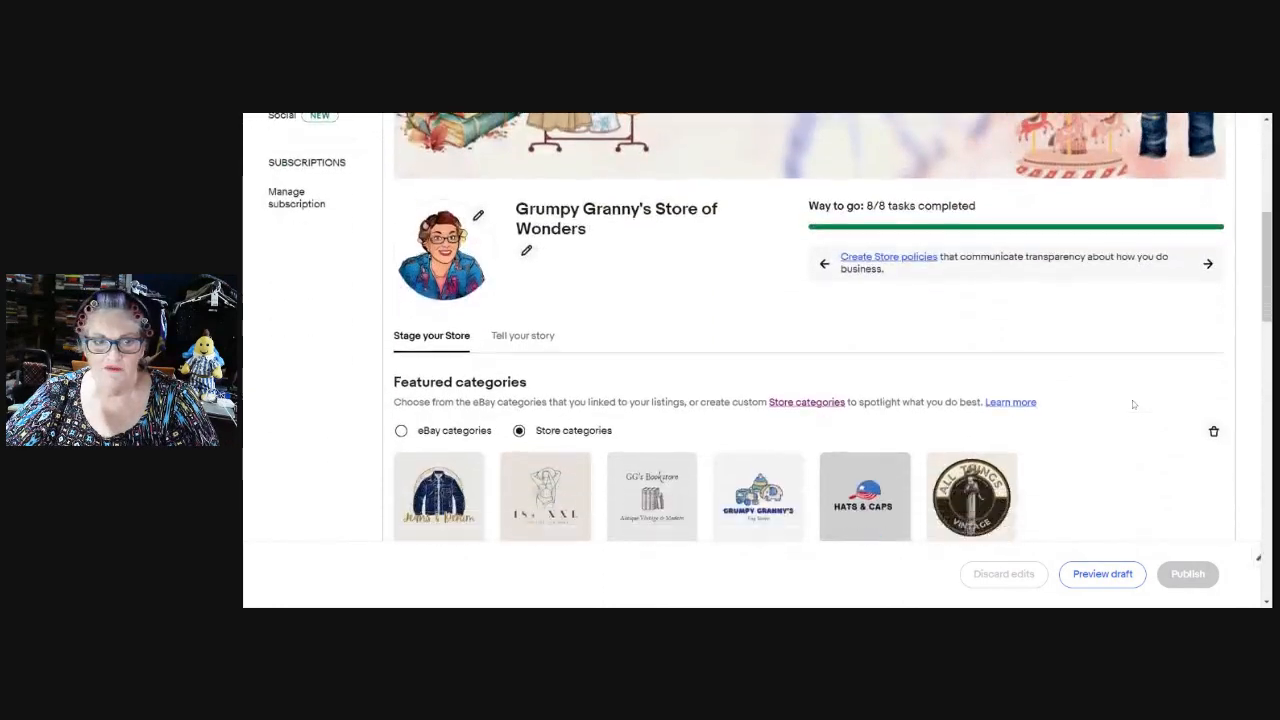
scroll(1142, 388, "up", 3)
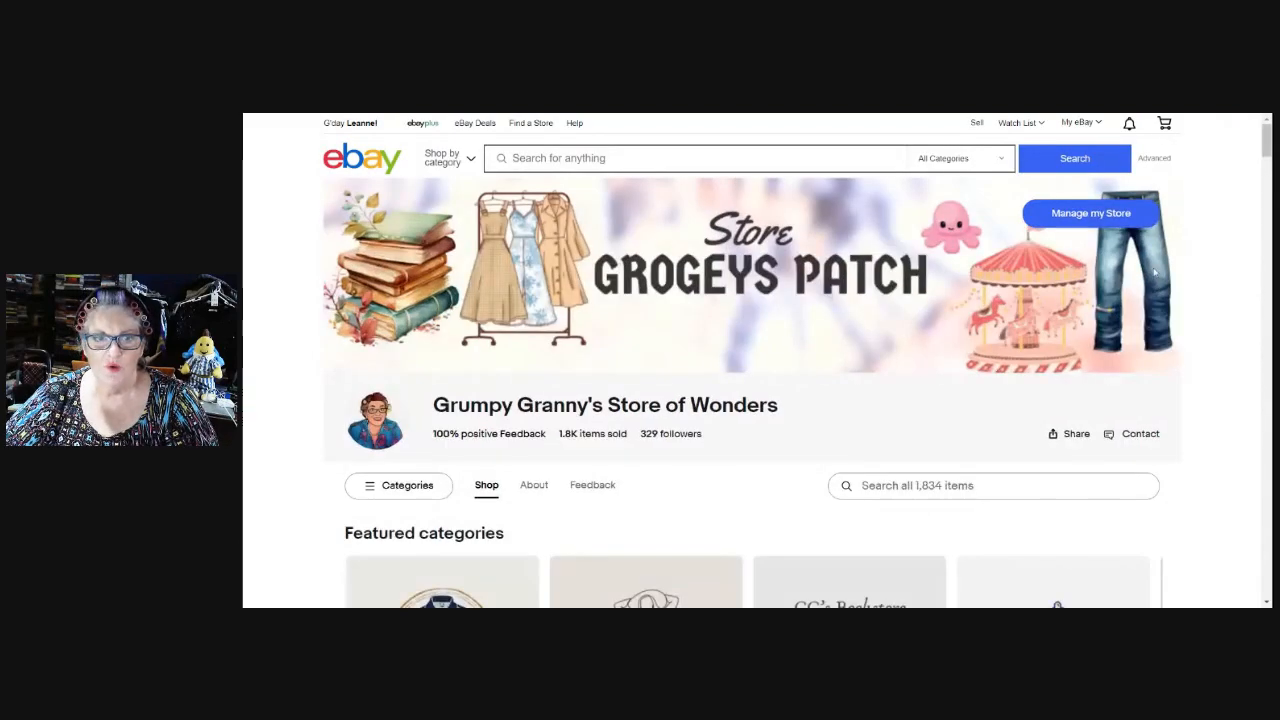
scroll(1208, 266, "down", 5)
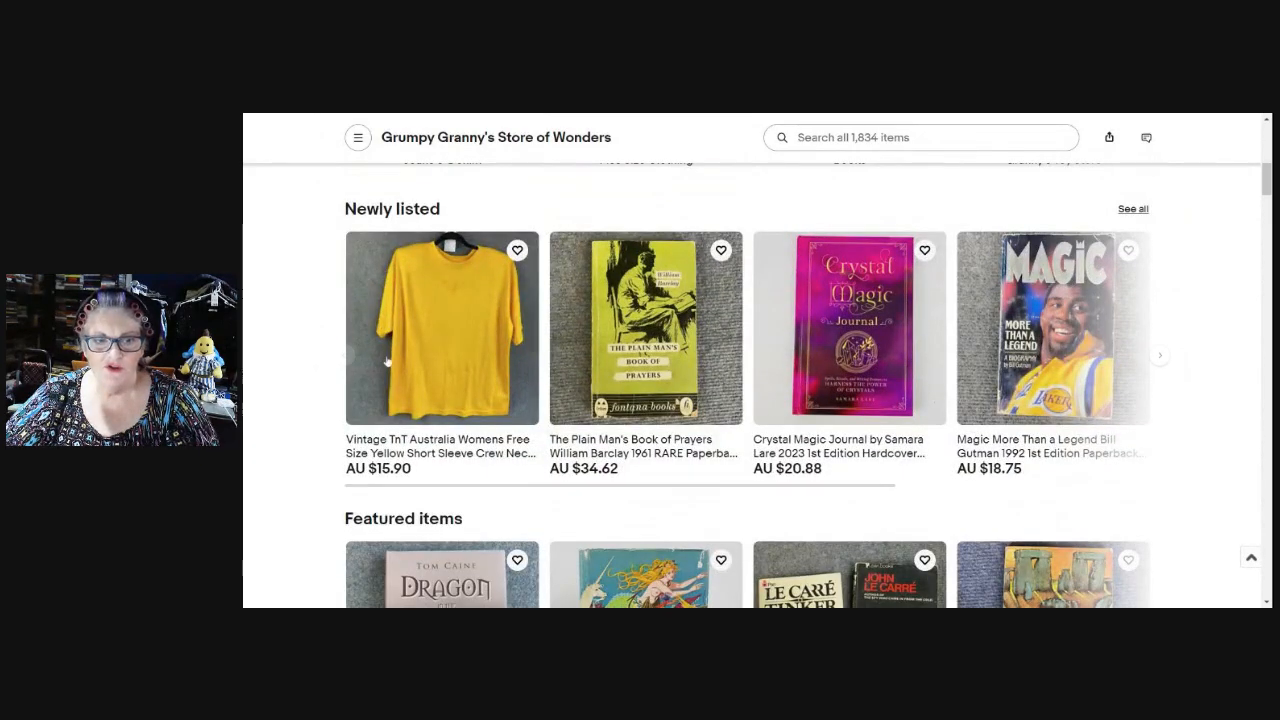
scroll(680, 348, "down", 3)
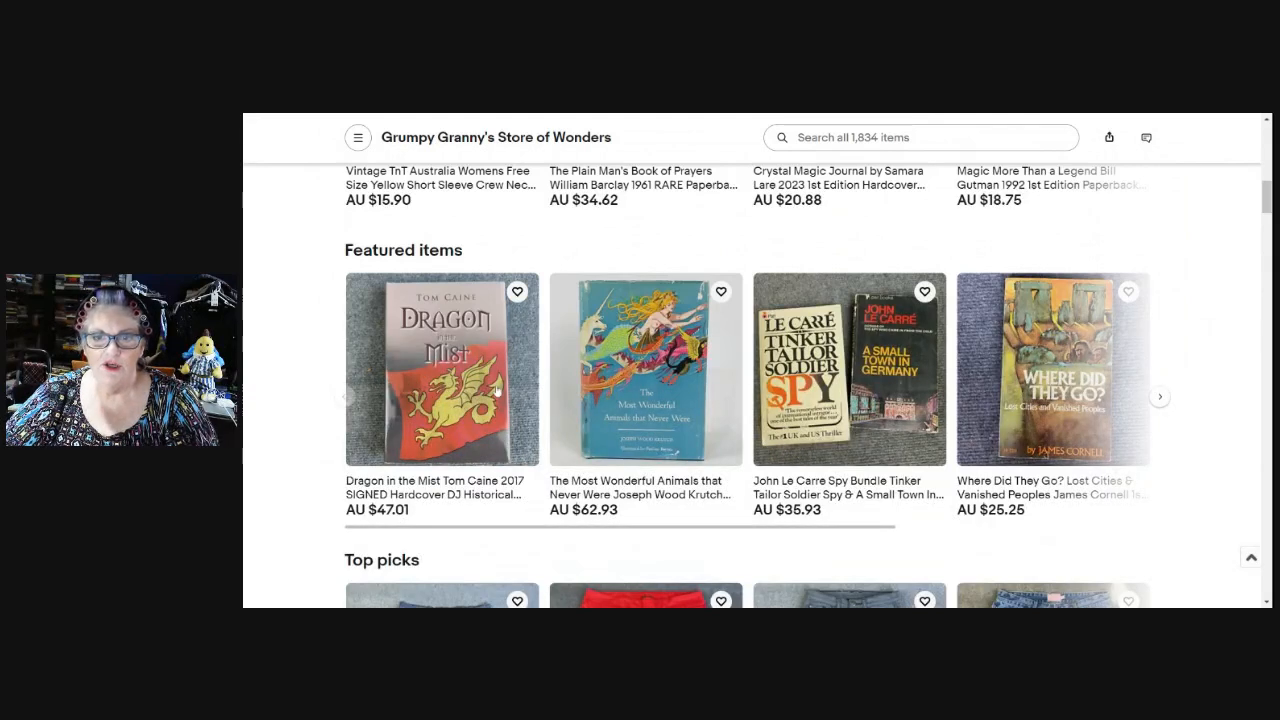
Advance the Featured items books and Top picks jeans carousels to see their remaining listings.
left_click(1160, 398)
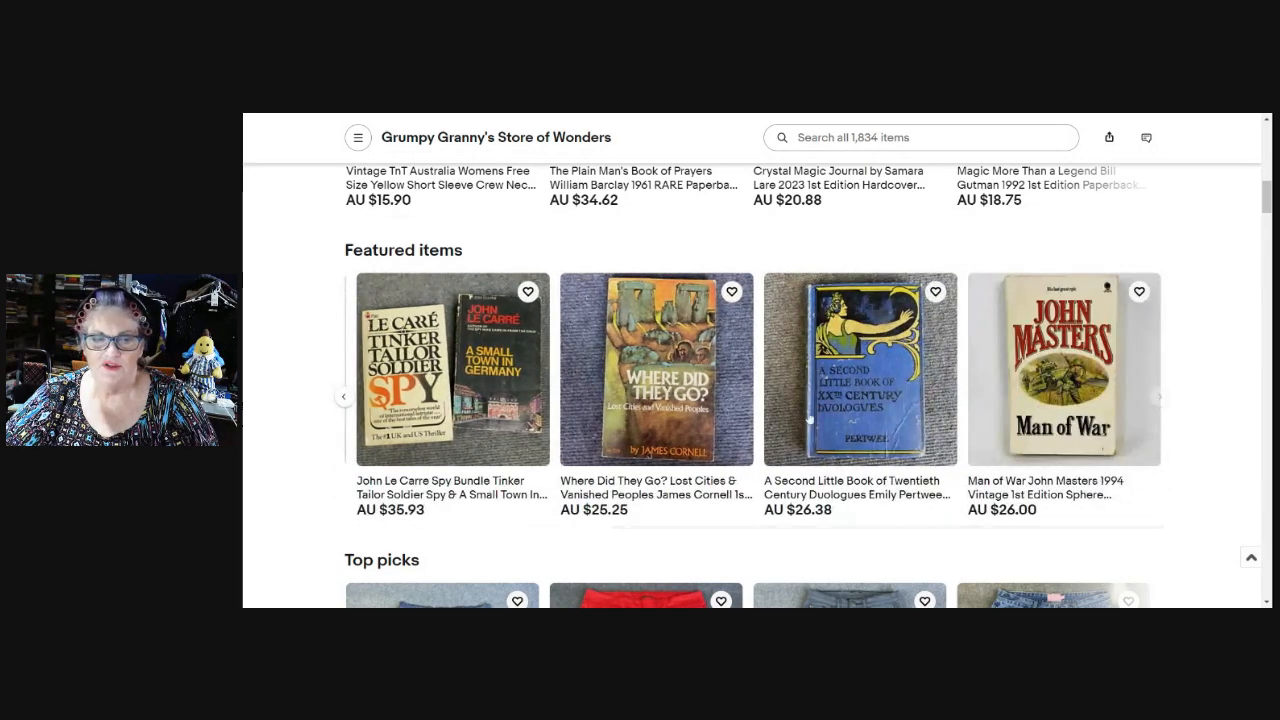
scroll(574, 383, "down", 3)
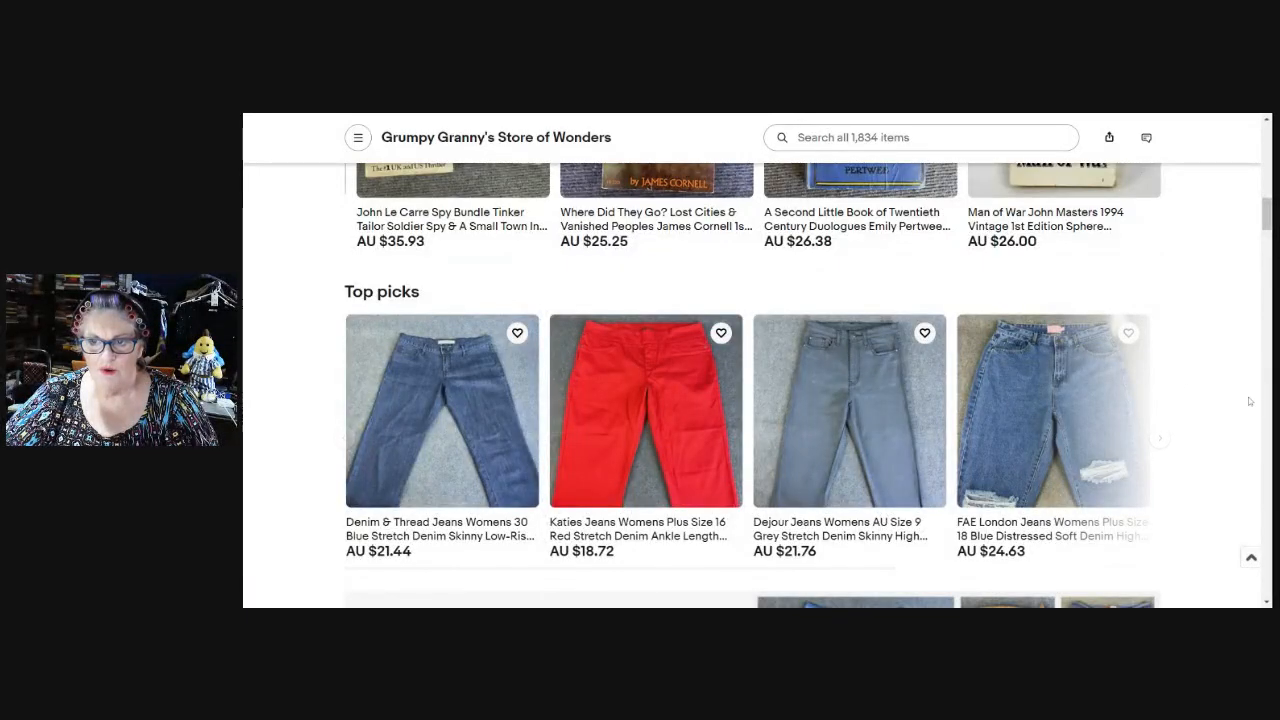
left_click(1166, 439)
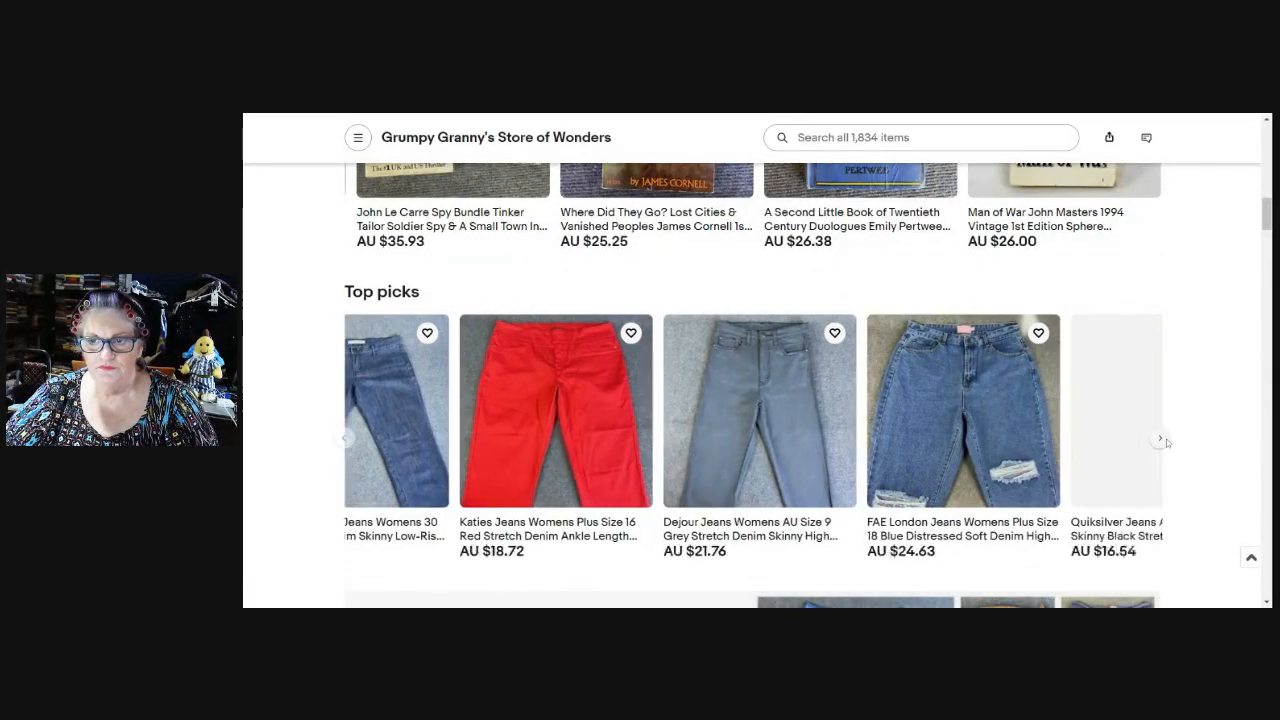
scroll(1229, 300, "down", 2)
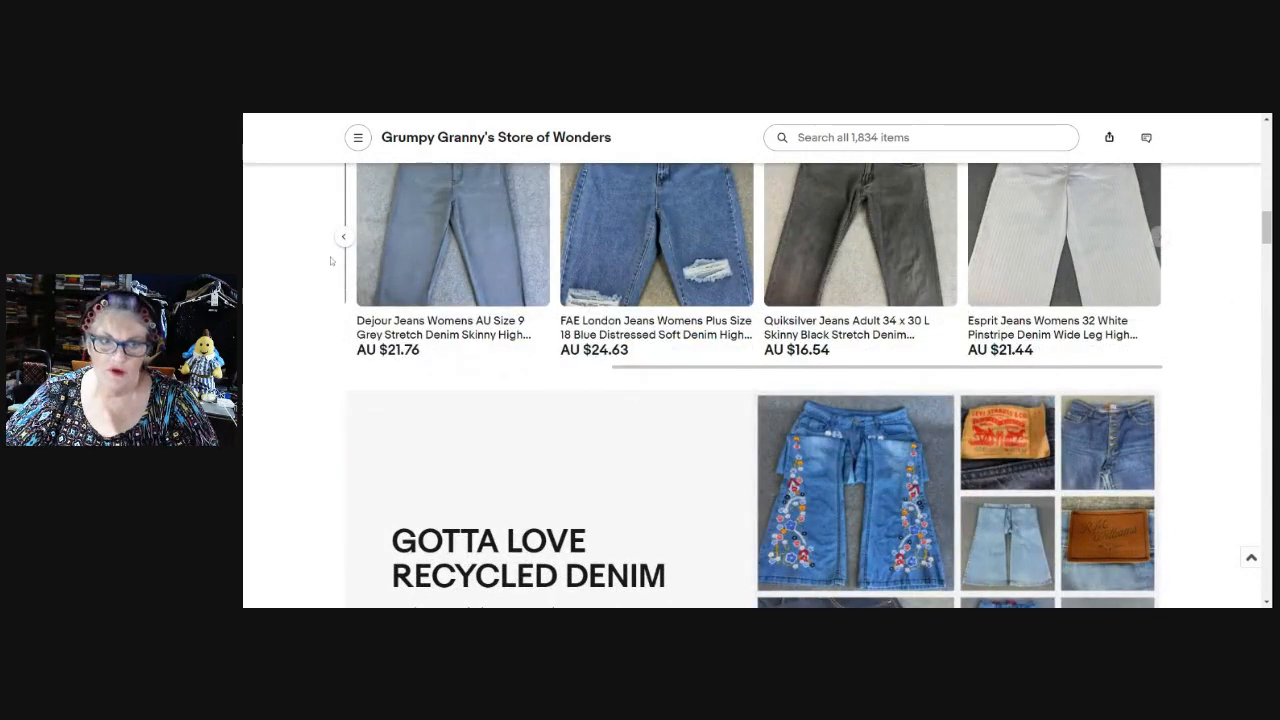
scroll(1244, 361, "up", 1)
scroll(1223, 346, "down", 2)
Open the sold Loveswept Vintage 8 x Romance Book Bundle listing (AU $22.19) and zoom its photo.
scroll(1216, 347, "up", 4)
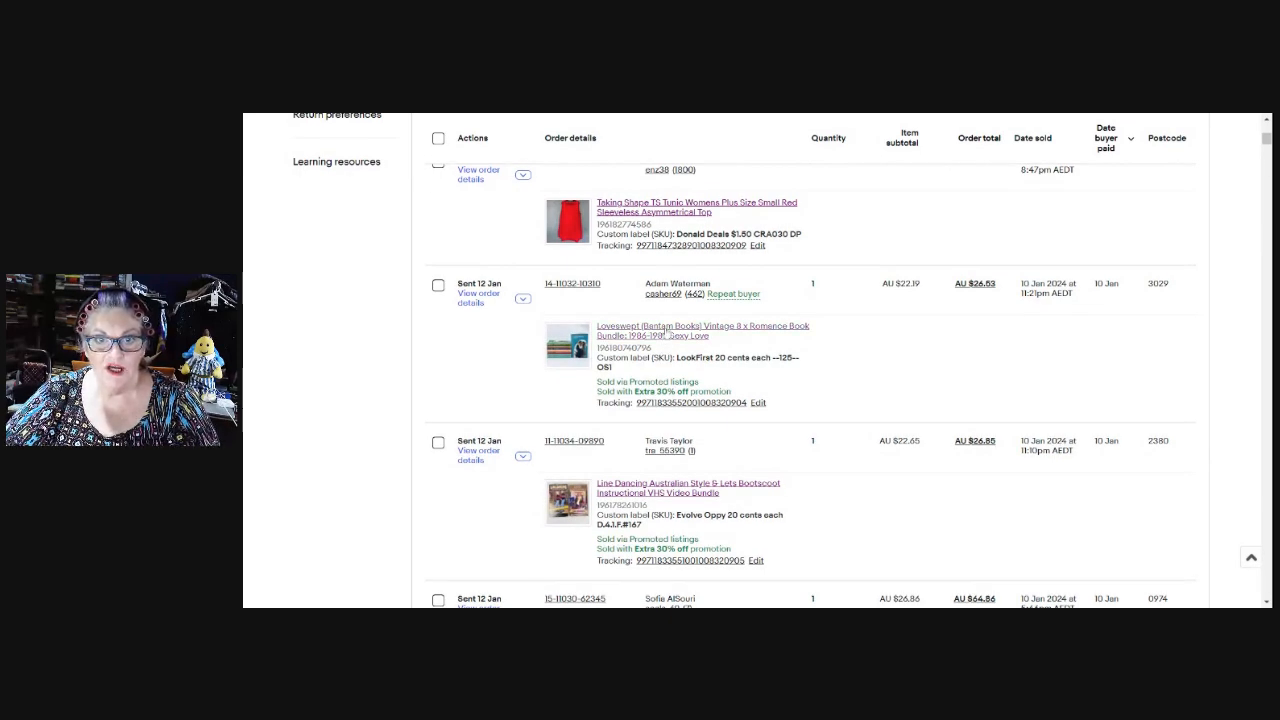
left_click(667, 331)
scroll(1105, 295, "down", 2)
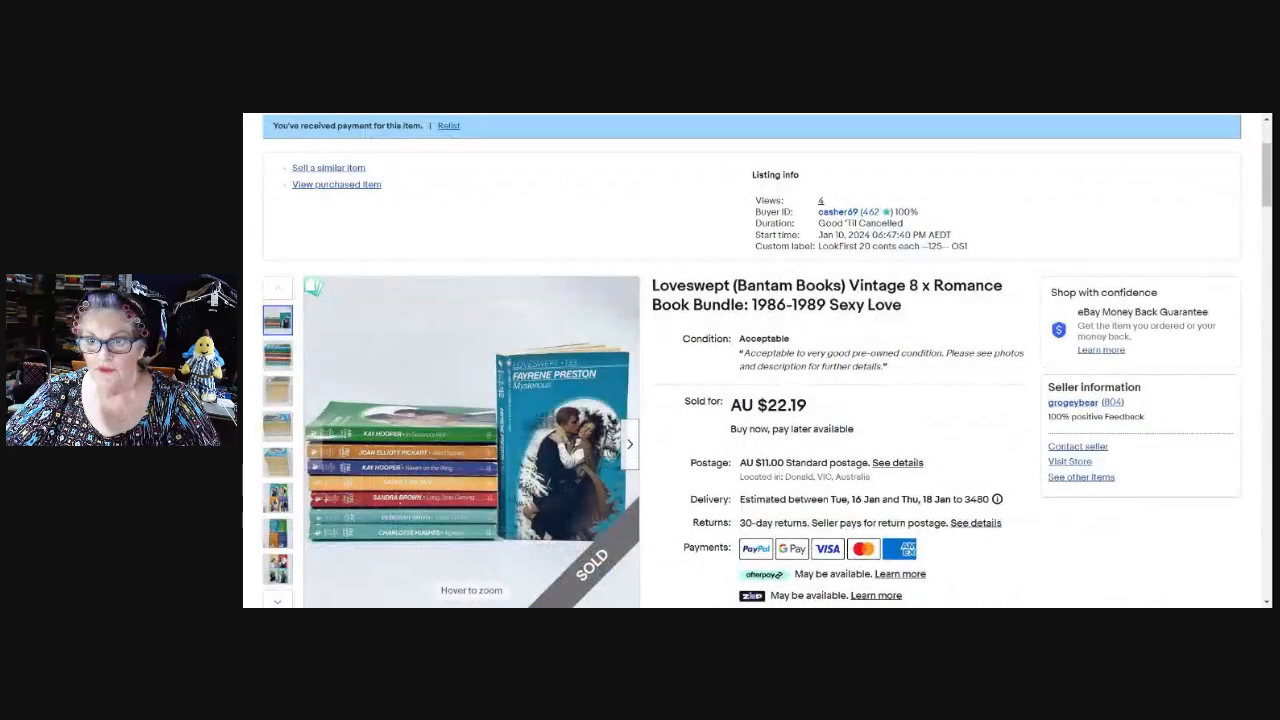
scroll(1063, 407, "down", 2)
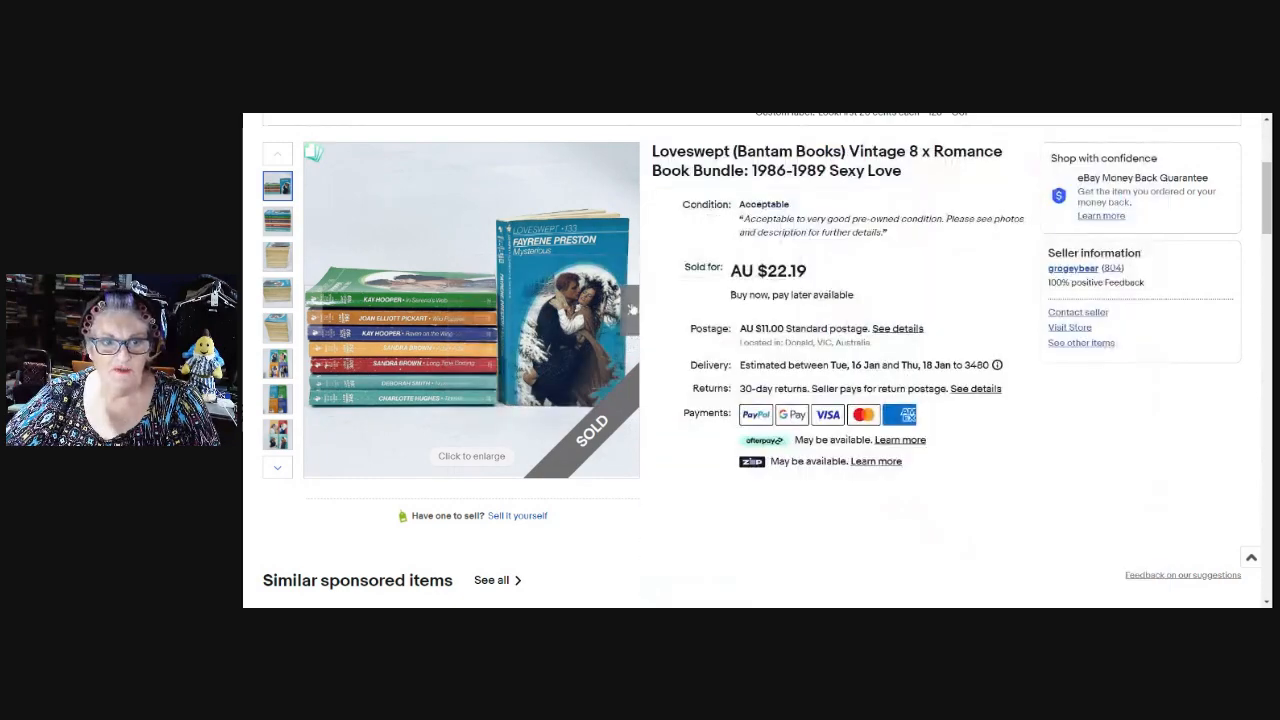
mouse_move(395, 355)
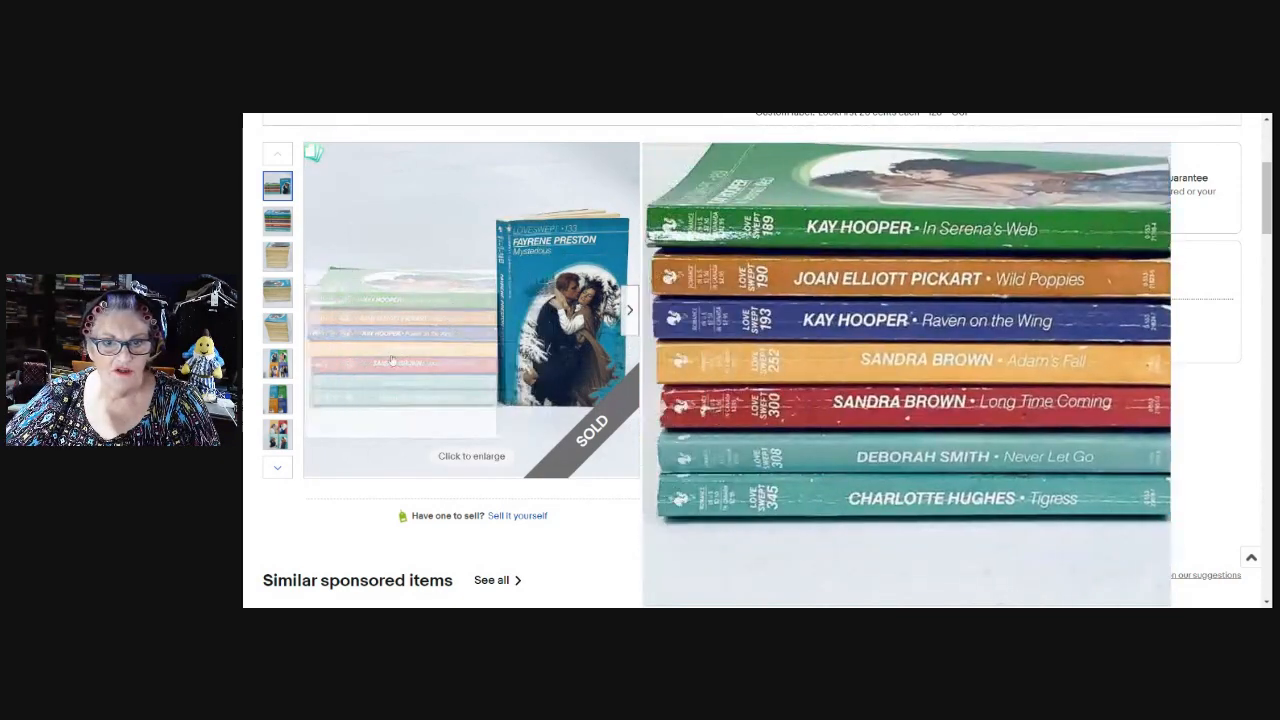